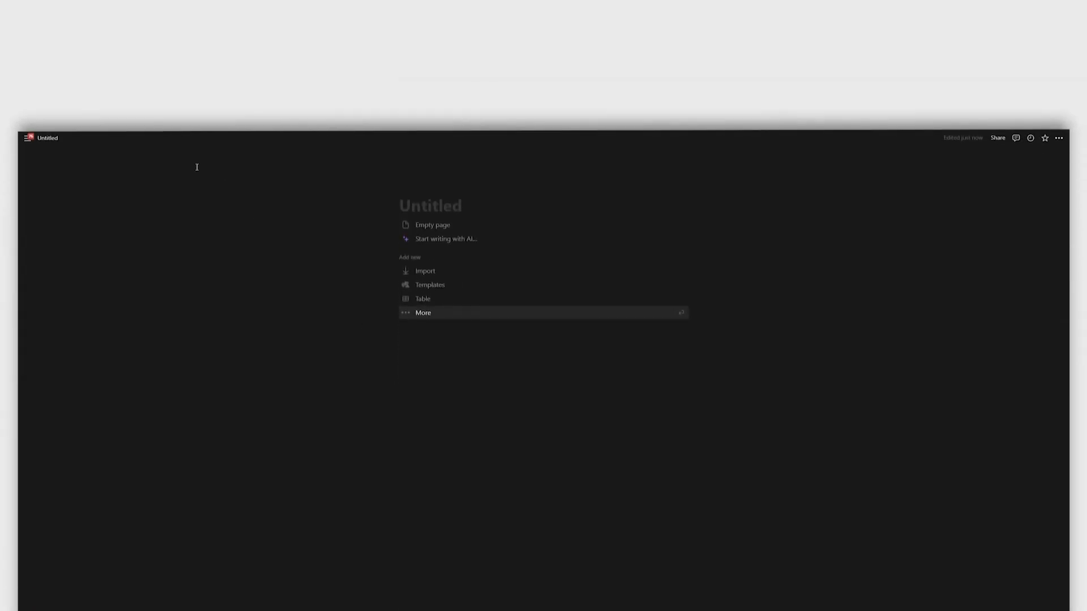
Create a new empty page titled "Habit Tracker"
mouse_move(25, 75)
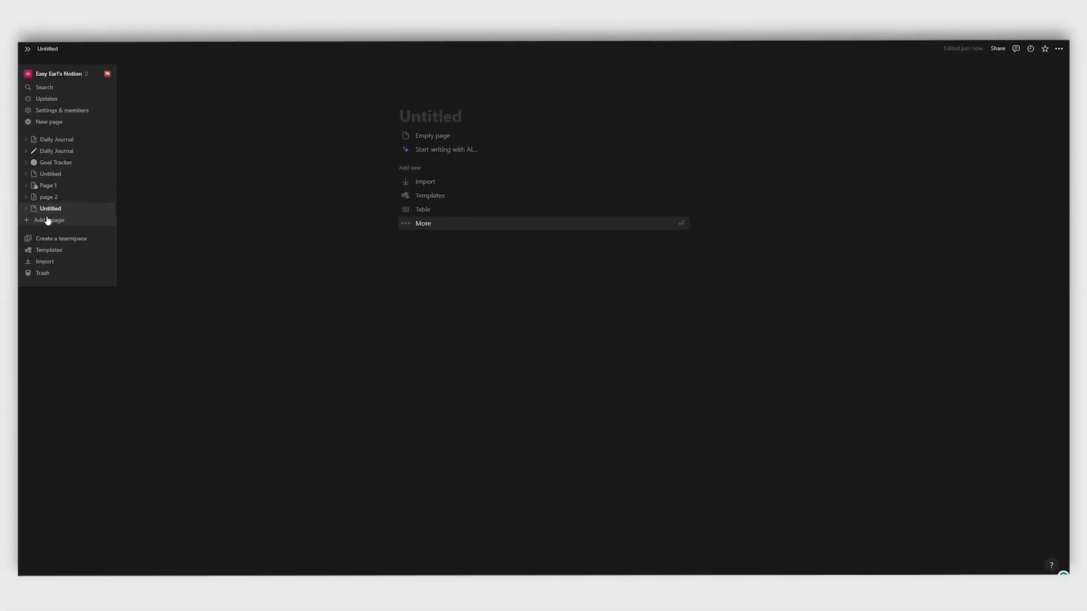
left_click(47, 221)
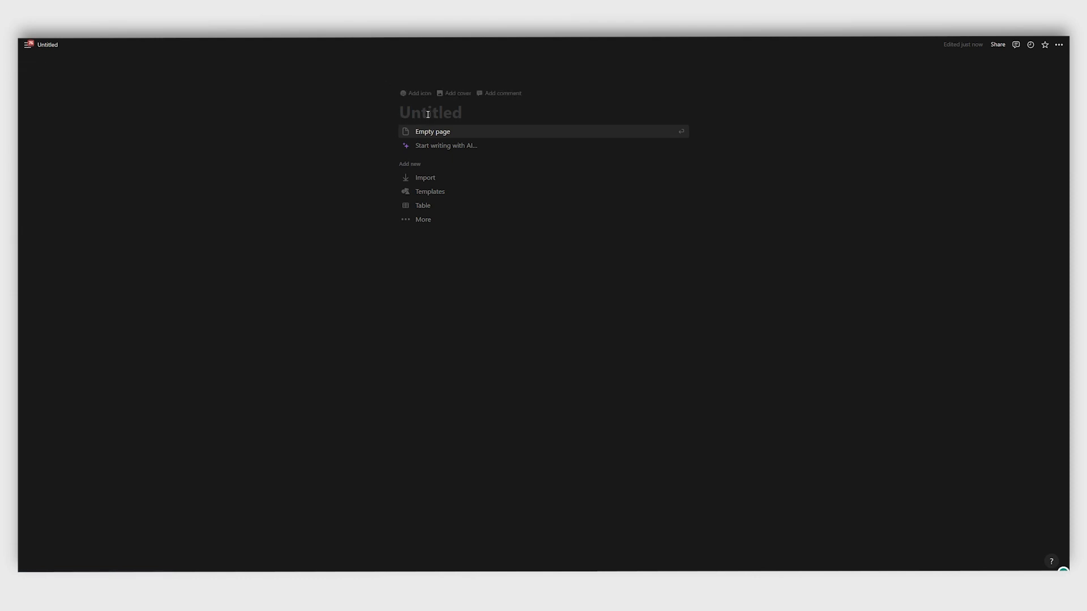
type("Habit")
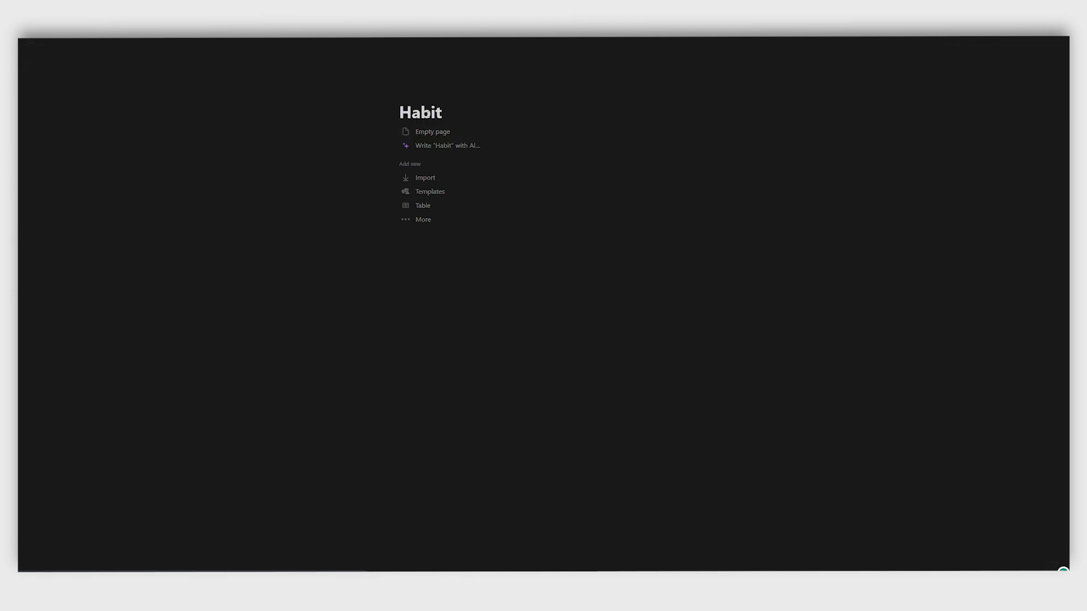
type(" Tracker")
key("Return")
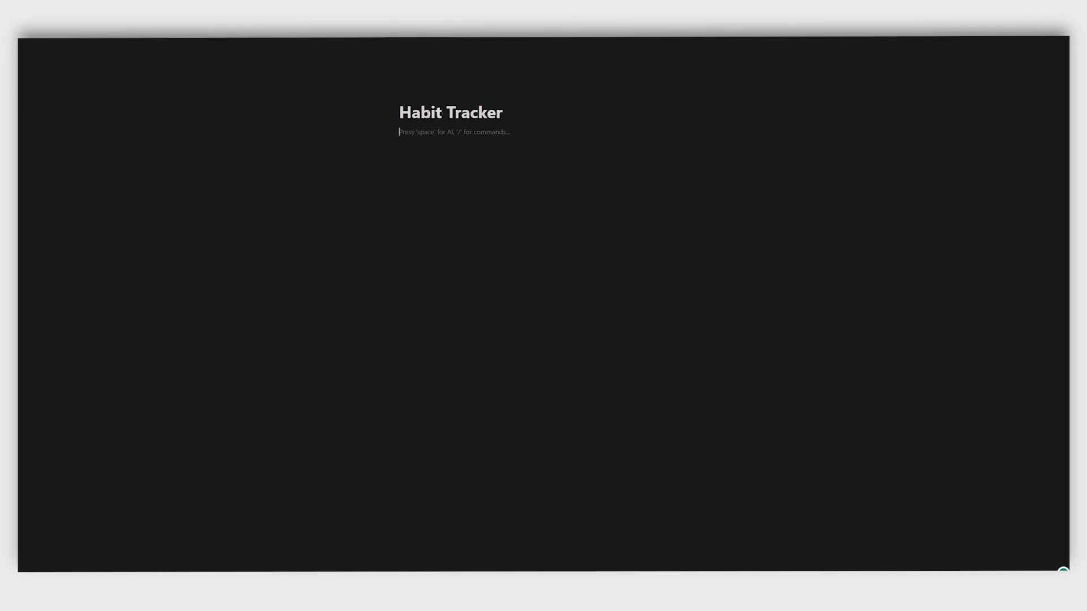
Add an icon to the Habit Tracker page and set it to the target arrow from the icon set
left_click(414, 94)
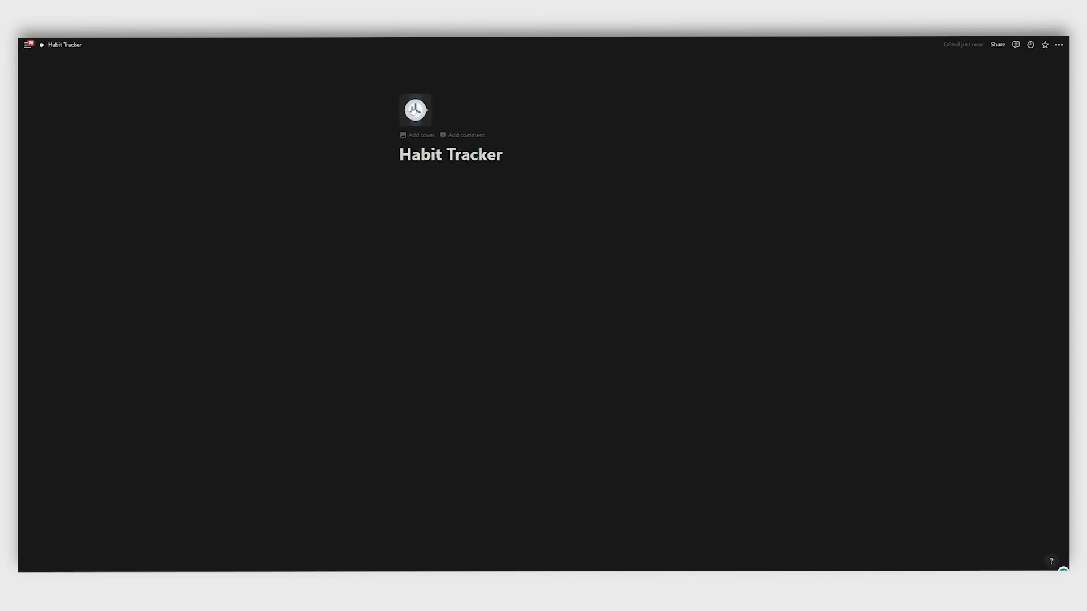
left_click(416, 109)
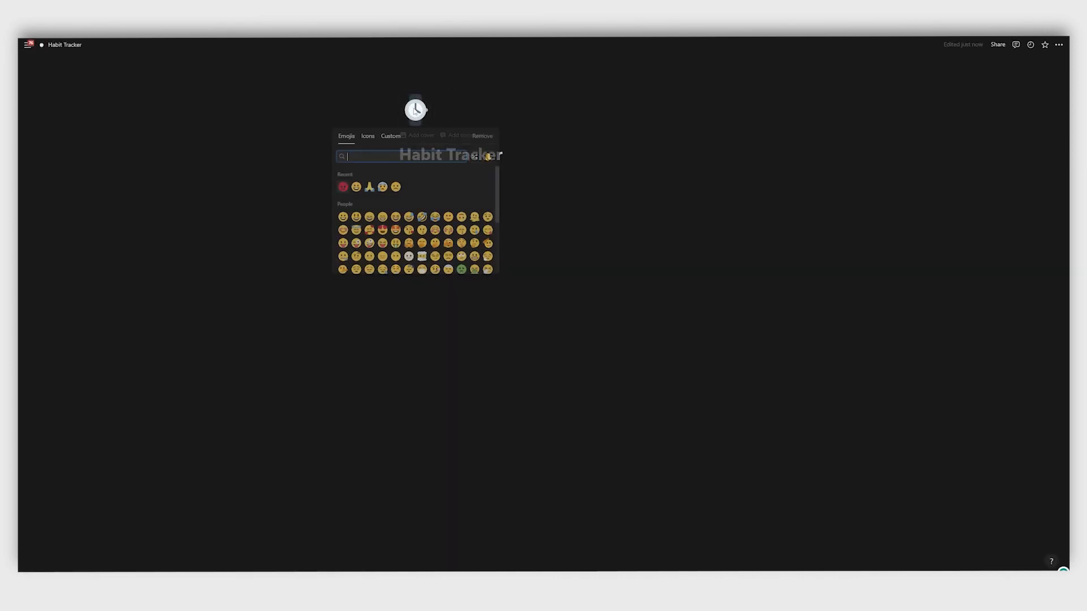
left_click(368, 136)
type("habi")
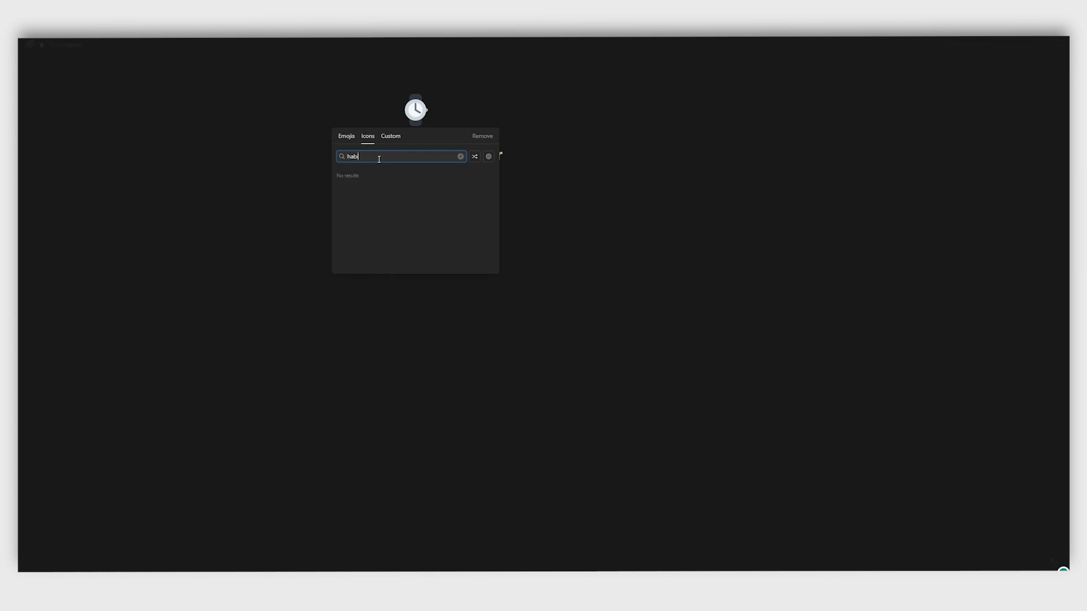
key("BackSpace")
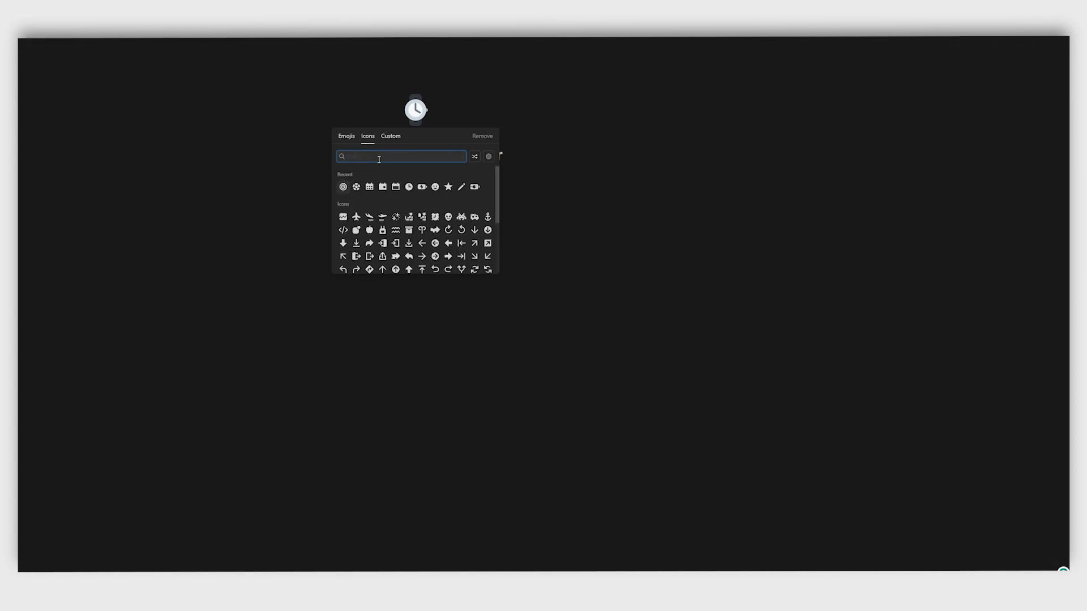
type("cyc")
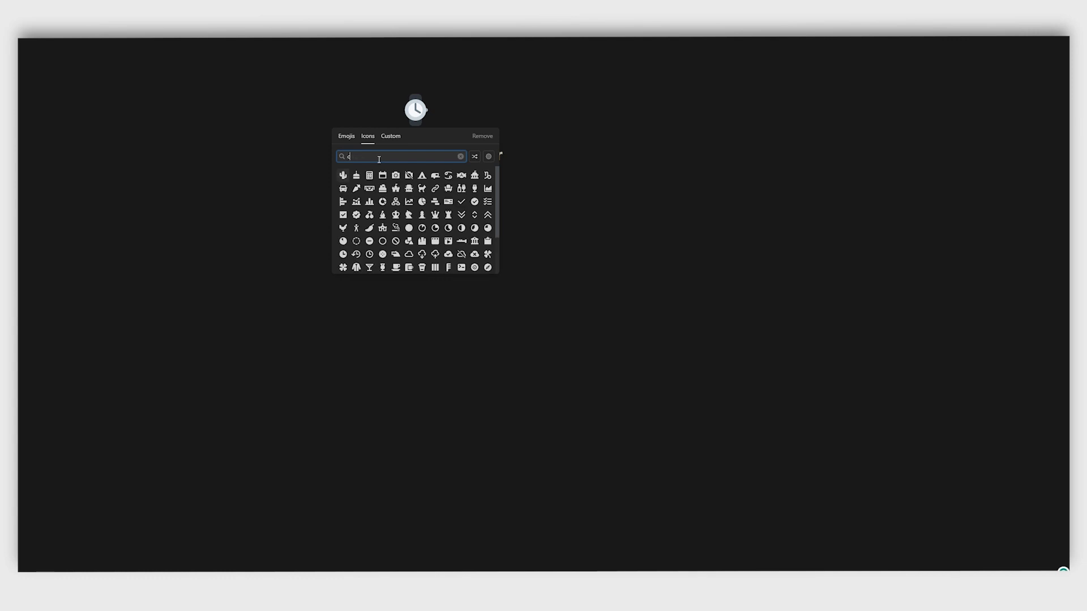
key("BackSpace")
key("BackSpace")
key("BackSpace")
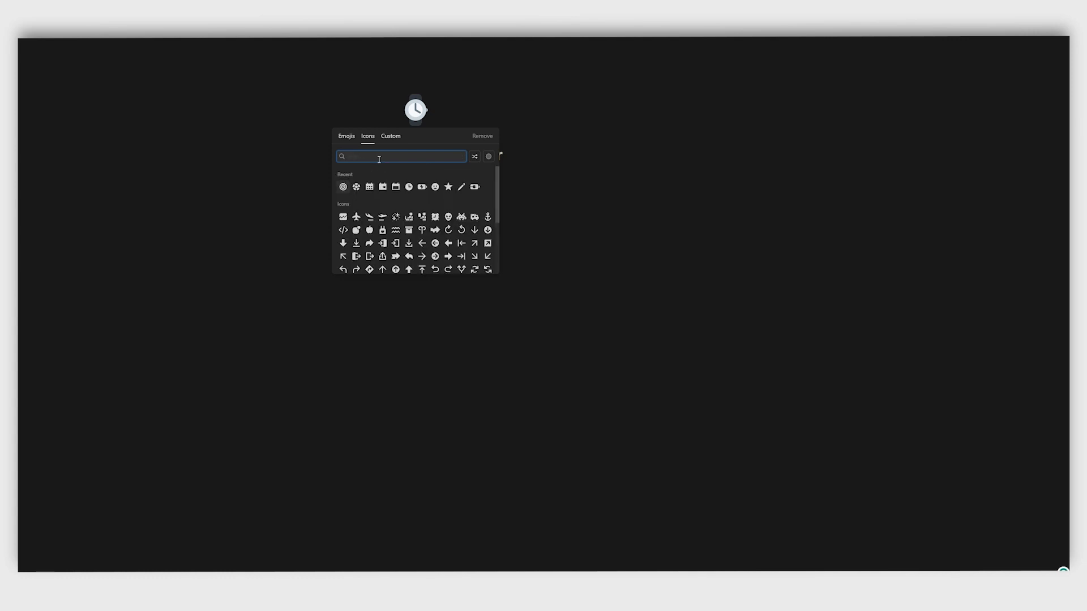
type("tar")
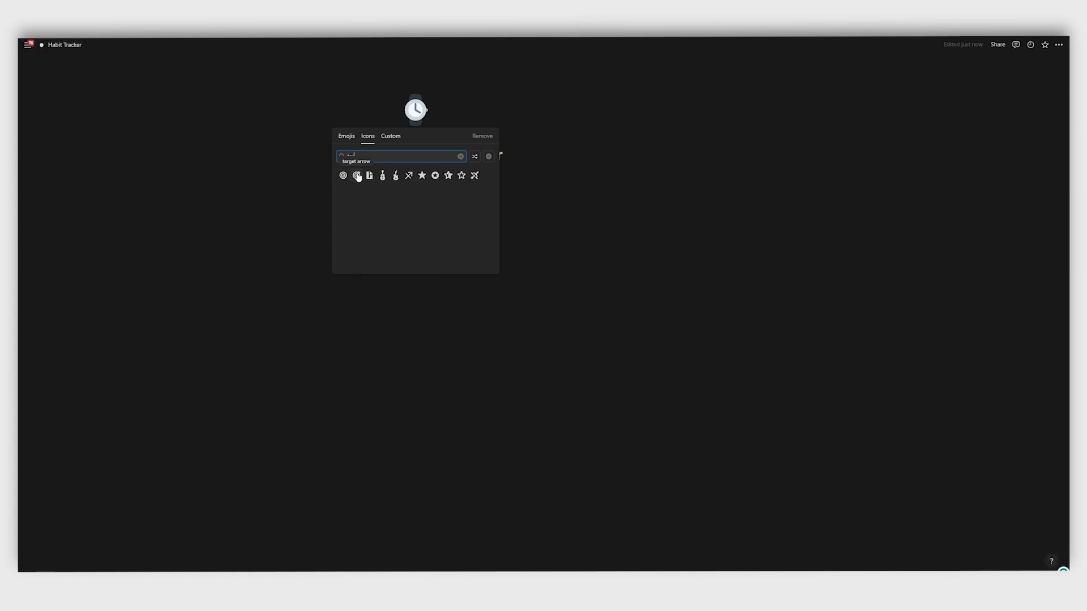
mouse_move(356, 176)
left_click(329, 189)
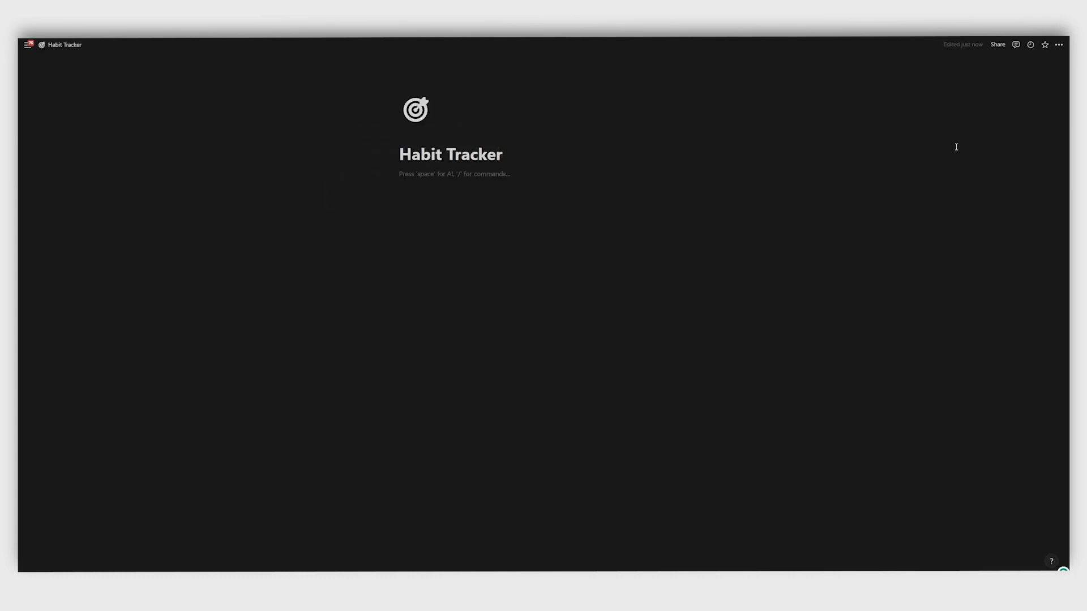
Turn on full width for the Habit Tracker page
left_click(1059, 47)
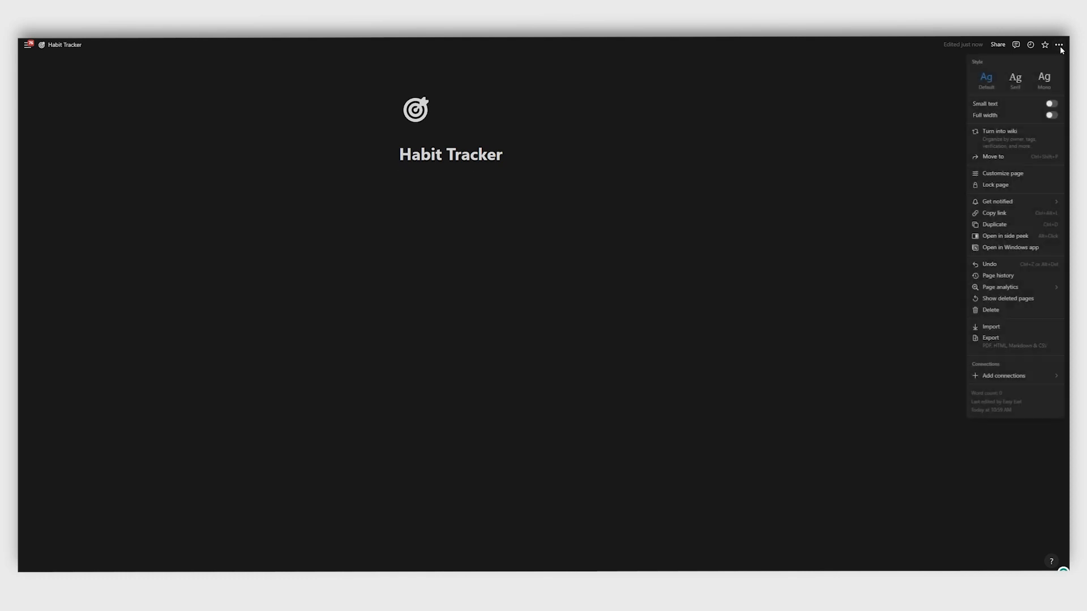
left_click(1052, 119)
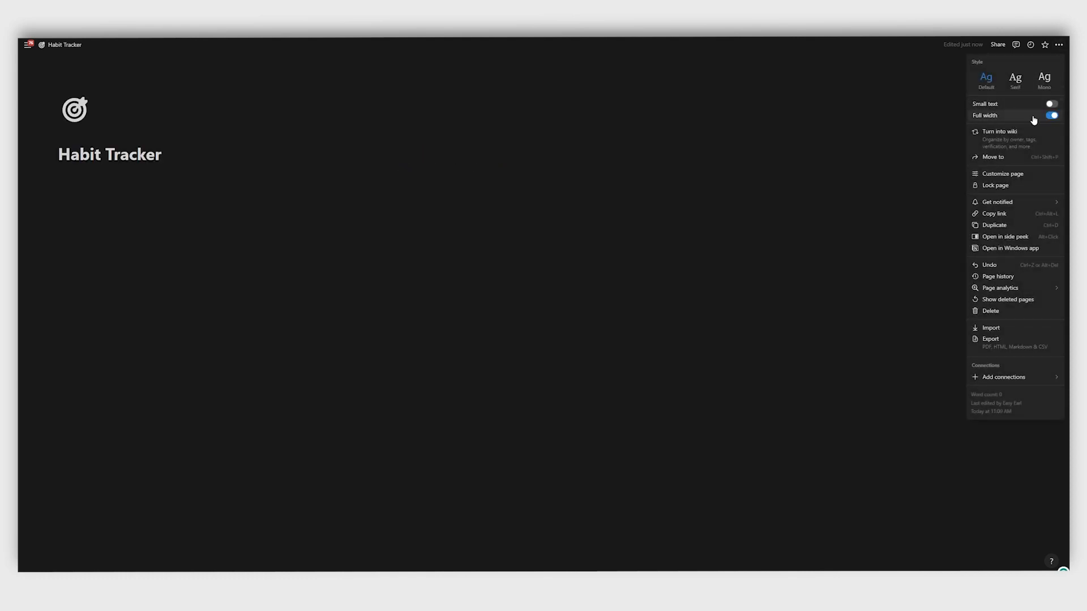
left_click(254, 220)
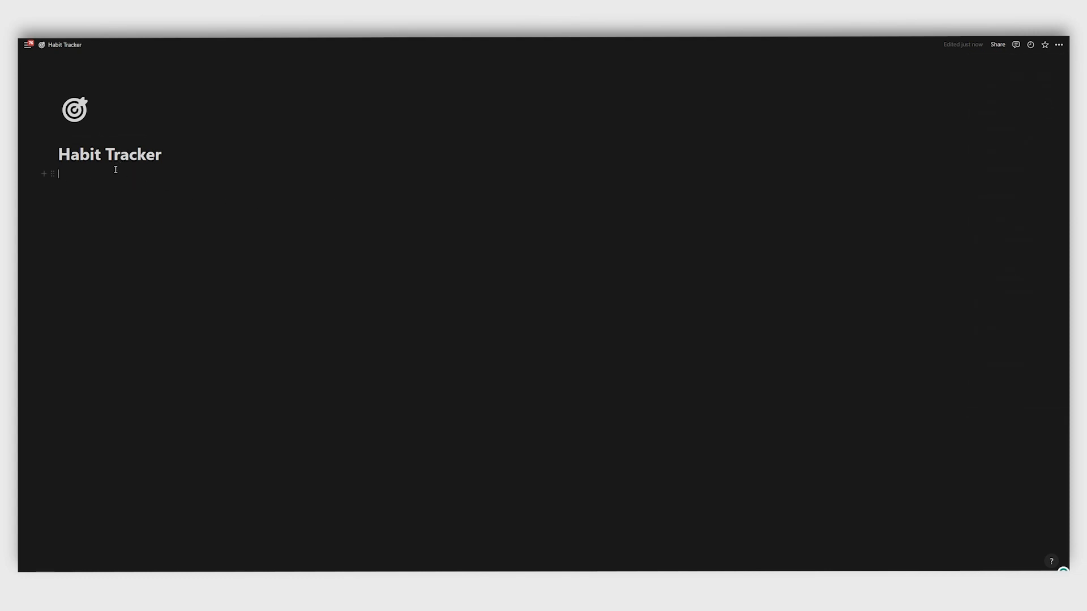
Insert a calendar view below the page title, using a new database as its data source
left_click(115, 170)
type("/cale")
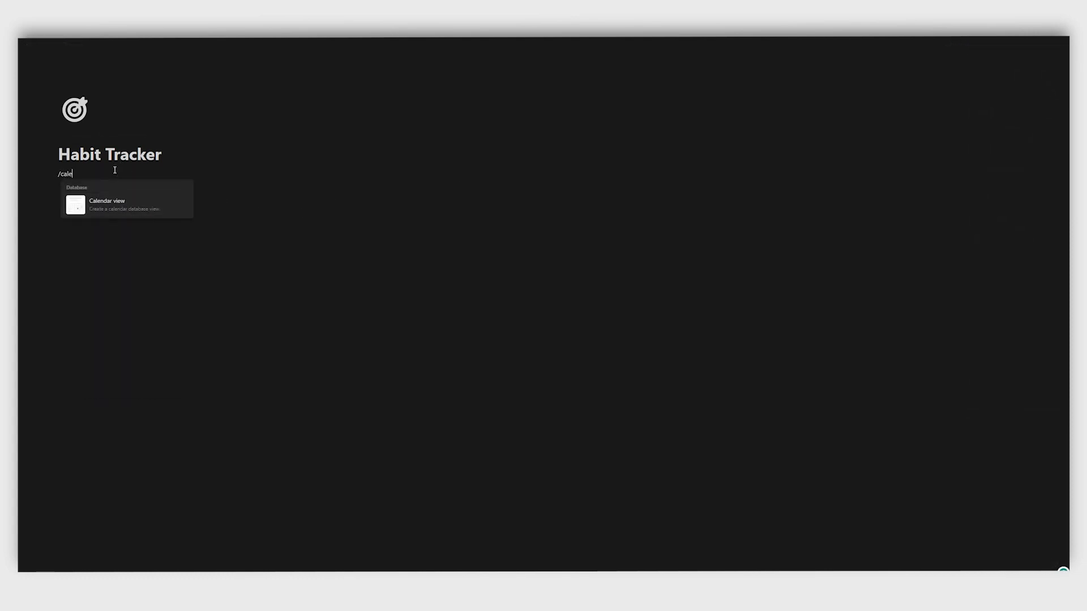
left_click(116, 209)
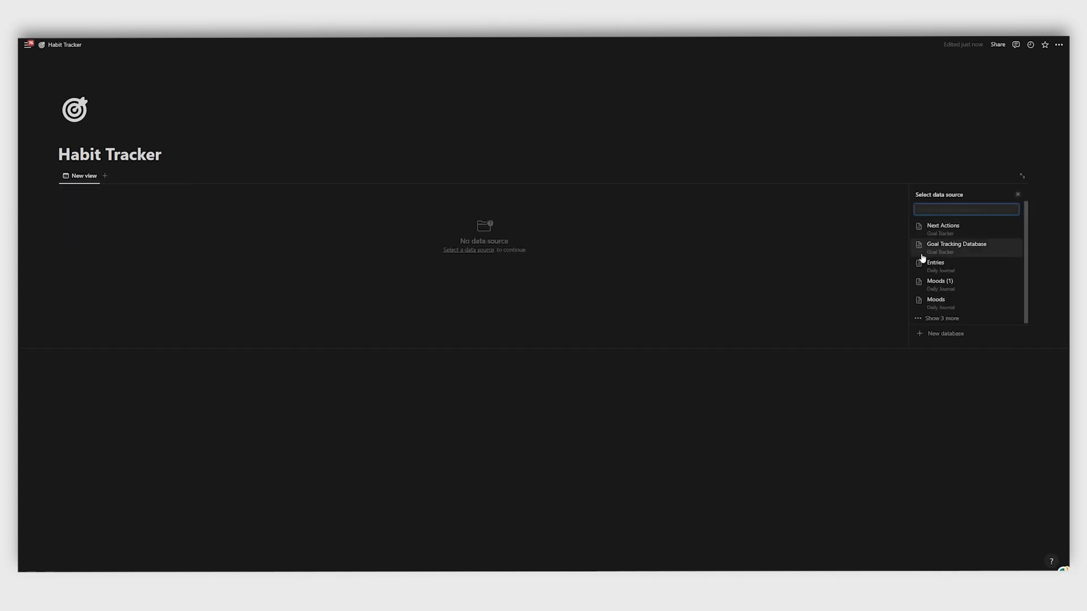
left_click(948, 335)
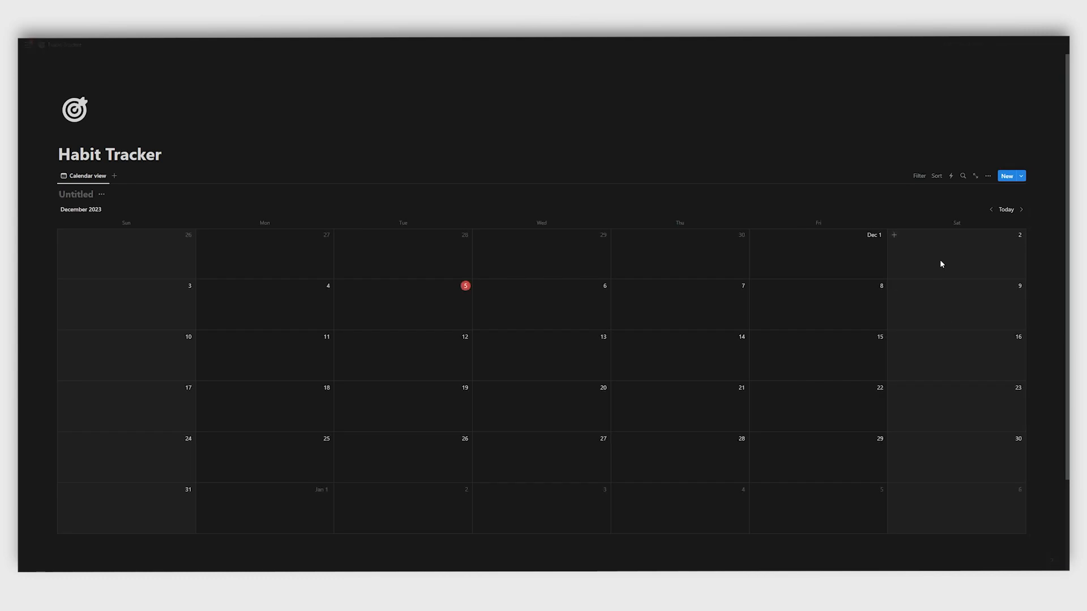
Name the calendar database "Habits" and hide the database title
type("Habits")
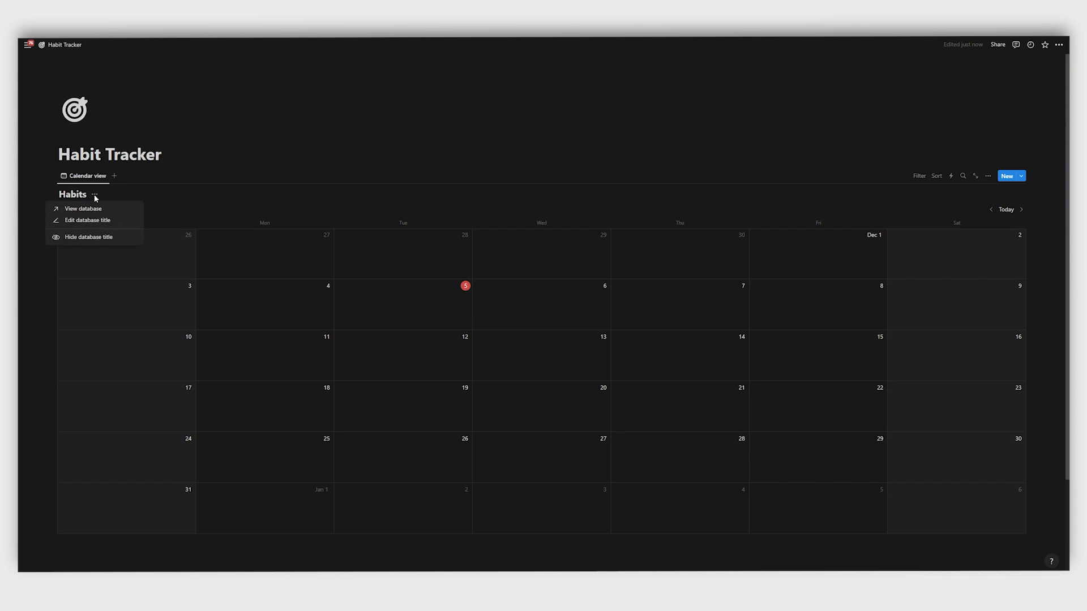
left_click(90, 236)
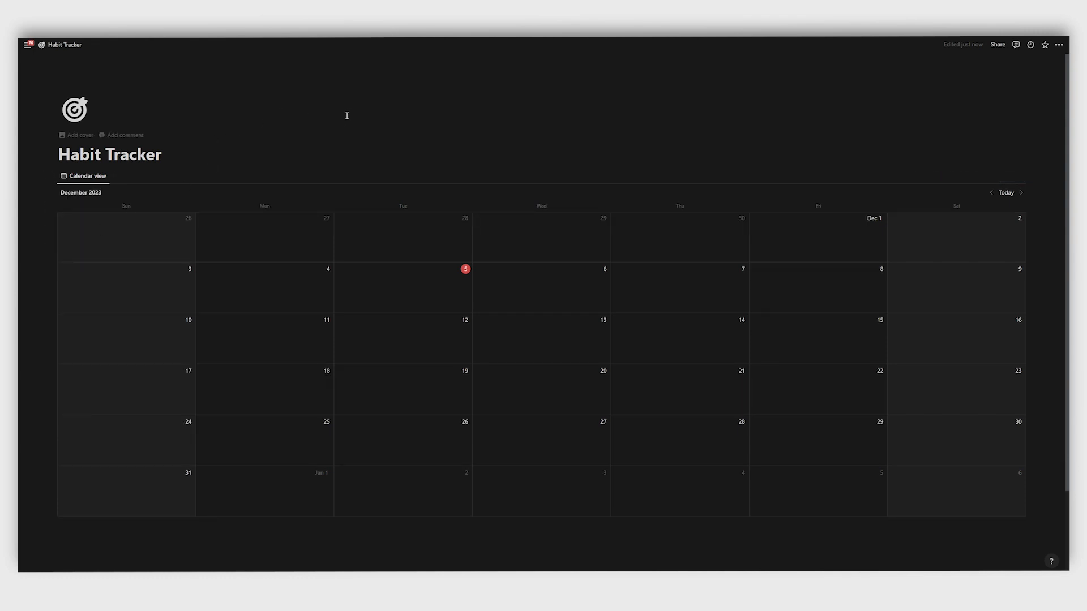
Rename the calendar view to "Weekly"
left_click(84, 177)
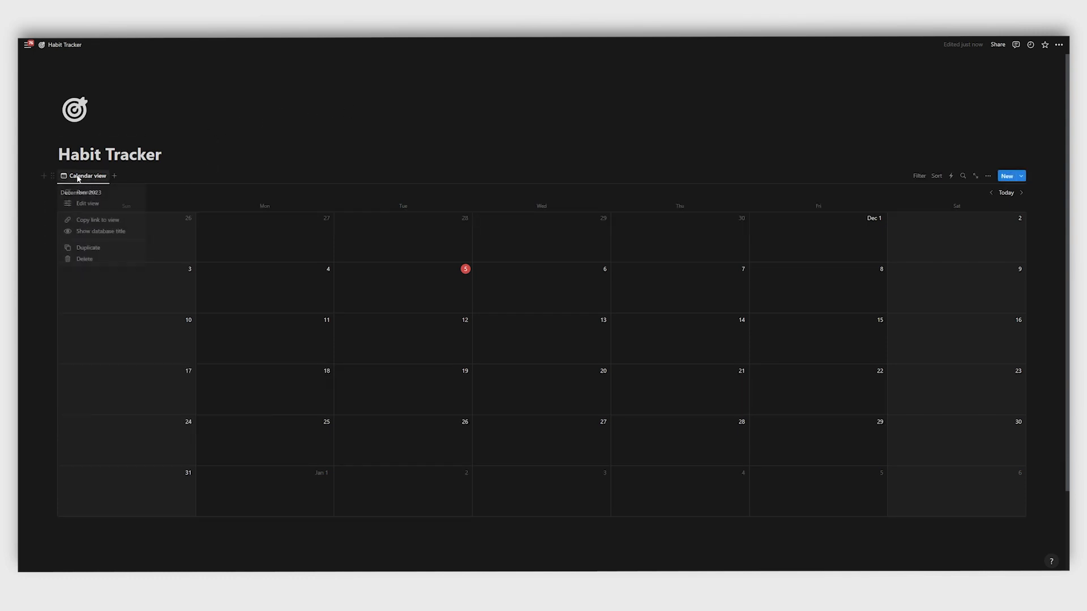
left_click(88, 193)
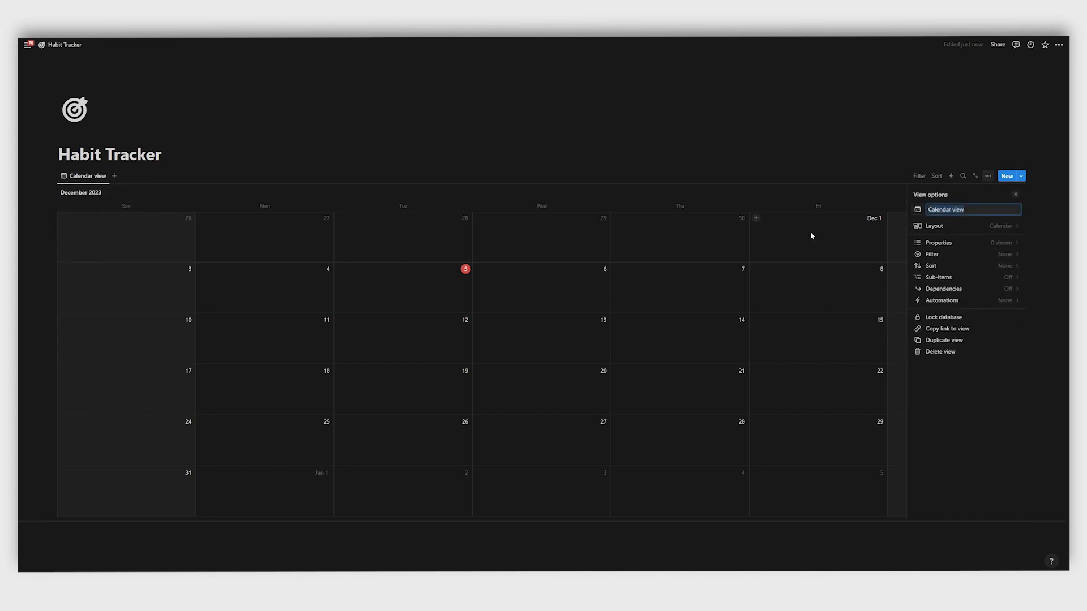
type("Weekly")
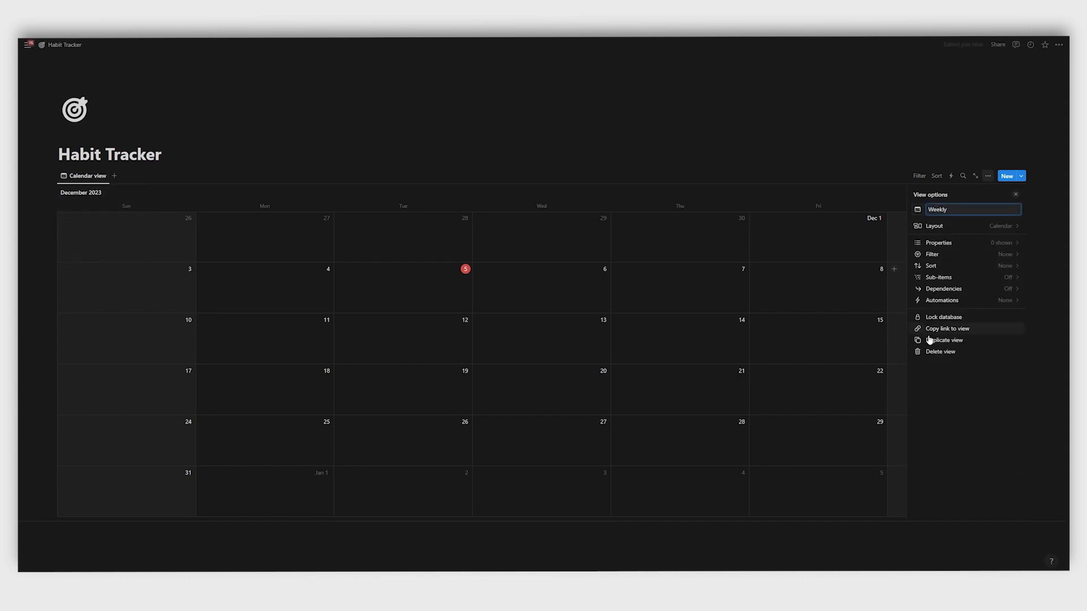
key("Return")
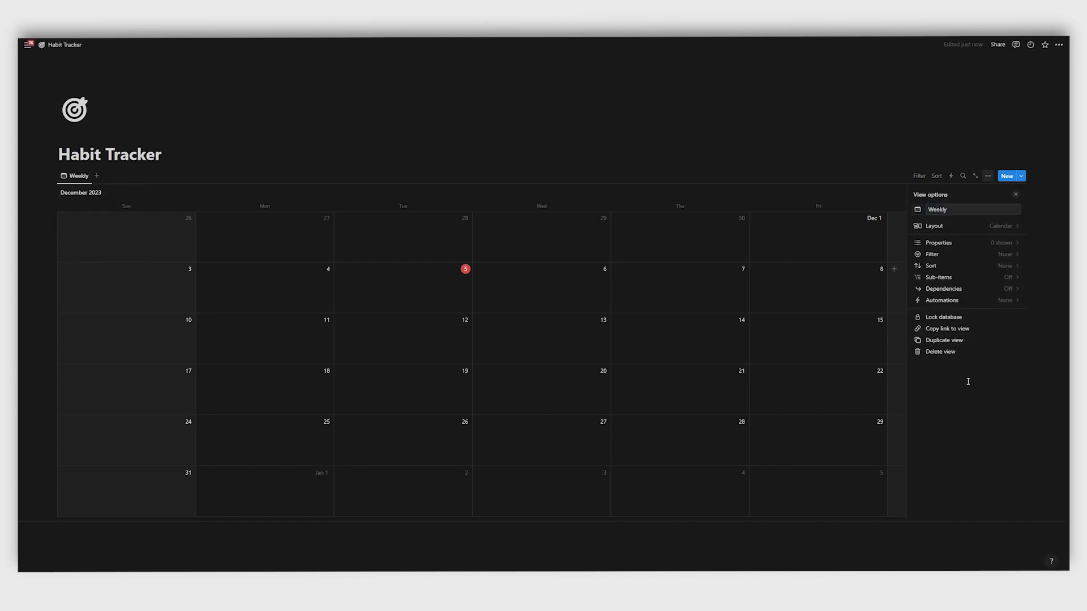
Set the Weekly view's layout to show the calendar as Week and close the view options
left_click(989, 227)
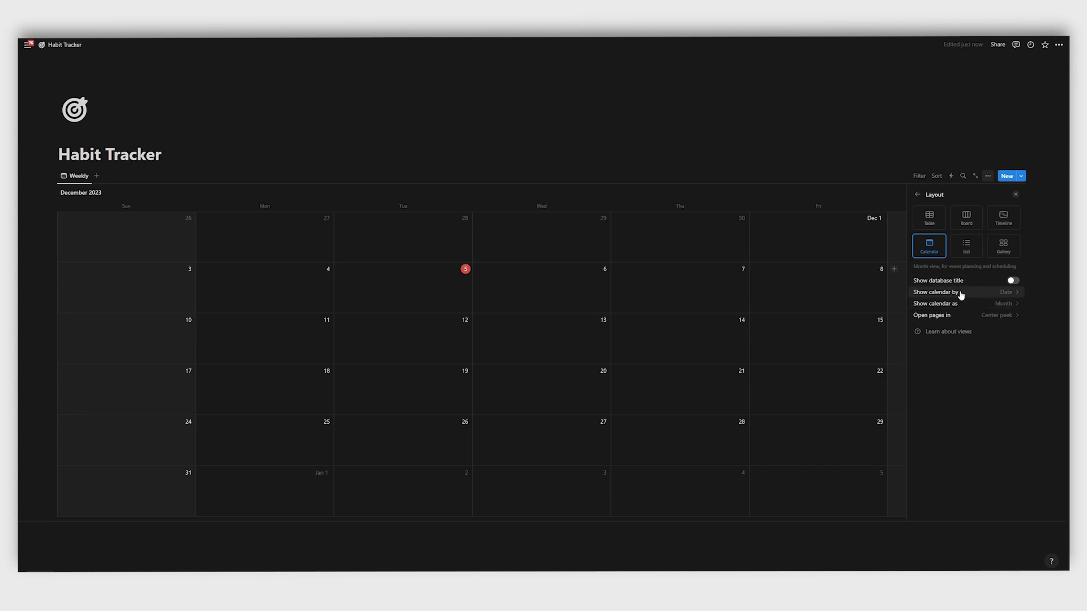
left_click(993, 305)
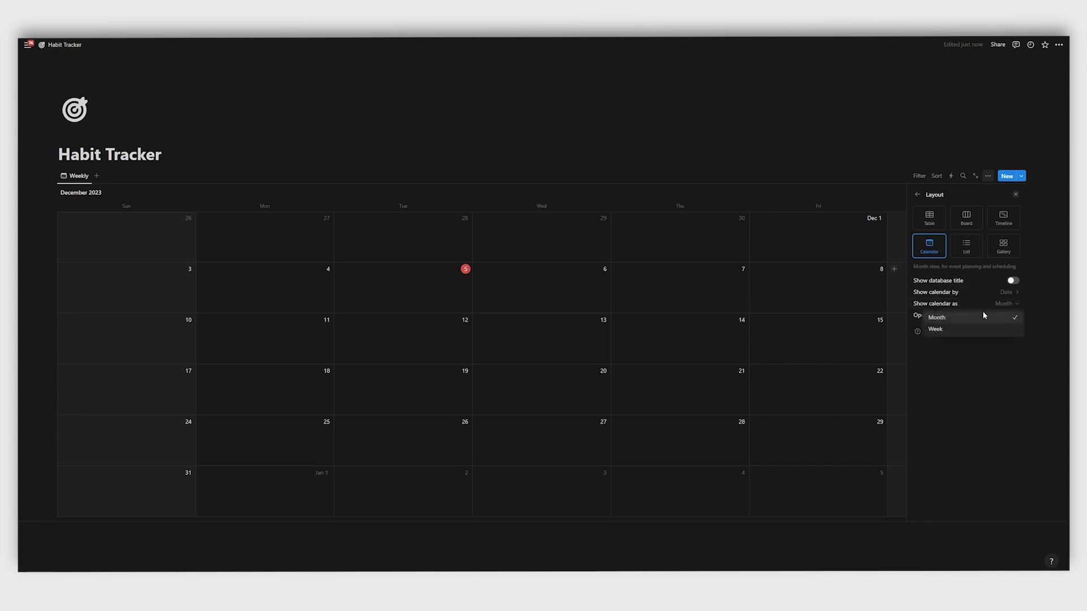
left_click(955, 331)
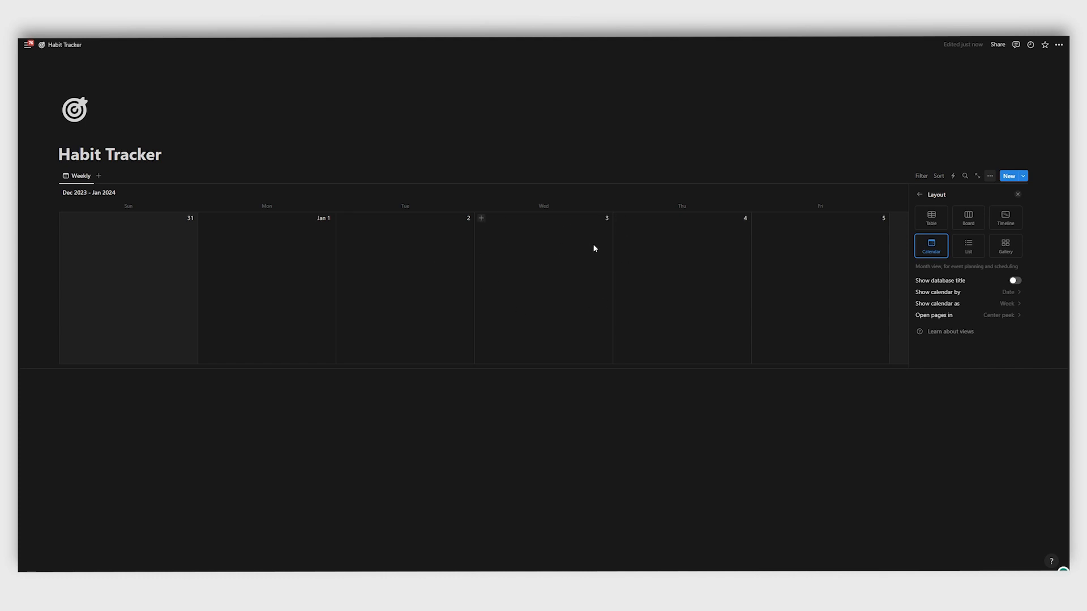
left_click(650, 172)
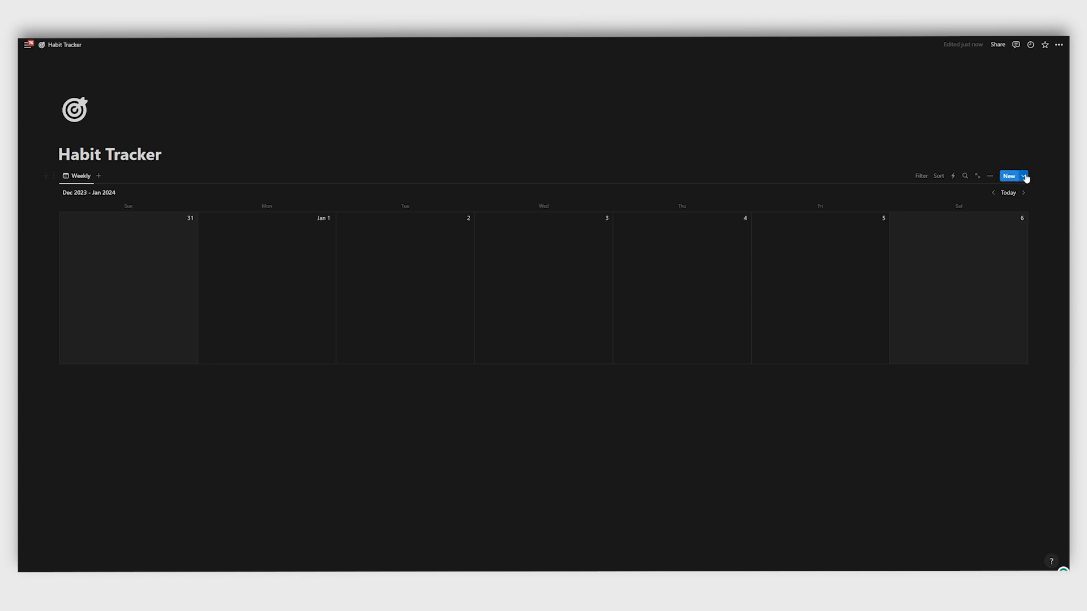
Create a new template in the Habits database titled "Daily Habits" with an empty page body
left_click(1023, 178)
left_click(968, 231)
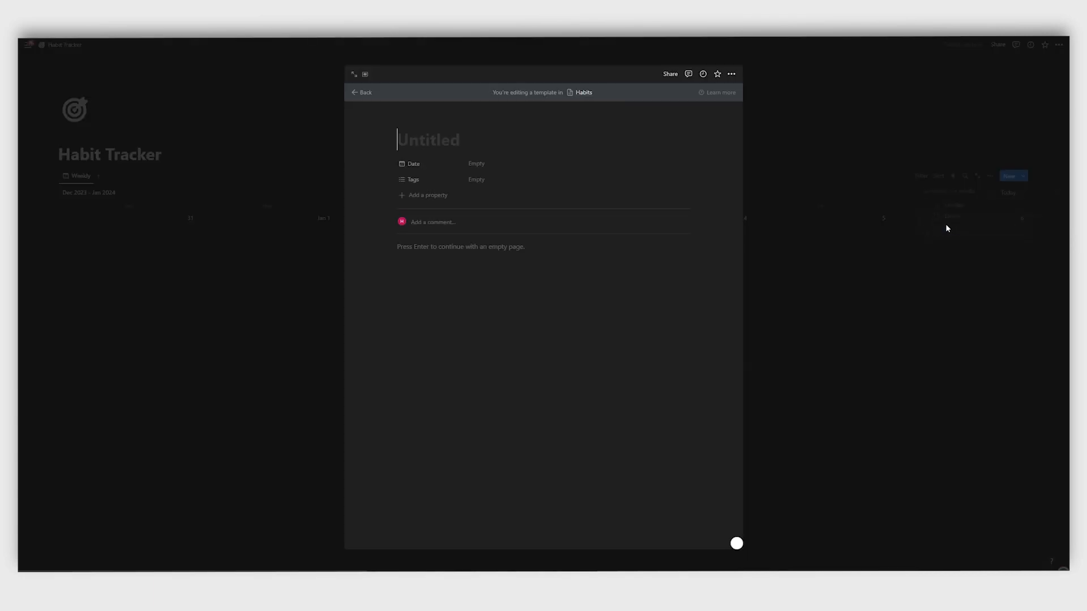
type("D")
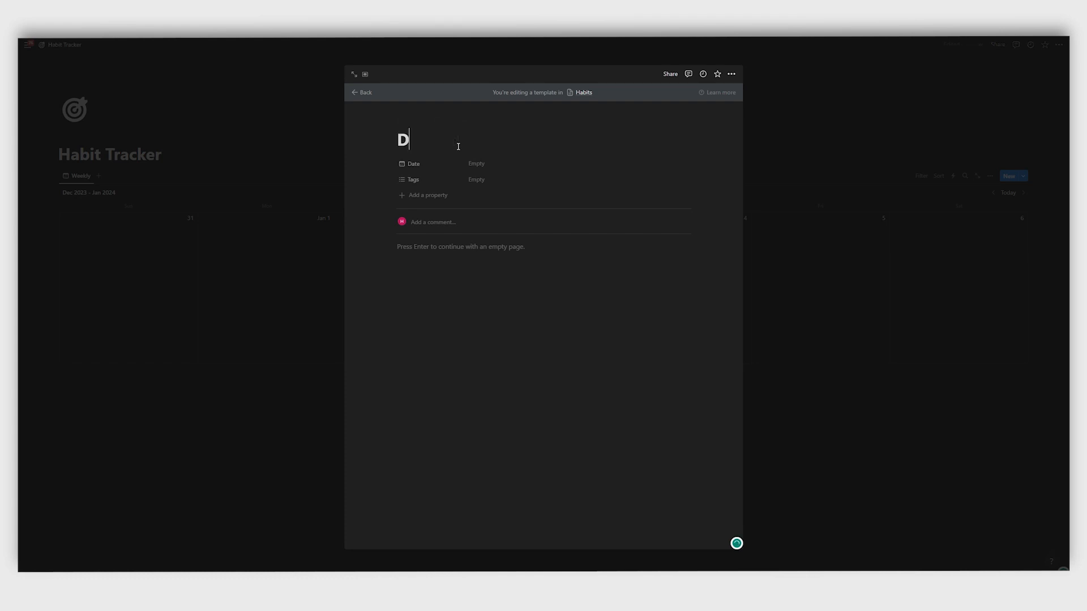
type("aily Habits")
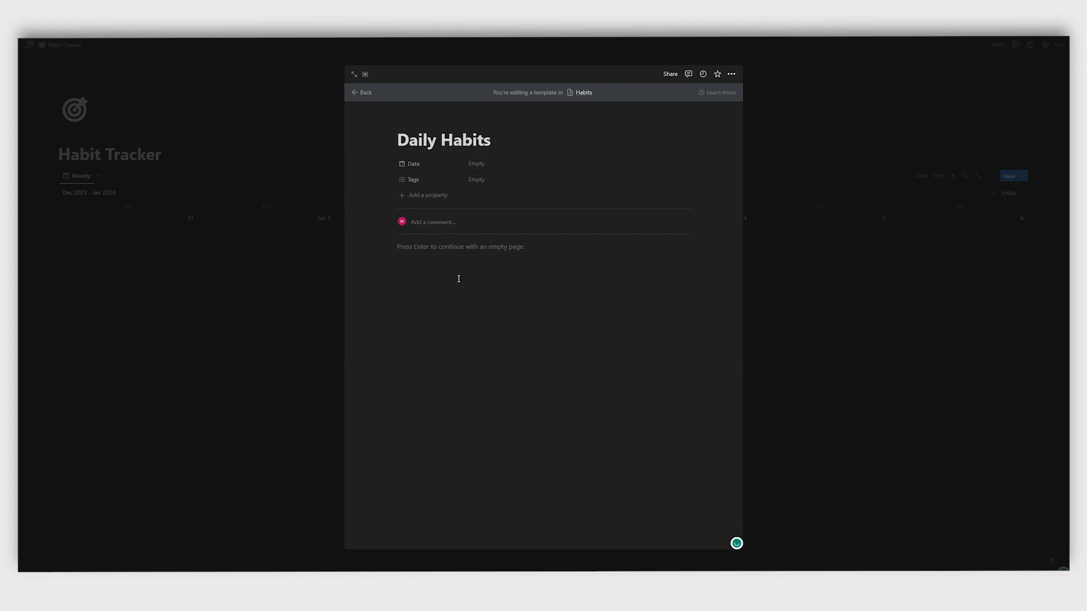
key("Return")
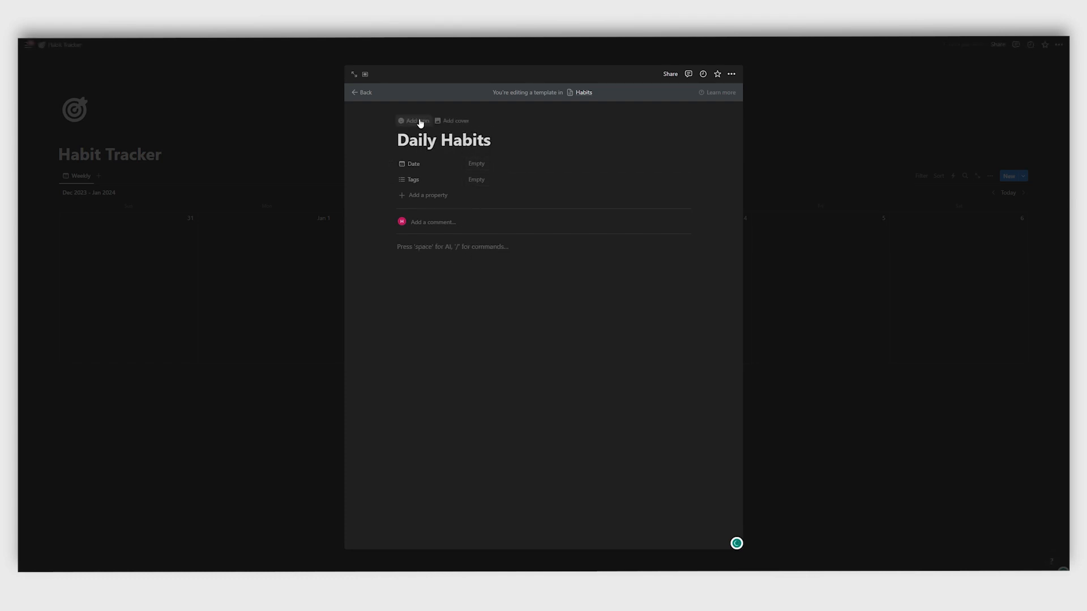
Give the Daily Habits template a target icon from the built-in icon set, searching for "targ"
left_click(416, 121)
left_click(416, 163)
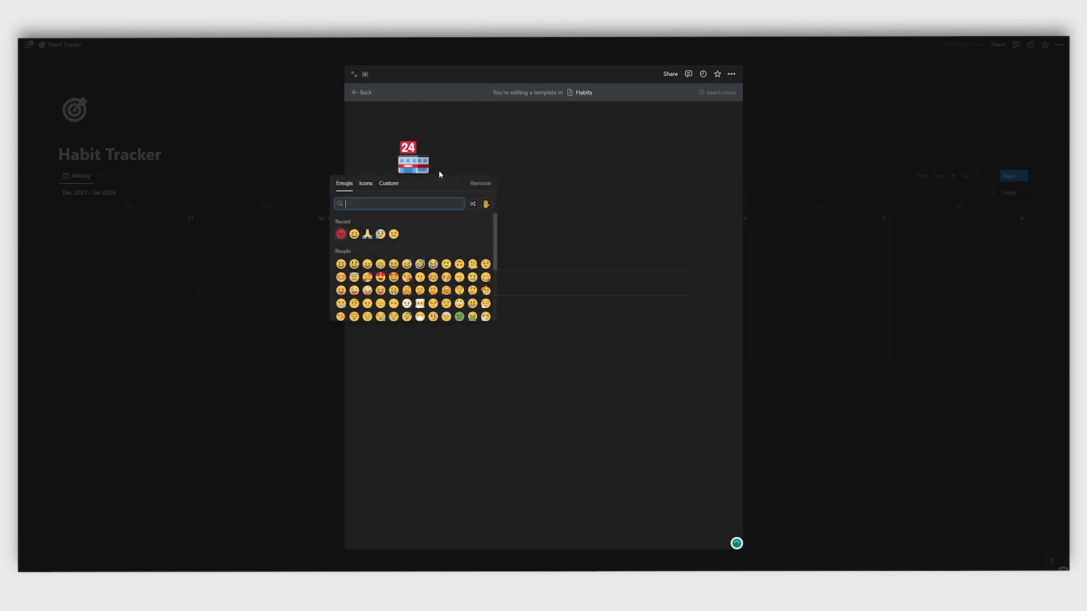
type("dail")
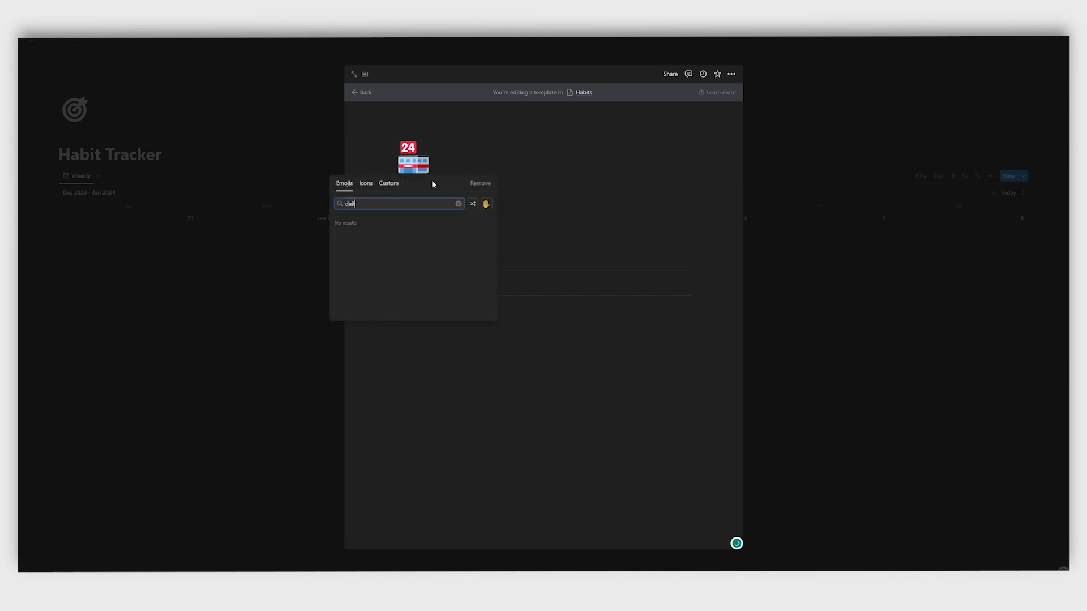
left_click(366, 183)
type("targ")
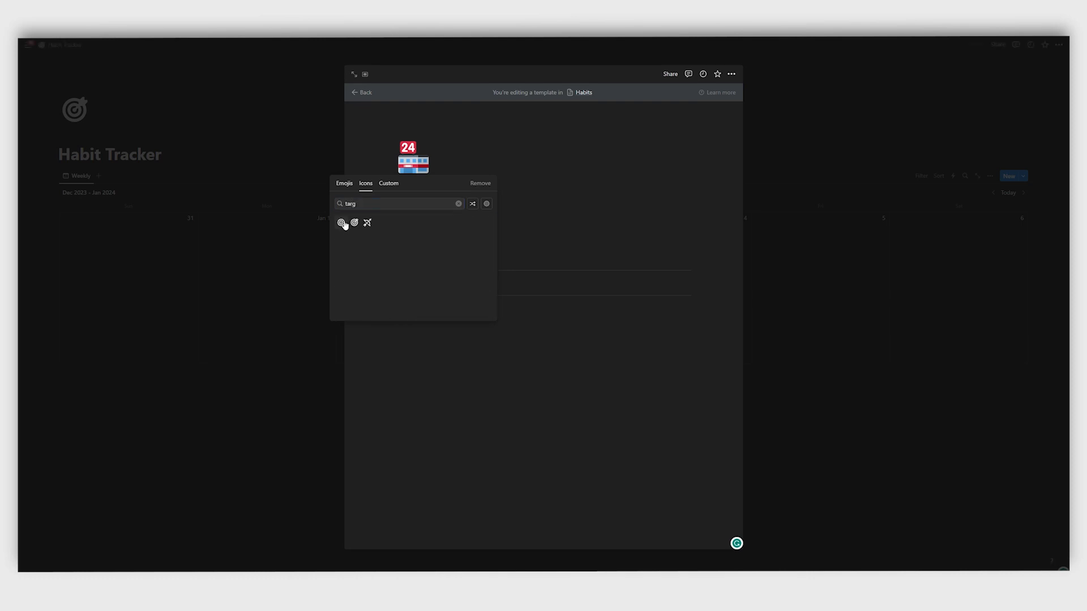
mouse_move(341, 223)
left_click(311, 238)
left_click(493, 363)
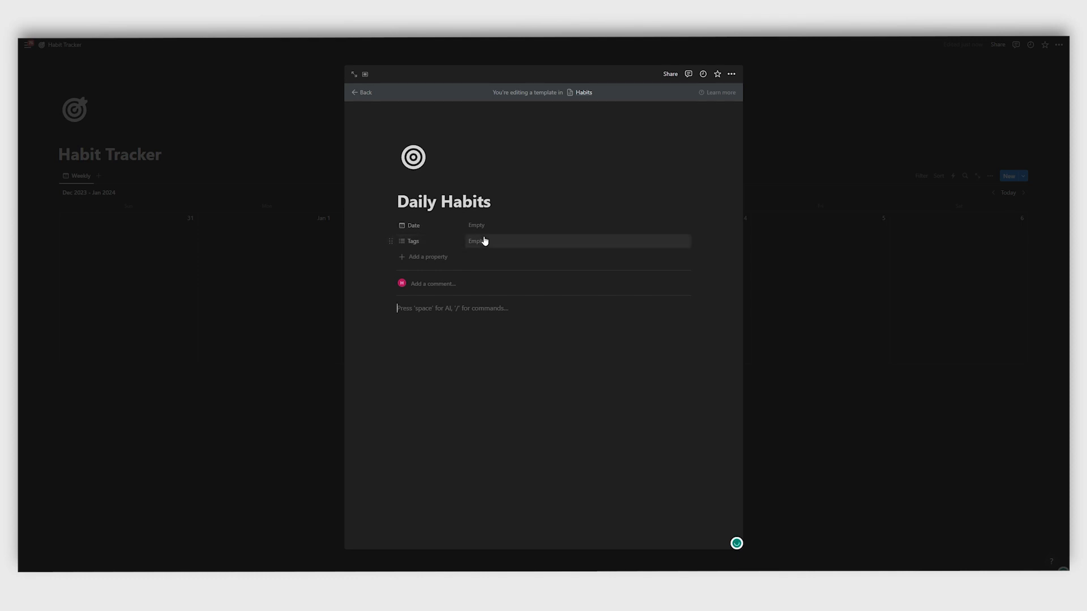
Delete the Tags property from the Habits database and confirm the deletion
right_click(433, 242)
left_click(390, 239)
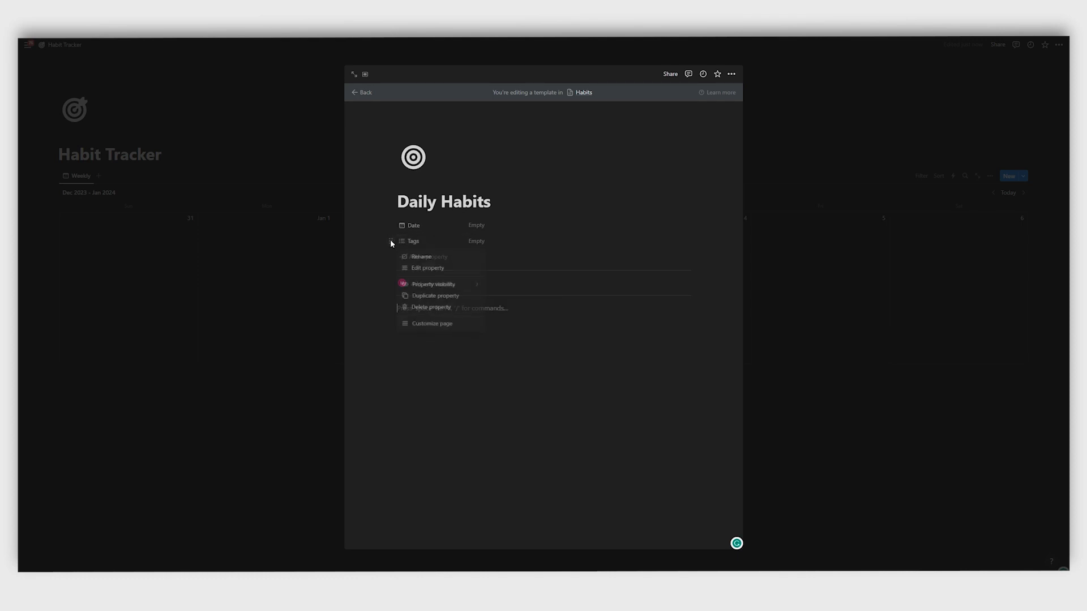
left_click(389, 240)
left_click(437, 310)
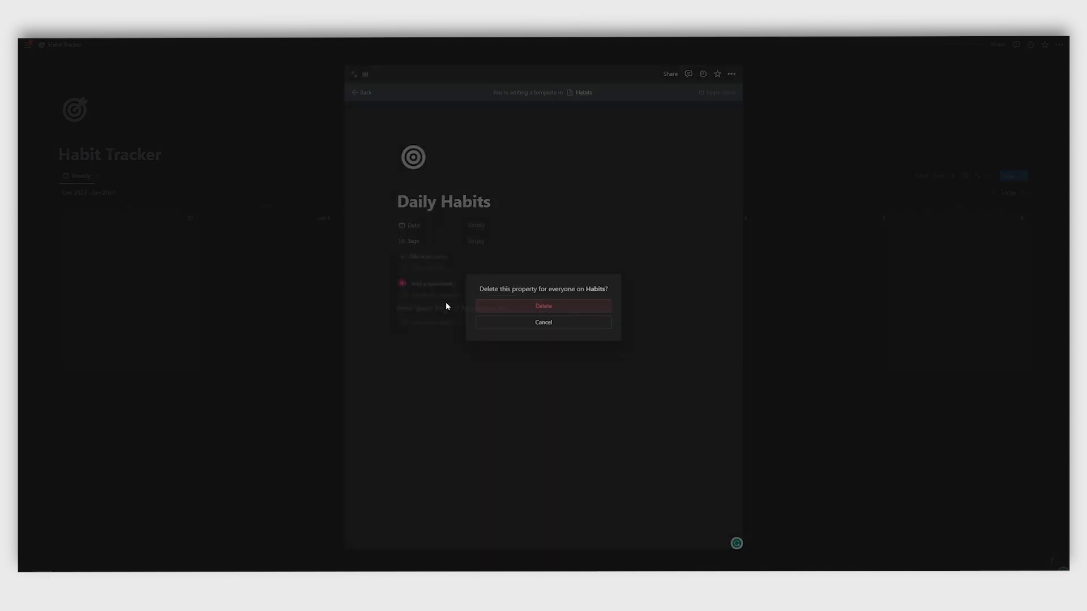
left_click(558, 311)
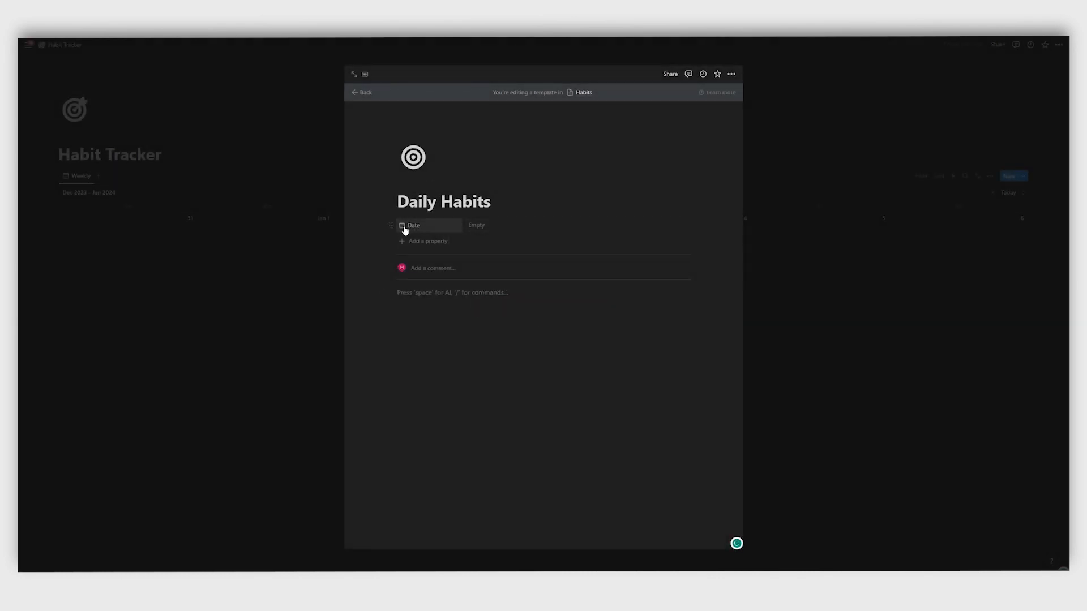
Add a checkbox property named "Read 10 Pages" to the template
left_click(429, 243)
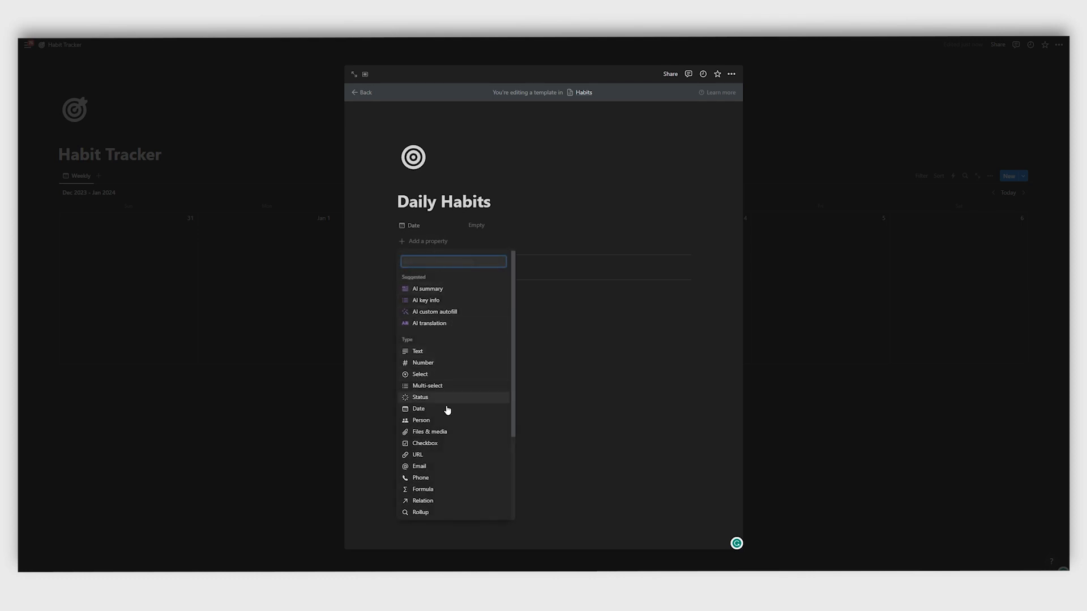
left_click(428, 443)
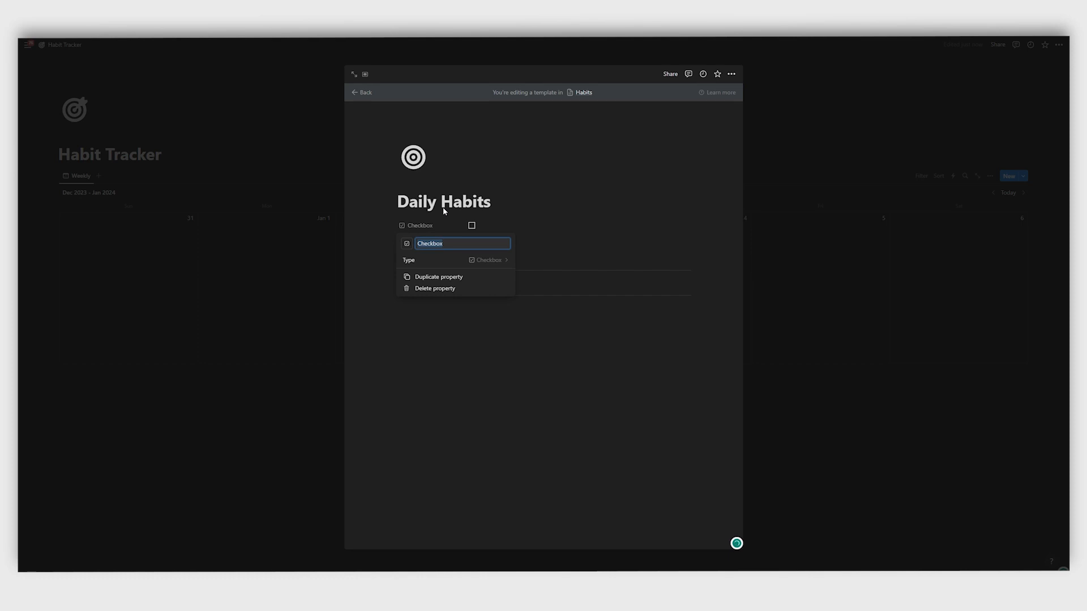
type("Dai")
left_click(434, 365)
Edit the Read 10 Pages property to use the open book icon, searching for "book"
left_click(404, 246)
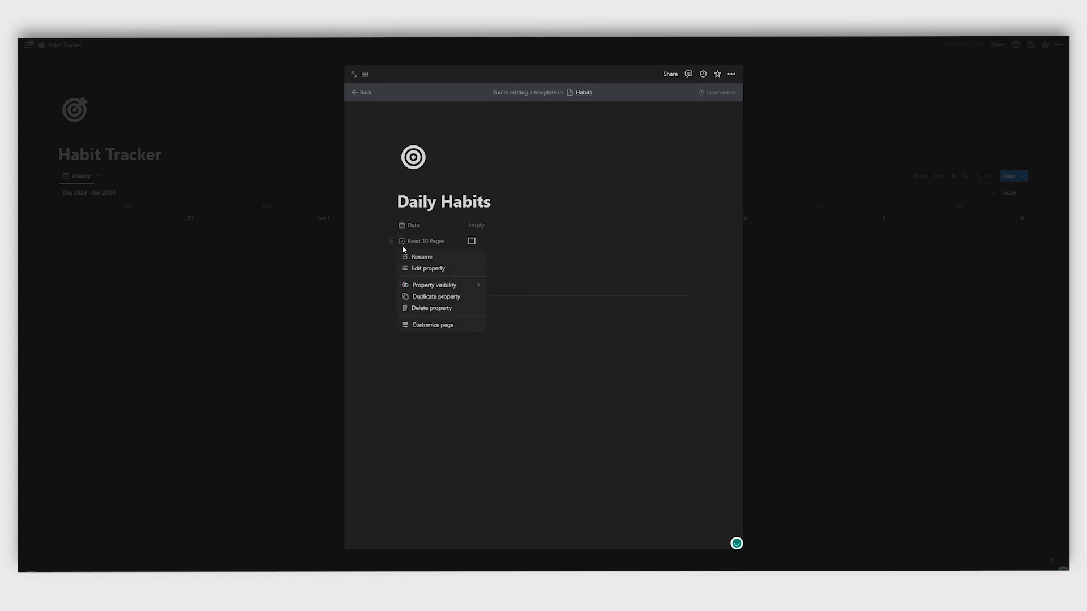
left_click(427, 266)
left_click(407, 259)
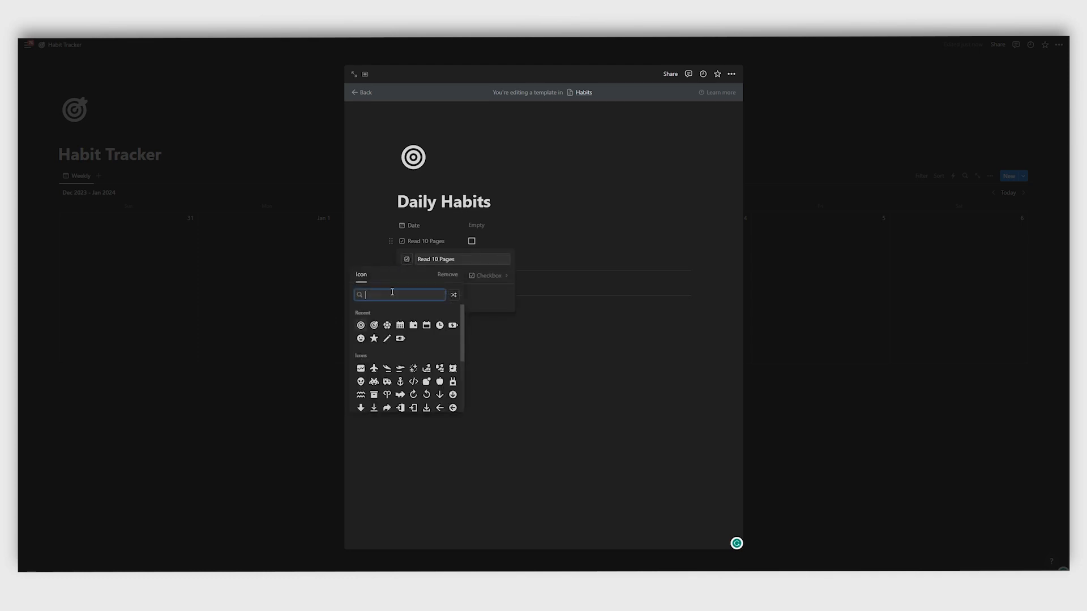
type("book")
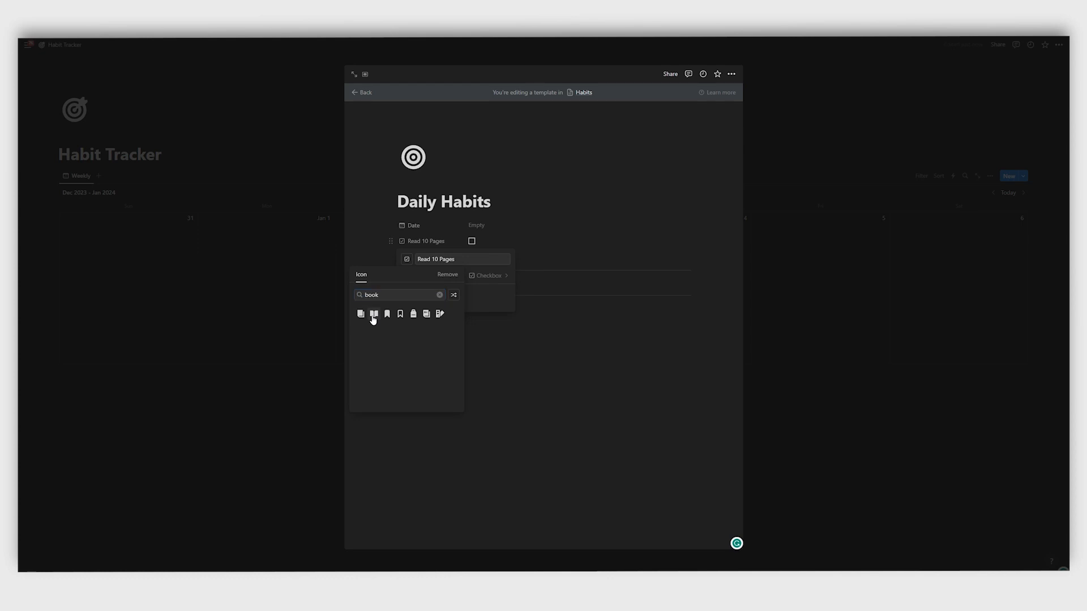
left_click(373, 315)
left_click(505, 342)
Add a checkbox property named "30 Minute Workout" to the template
left_click(423, 257)
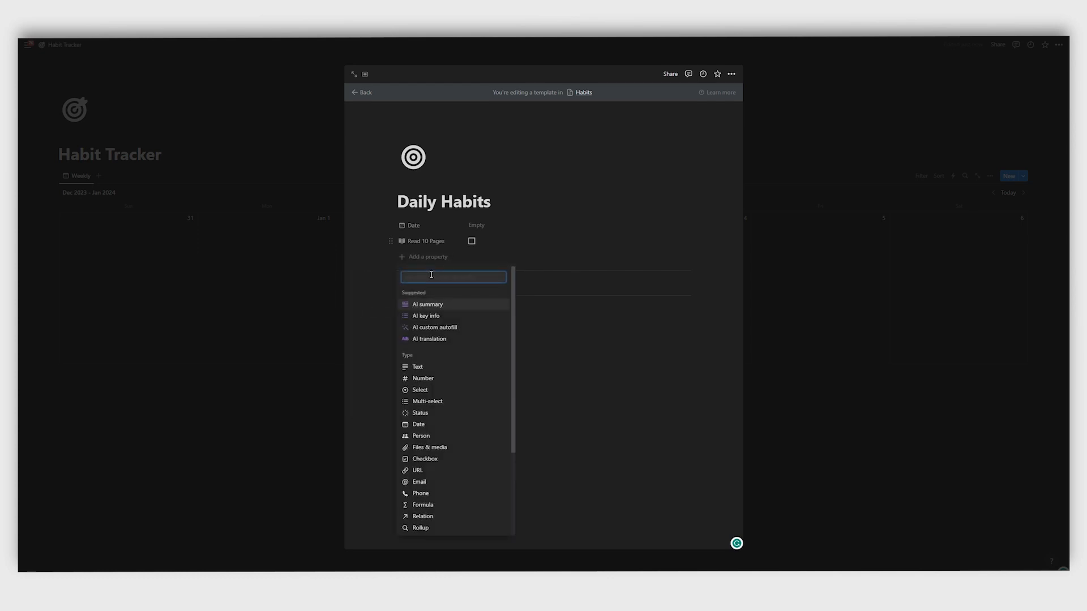
left_click(426, 460)
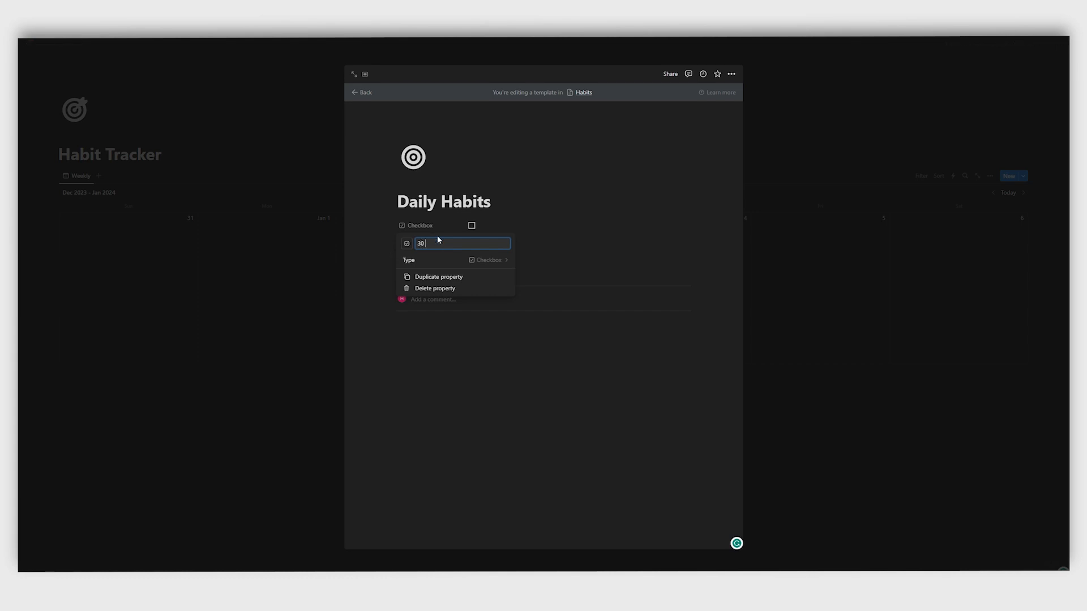
type("30 Minute R")
type("orkout")
Give the 30 Minute Workout property the dumbbell icon, searching for "weight", and move Read 10 Pages above Date
left_click(406, 244)
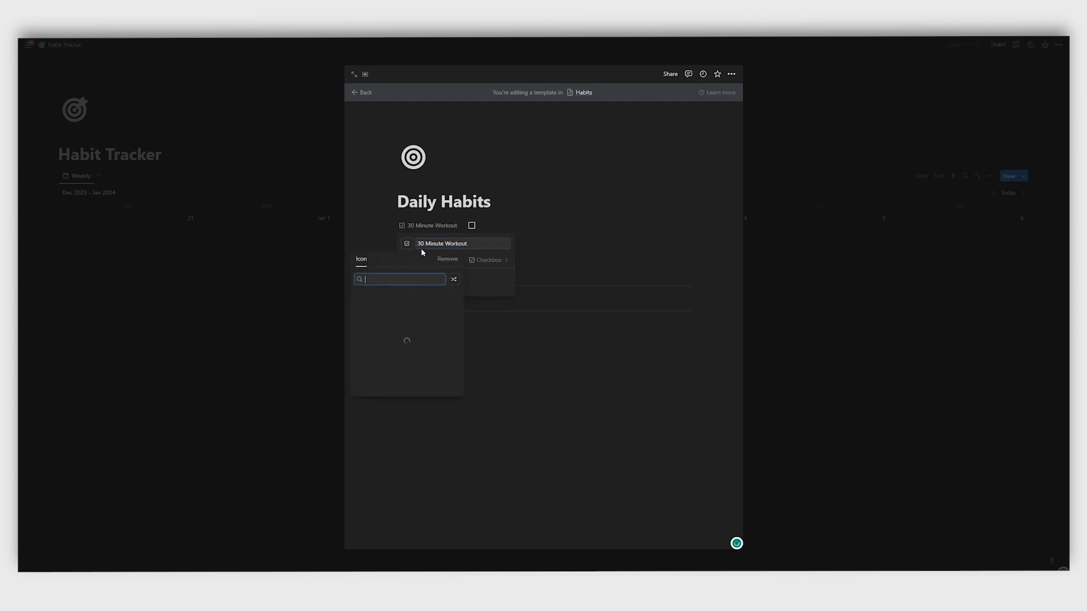
type("weight")
left_click(363, 300)
left_click(488, 349)
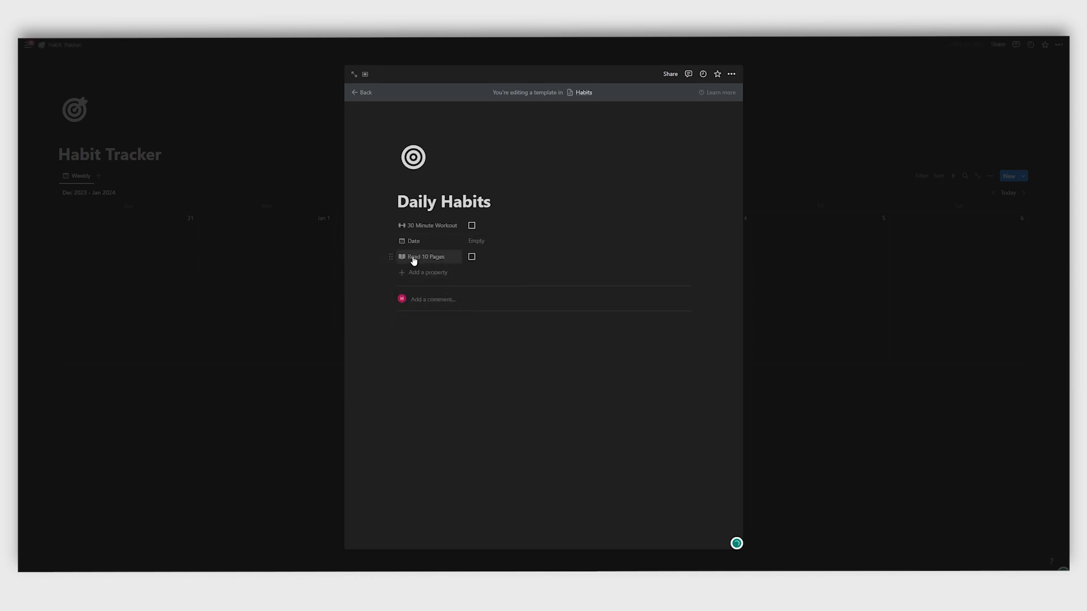
left_click_drag(391, 257, 385, 236)
Add a checkbox property named "Journal" to the template
left_click(419, 272)
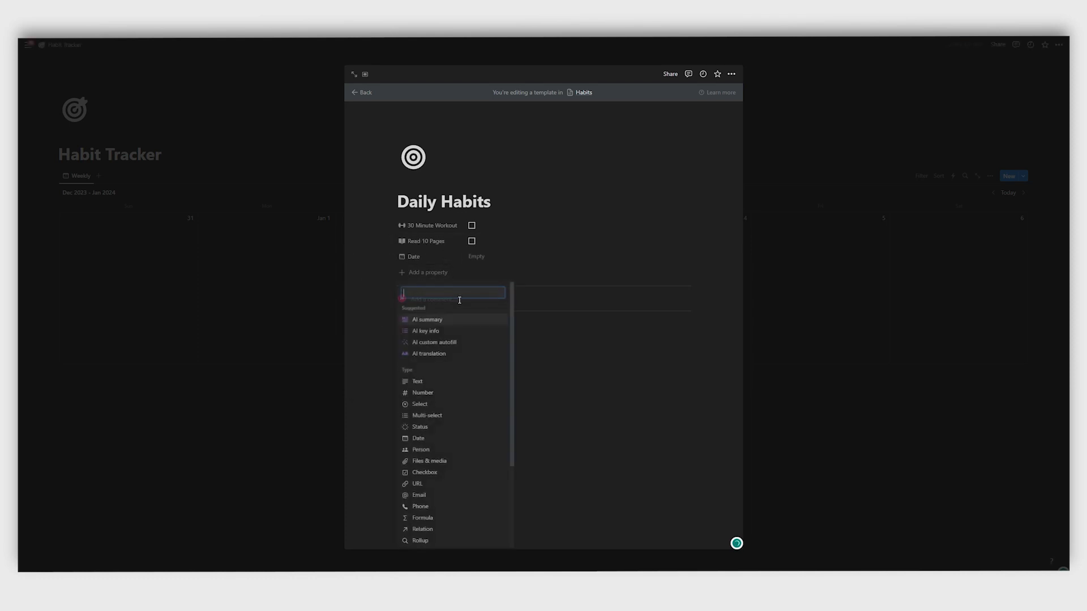
type("check")
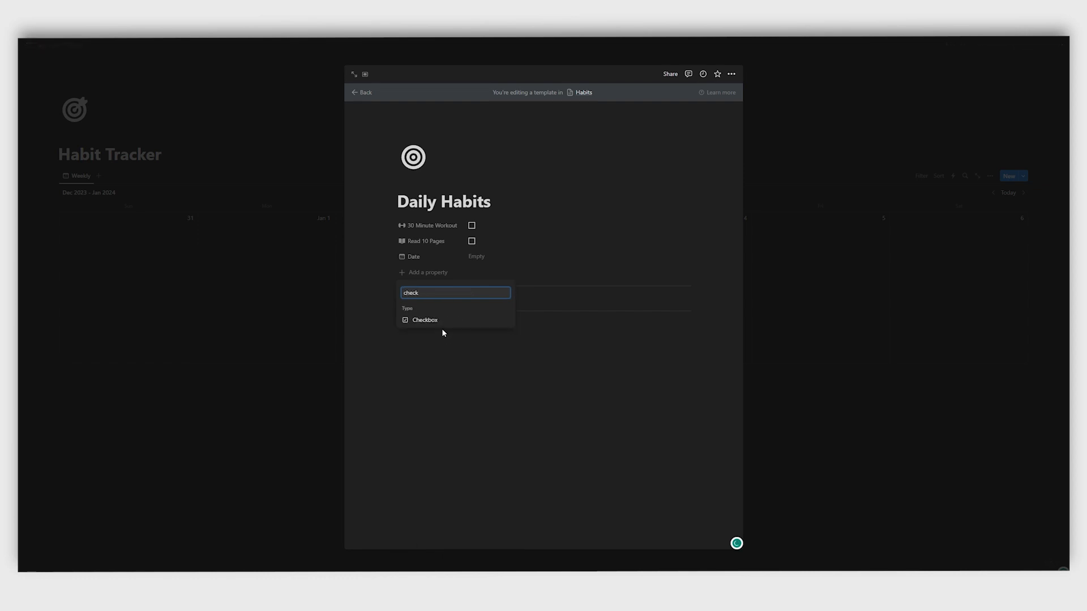
left_click(441, 321)
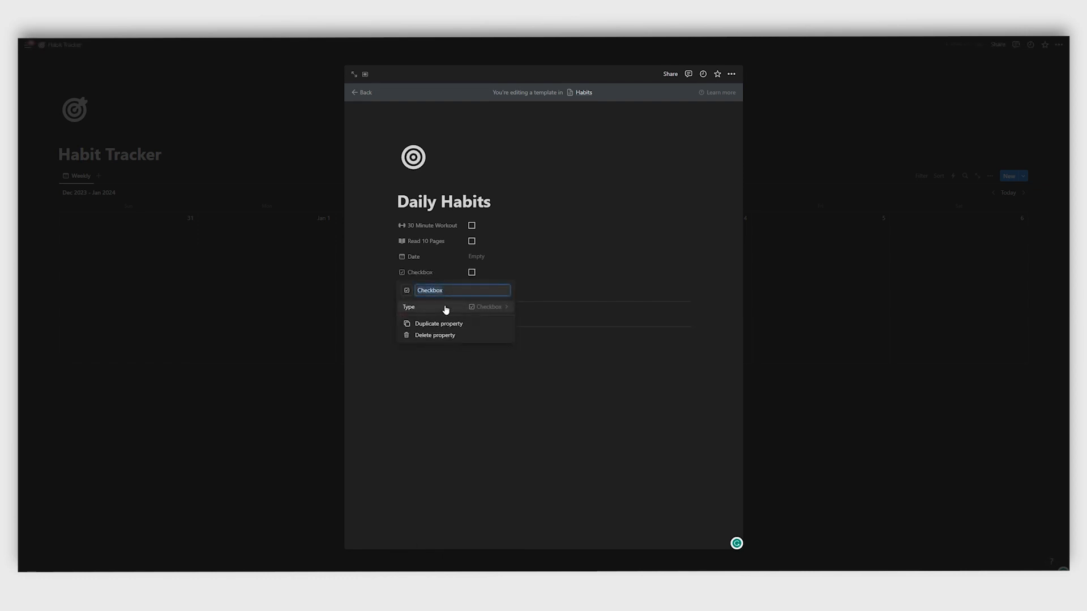
type("Journal")
Set the Journal property's icon to the pencil with lines, searching for "write"
left_click(408, 290)
type("wri")
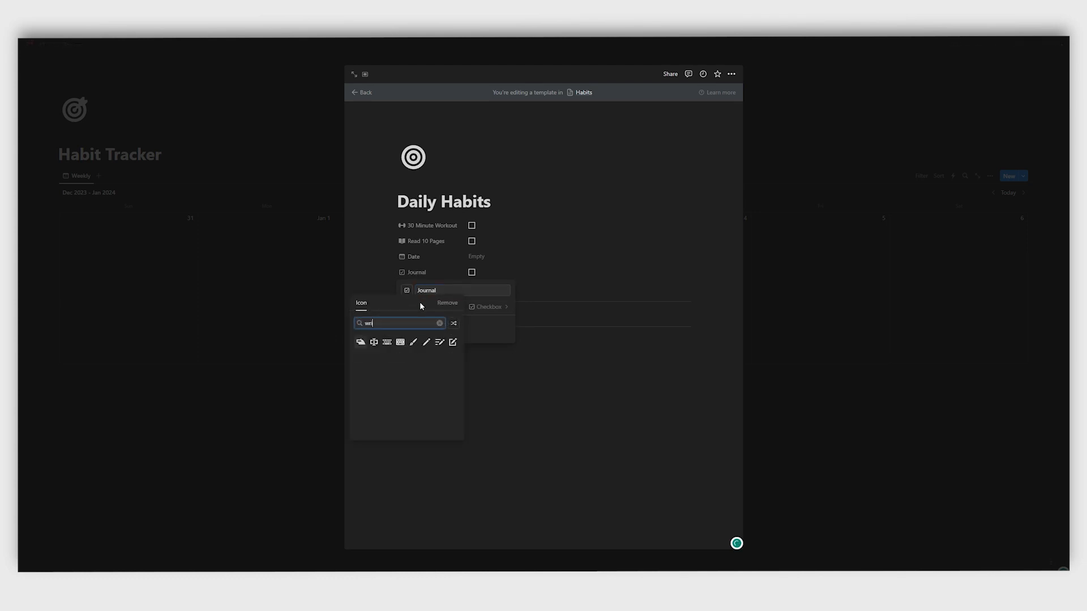
type("te")
left_click(427, 344)
left_click(487, 395)
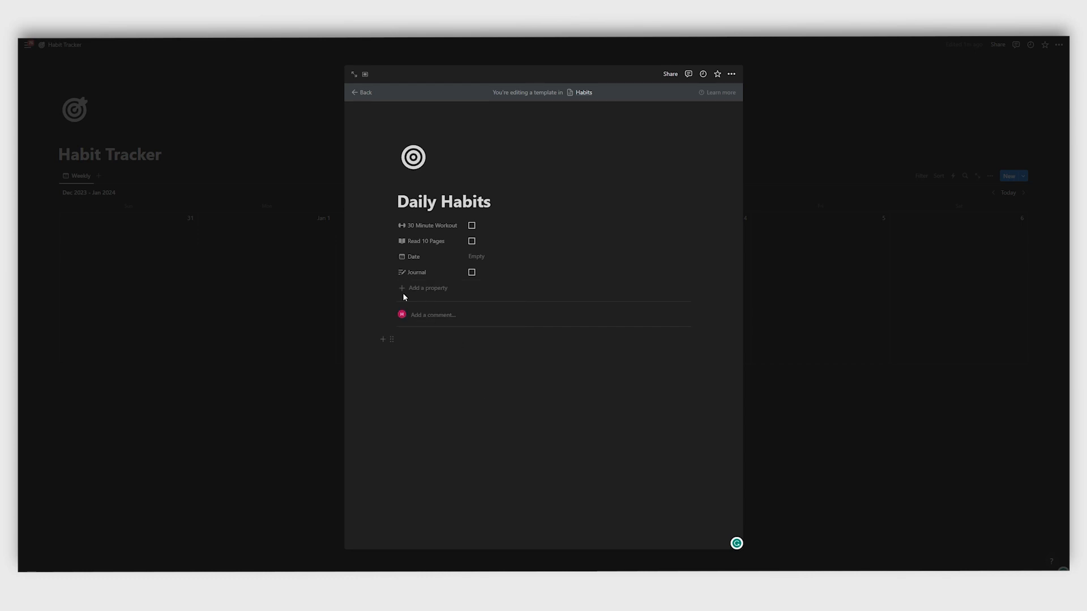
Add a checkbox property named "Meditate" and open its icon choices
left_click(422, 289)
type("che")
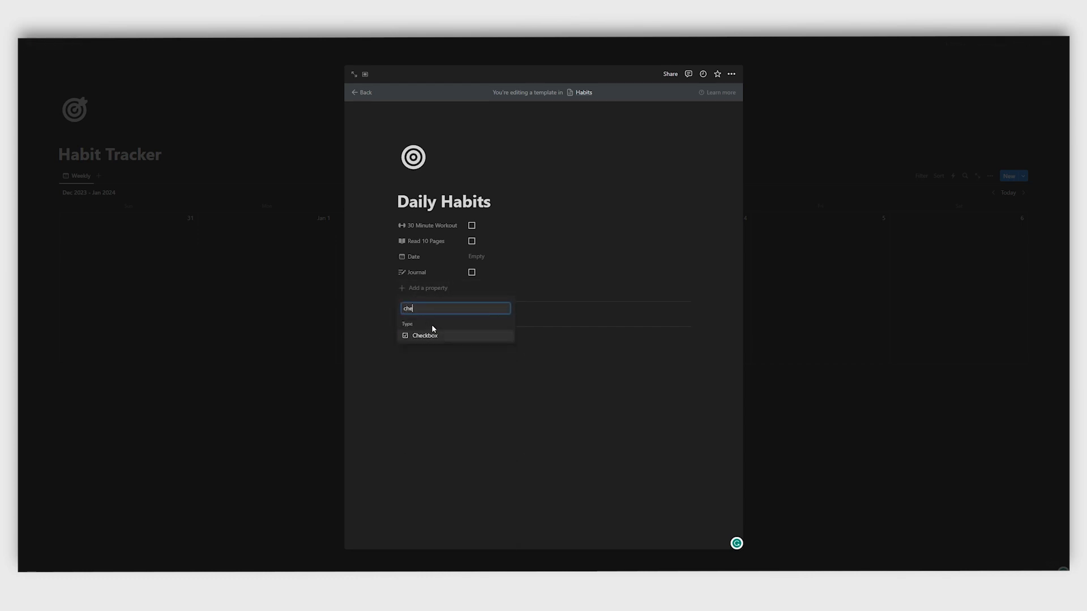
left_click(426, 336)
type("Meditate")
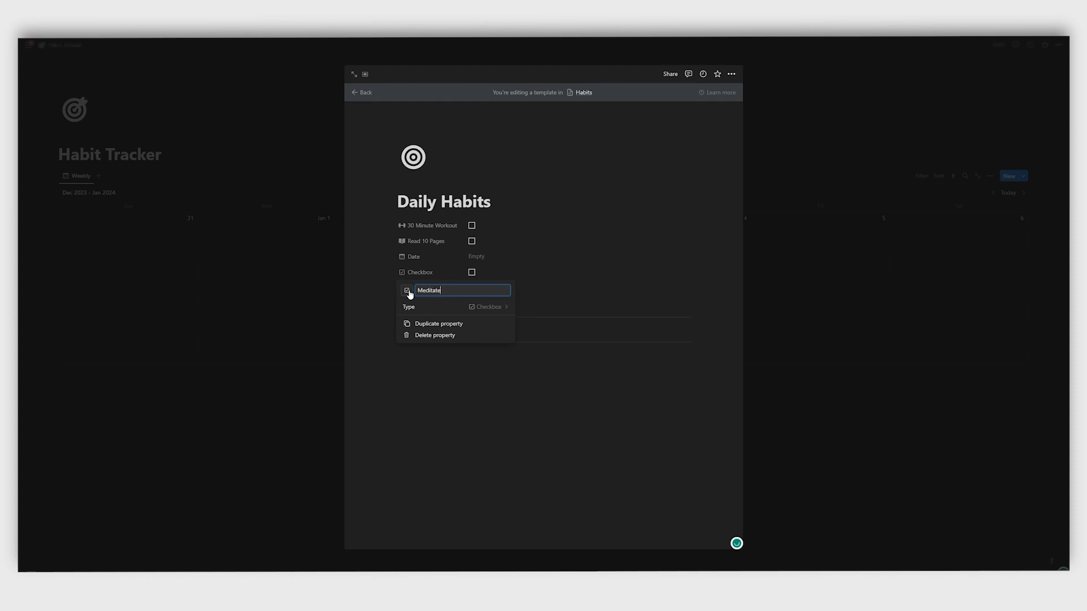
left_click(407, 291)
Try to find an icon for the Meditate property by searching for "medit", "zen" and "mind"
type("medit")
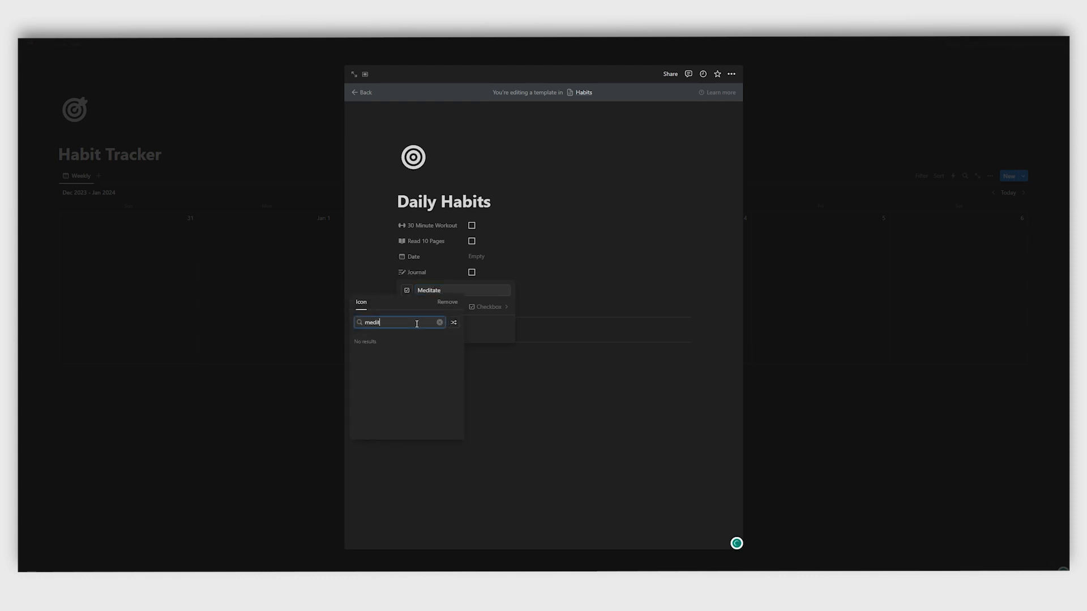
key("BackSpace")
key("BackSpace")
key("BackSpace")
key("BackSpace")
key("BackSpace")
type("zen")
key("BackSpace")
key("BackSpace")
key("BackSpace")
type("mind")
key("BackSpace")
key("BackSpace")
key("BackSpace")
key("BackSpace")
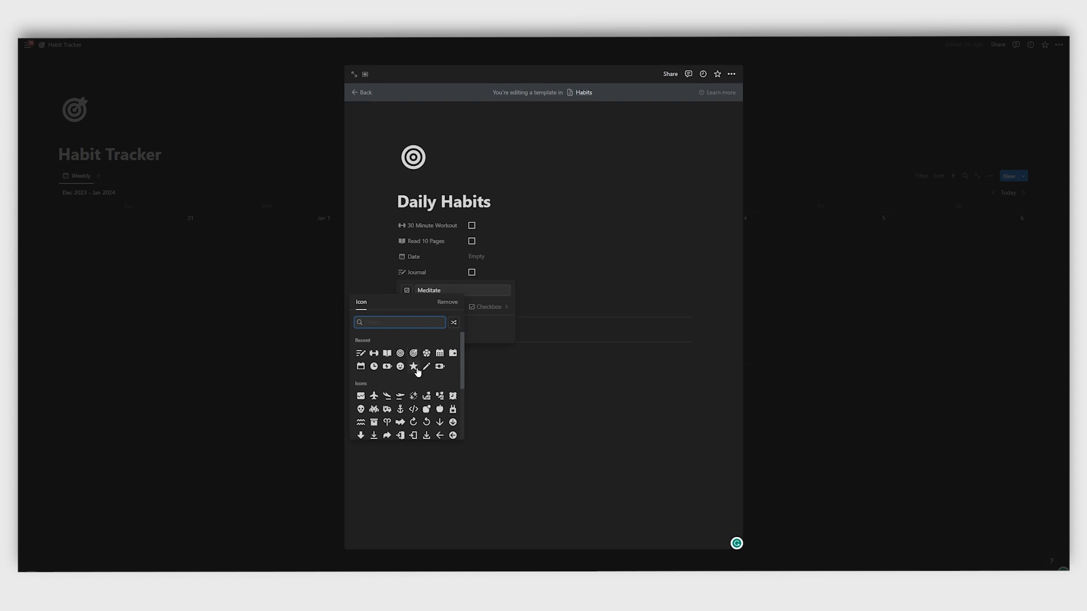
Browse the full icon list and set the Meditate property's icon to the bed
scroll(419, 374, "down", 3)
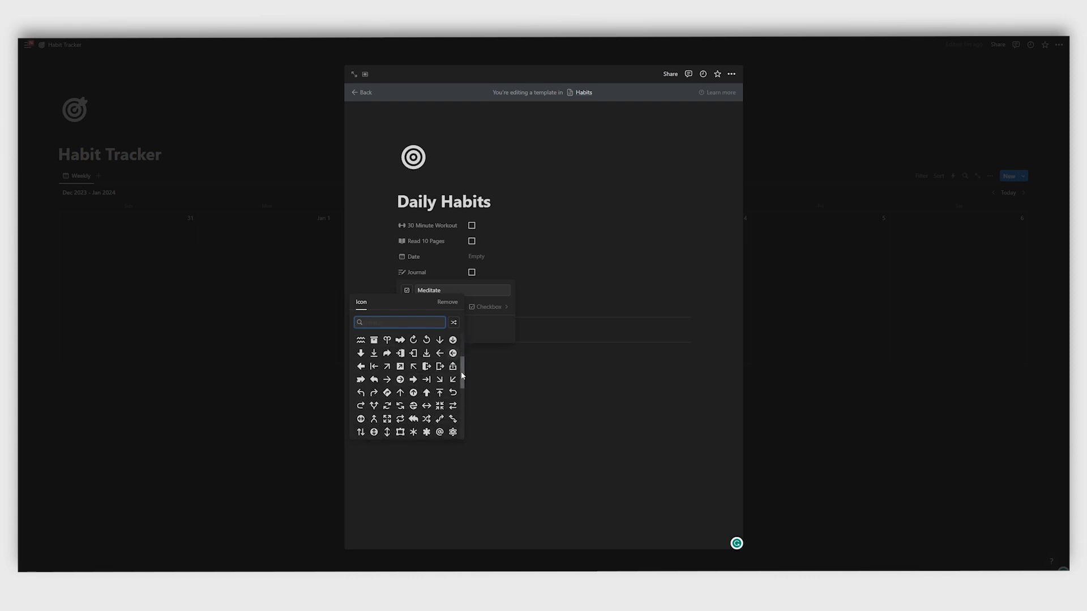
left_click_drag(462, 376, 460, 406)
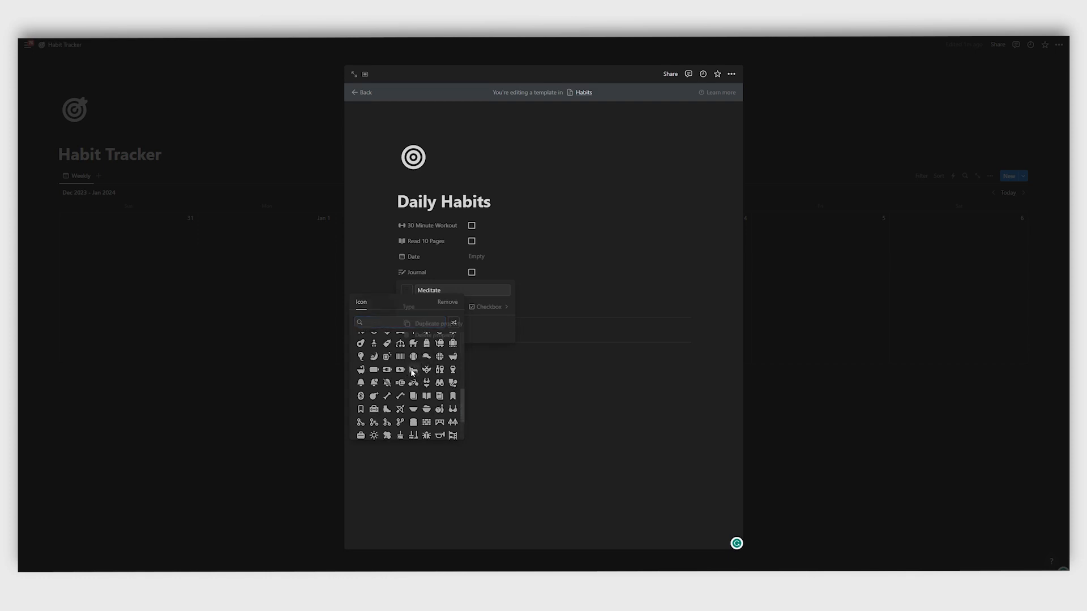
left_click(413, 370)
left_click(502, 396)
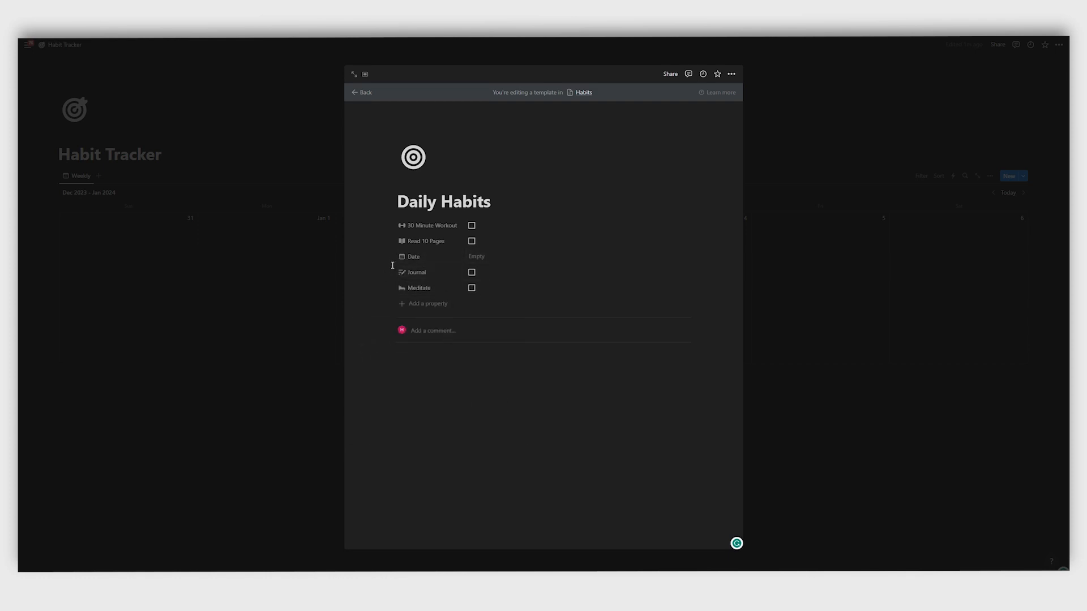
Move the Date property to the top of the template's property list, above 30 Minute Workout
left_click_drag(391, 258, 384, 293)
left_click(555, 411)
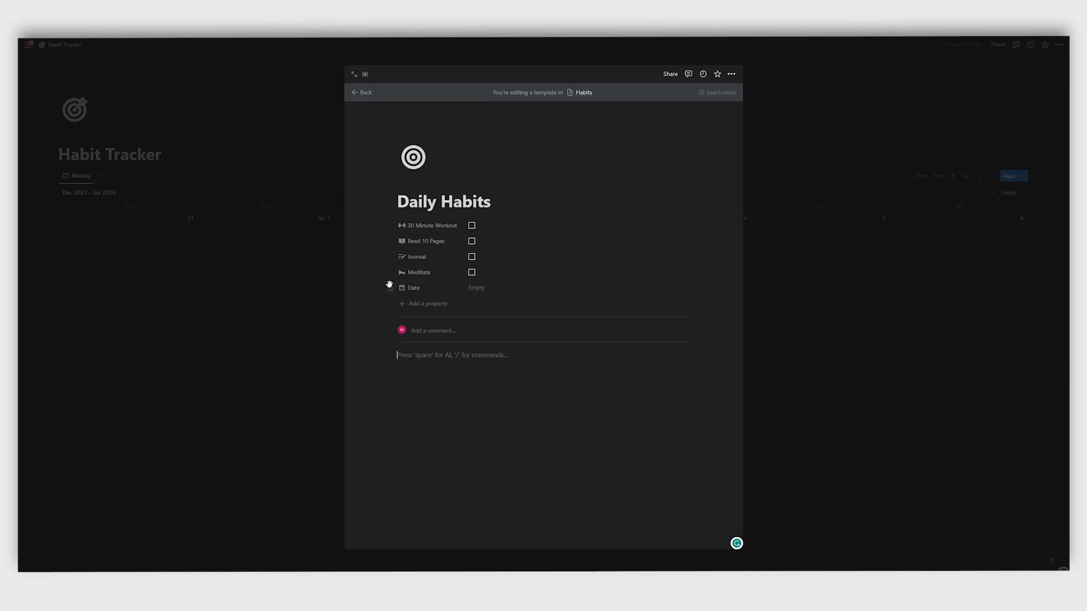
left_click_drag(390, 287, 395, 221)
Add a formula property named "Progress" below Meditate
left_click(431, 304)
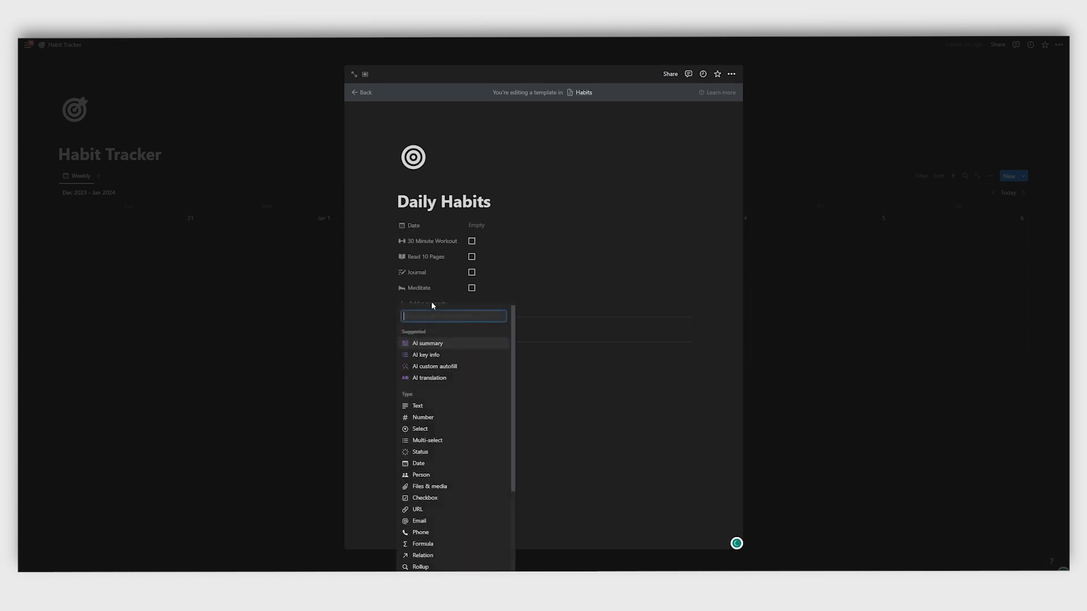
type("fo")
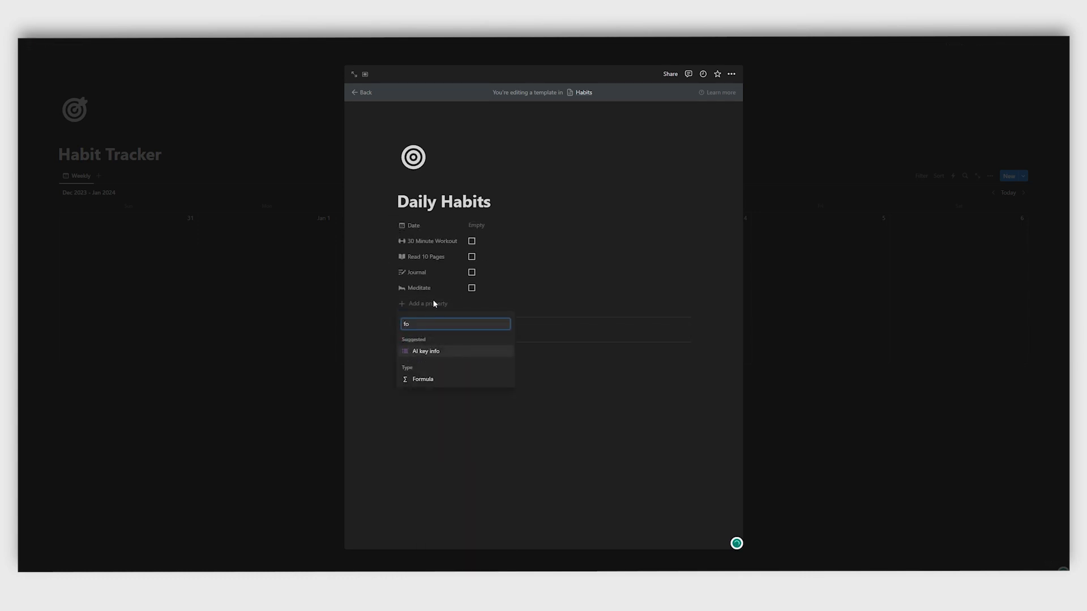
left_click(432, 384)
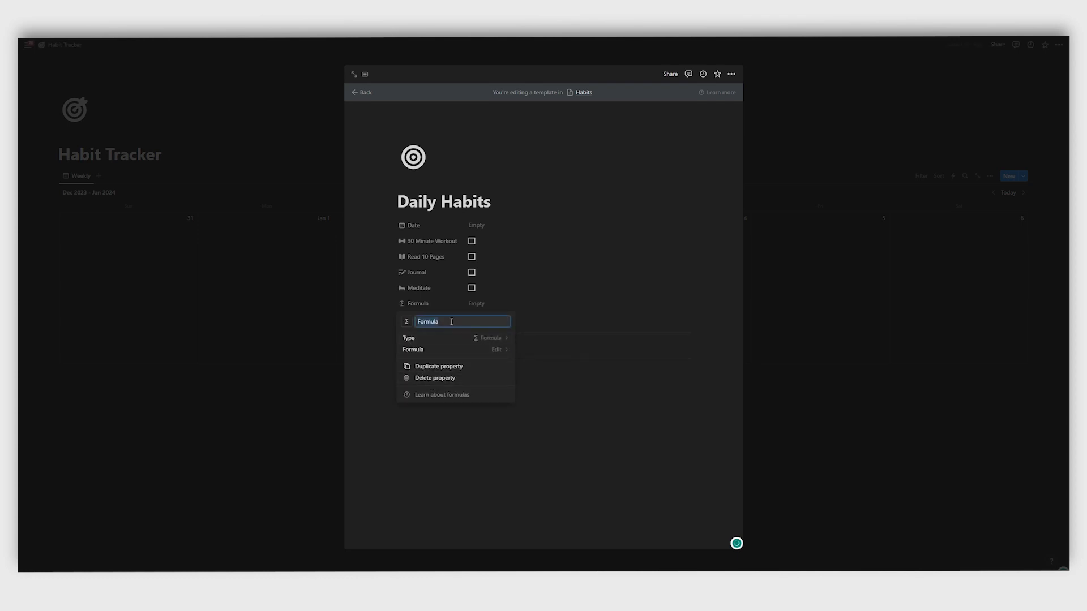
type("Progress")
Change the Progress property's icon to a circle icon, searching for "cir"
left_click(407, 322)
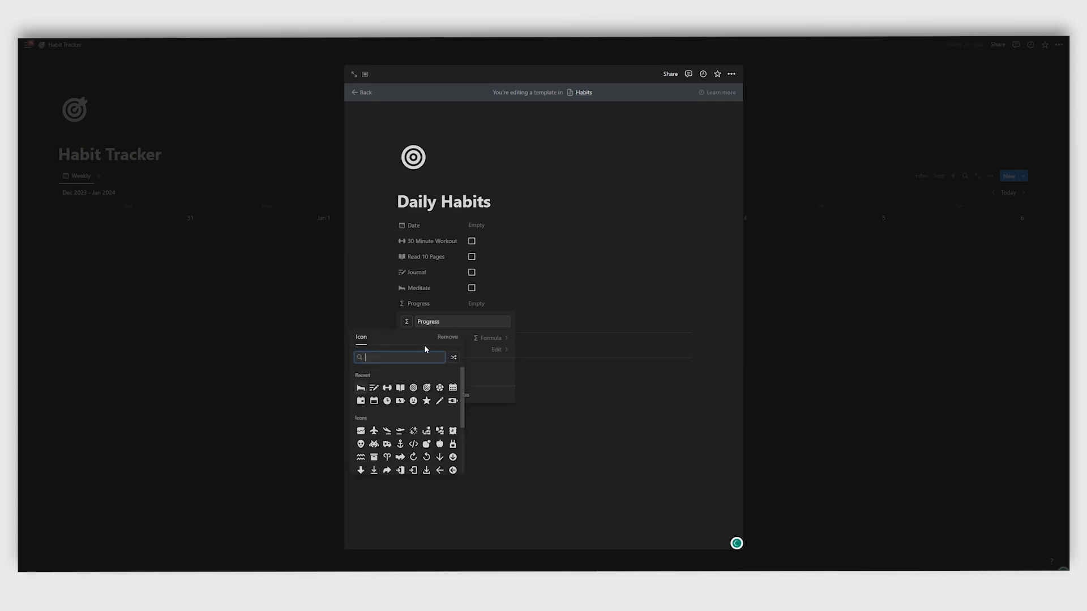
type("cir")
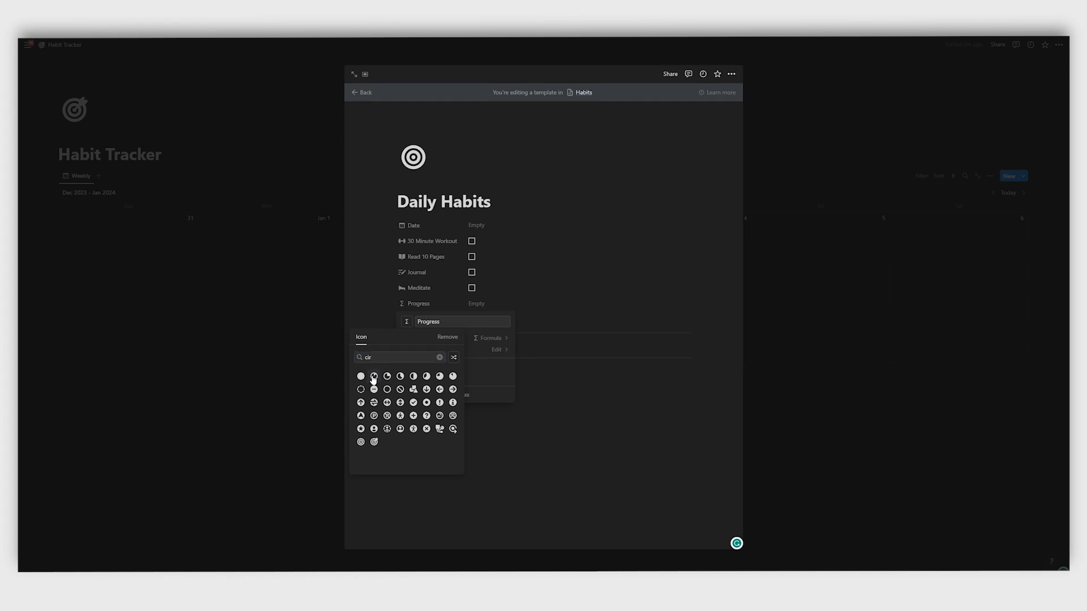
left_click(447, 338)
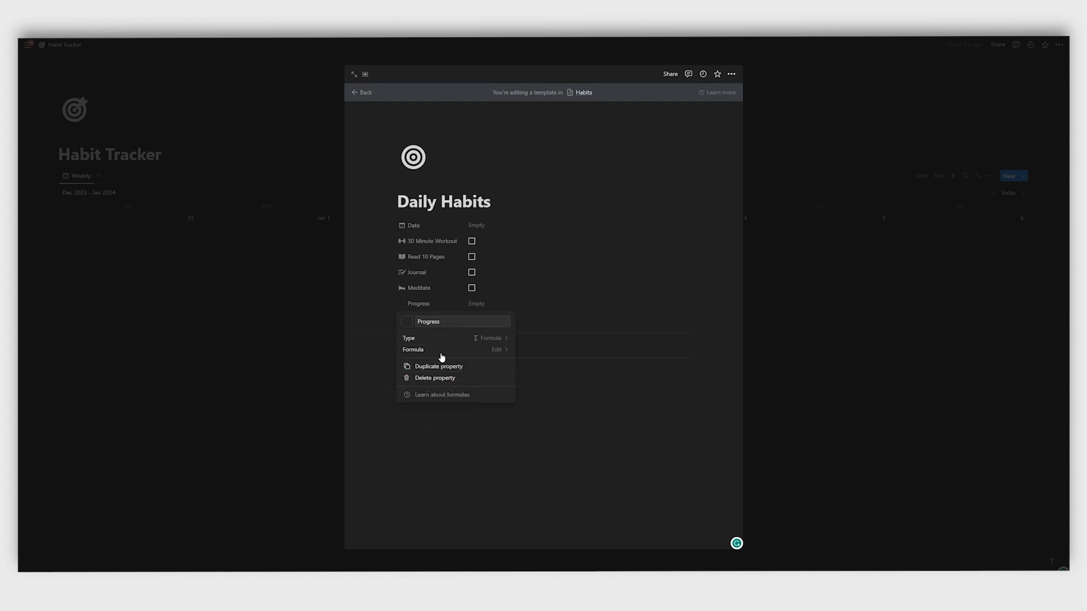
Enter the Progress formula as round((toNumber(Meditate)+toNumber(30 Minute Workout)+toNumber(Journal))/3*1000)/1000
left_click(498, 351)
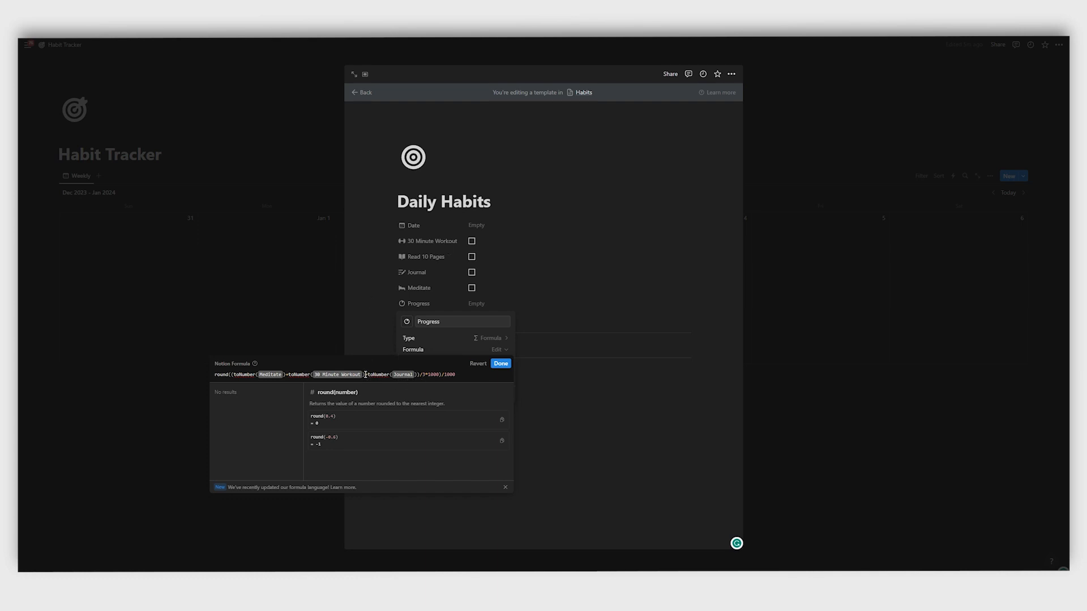
Try to extend the formula with a Read 10 Pages term by duplicating the toNumber(30 Minute Workout) term
left_click_drag(364, 375, 289, 374)
key("ctrl+c")
left_click(365, 375)
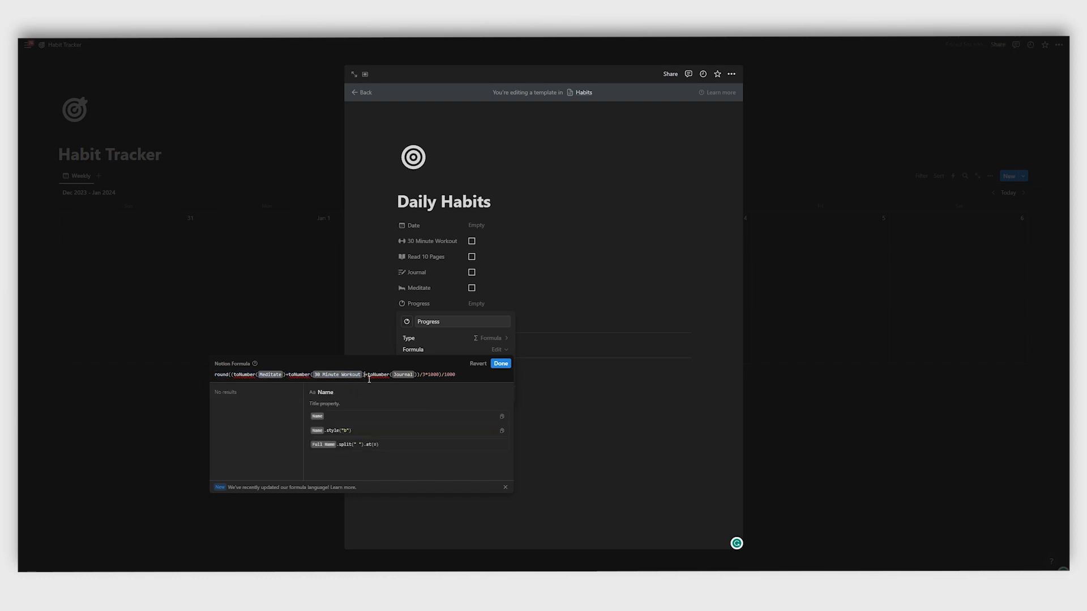
key("ctrl+v")
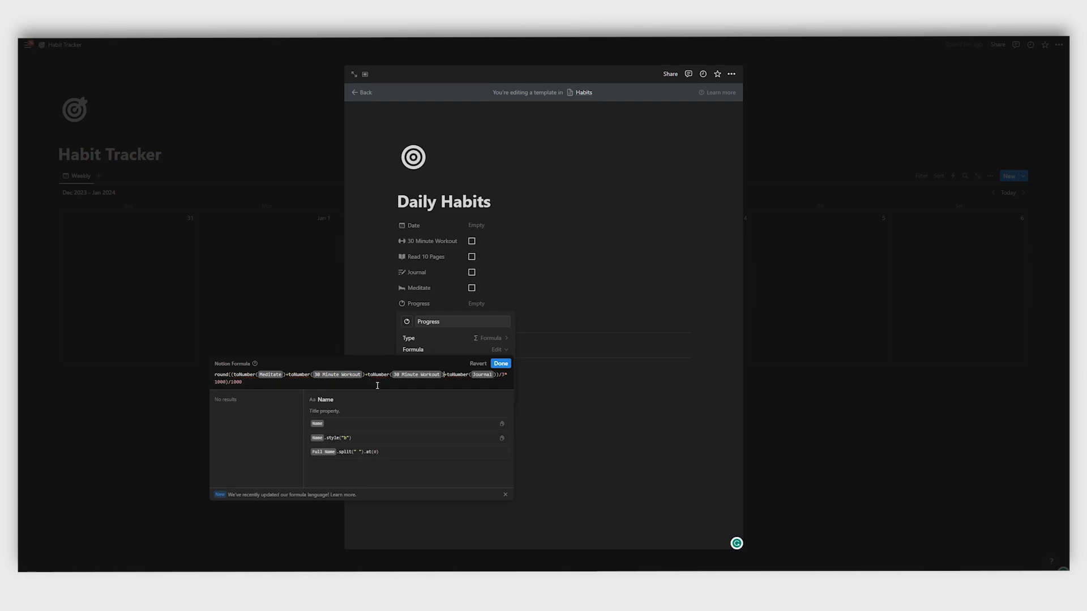
left_click(428, 380)
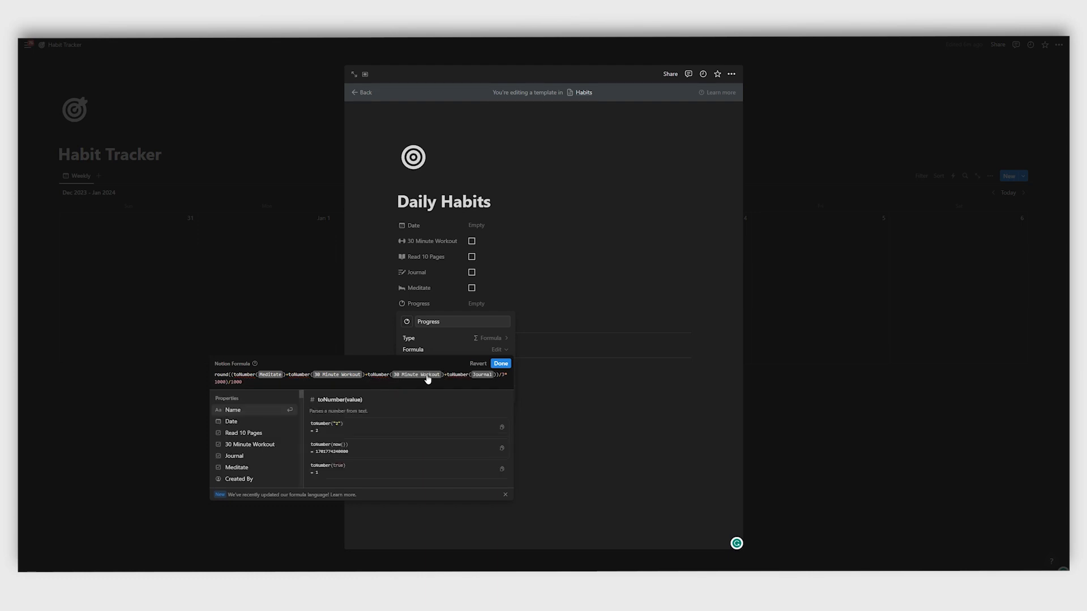
left_click(244, 432)
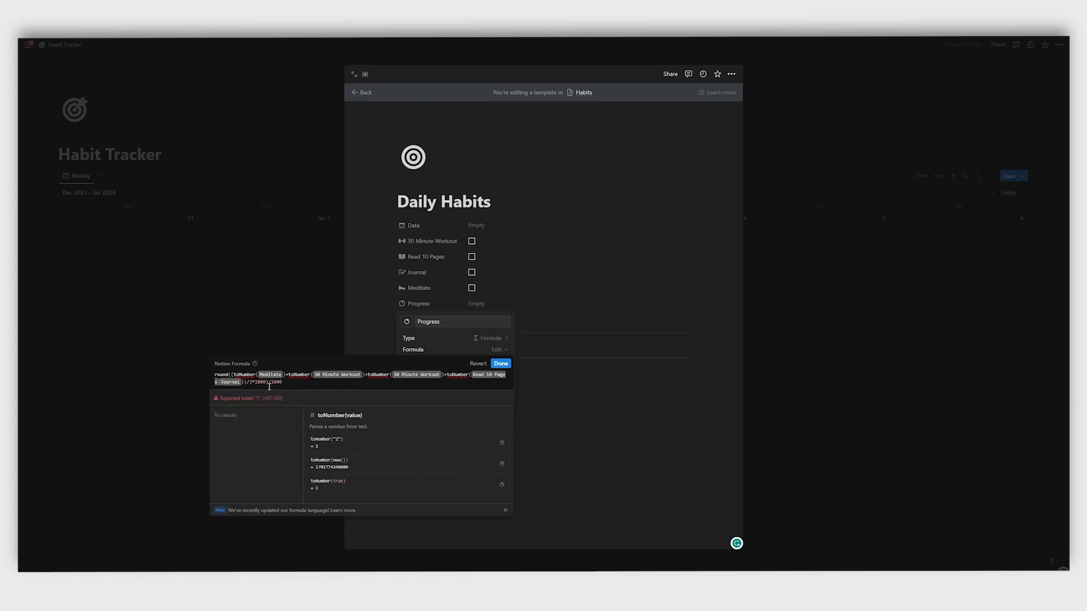
key("ctrl+z")
key("ctrl+z")
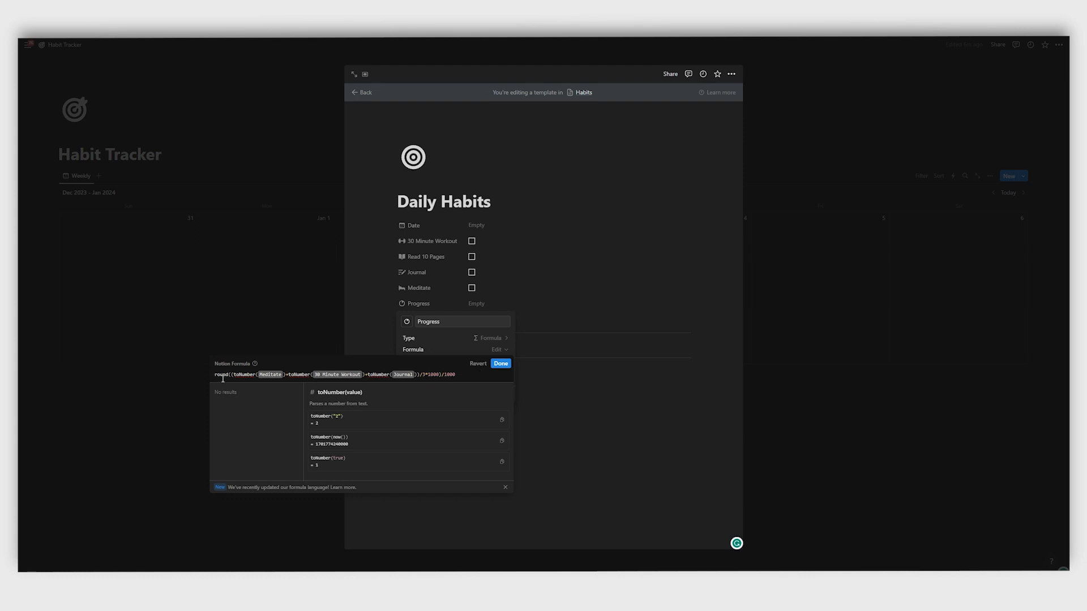
Apply the Progress formula and set its number format to Percent
left_click(501, 364)
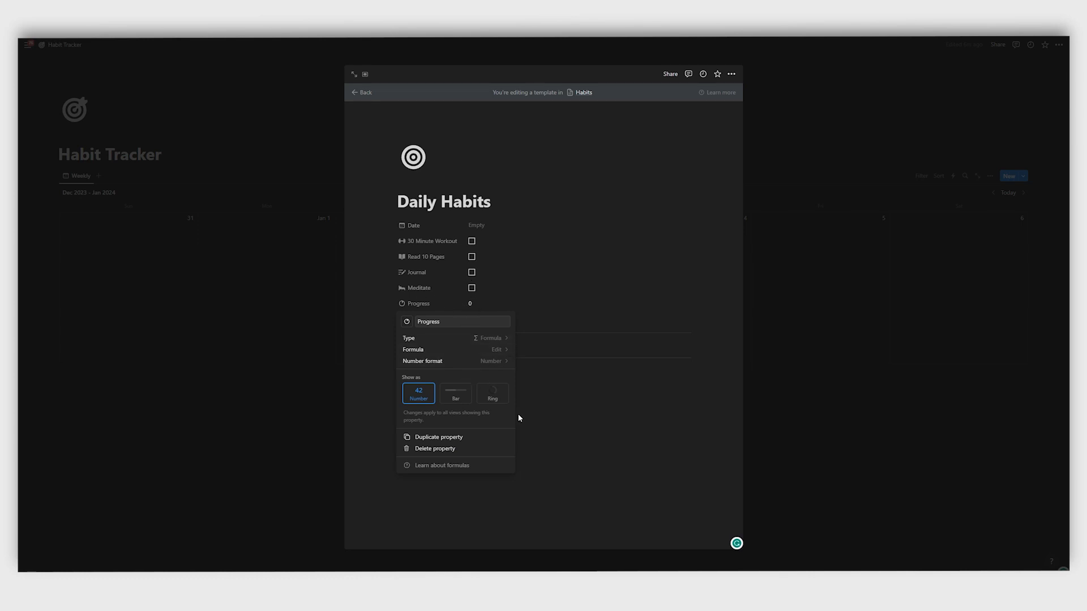
left_click(496, 362)
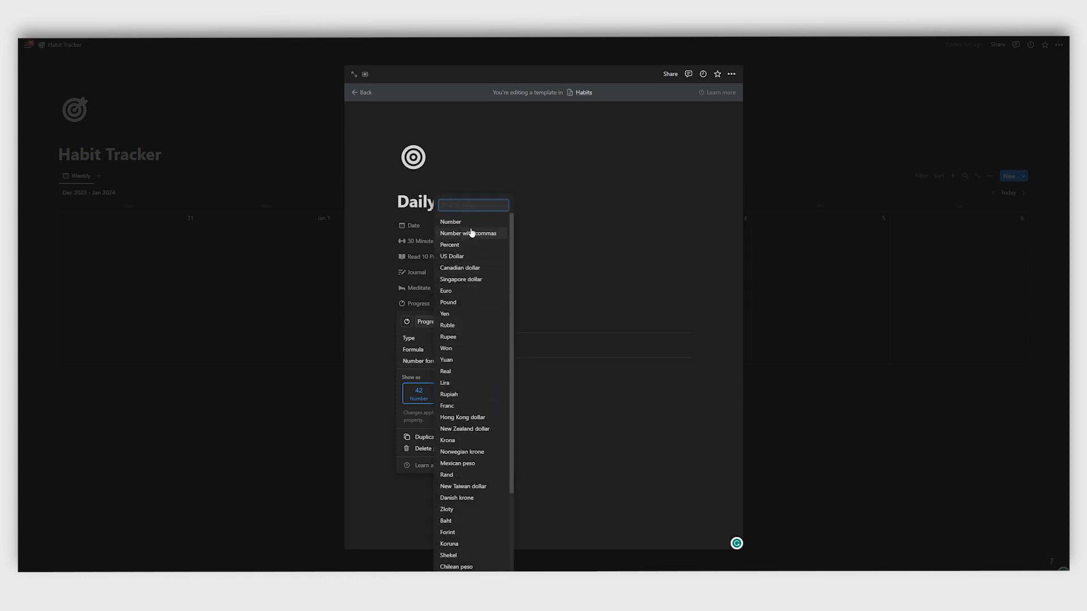
type("per")
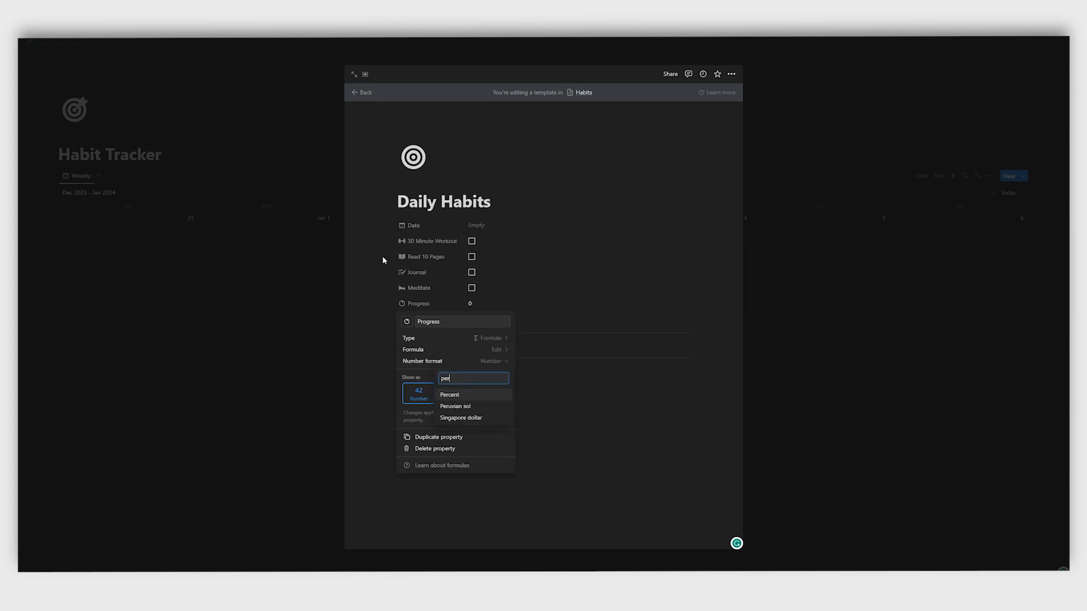
left_click(450, 395)
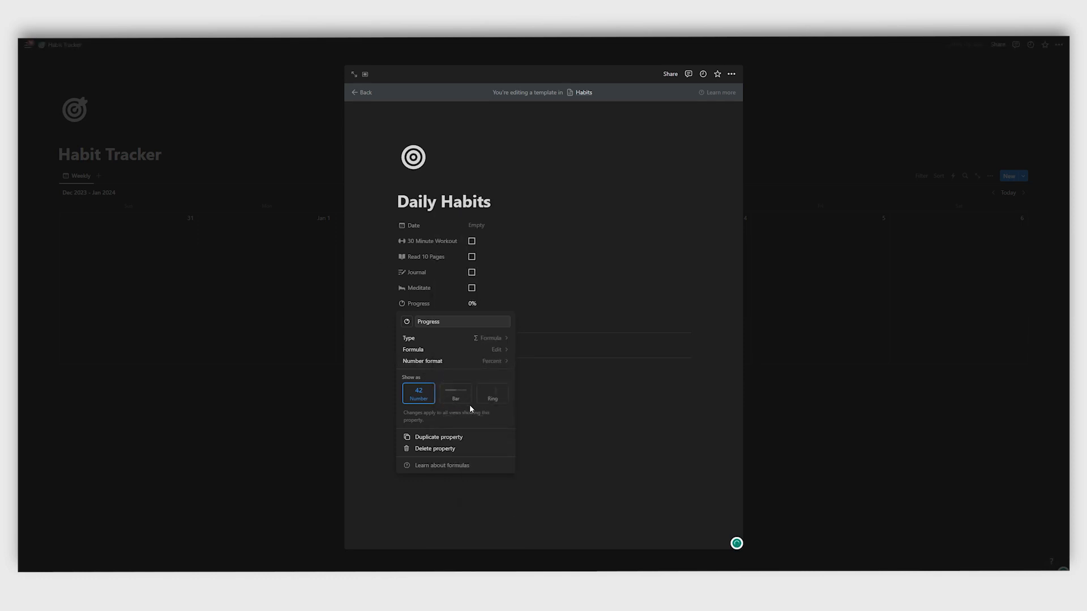
Try the ring display for the Progress property and settle on showing it as a bar
left_click(465, 402)
left_click(491, 399)
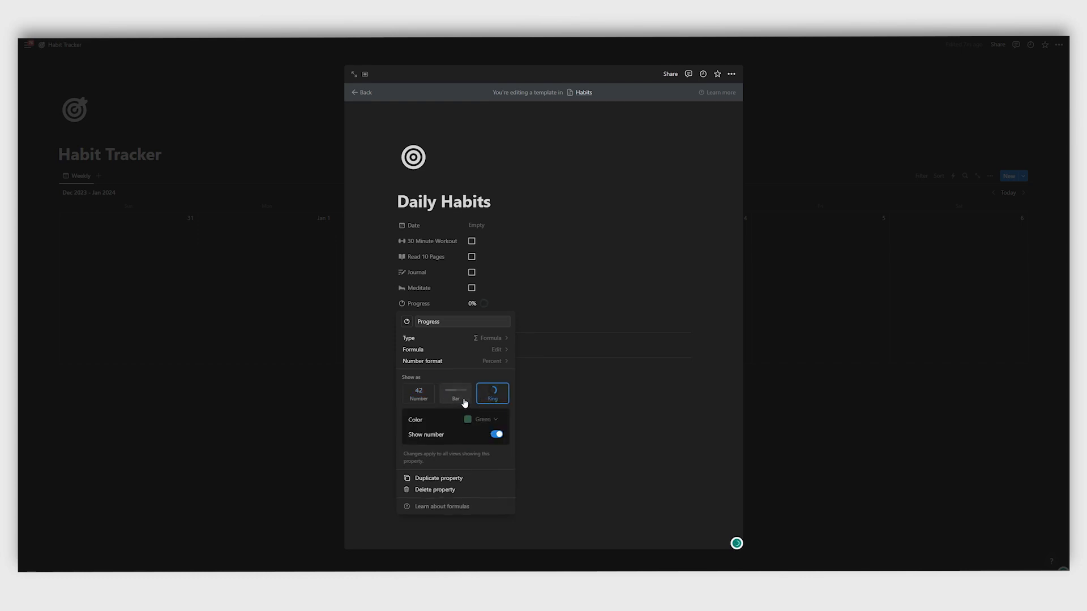
left_click(466, 402)
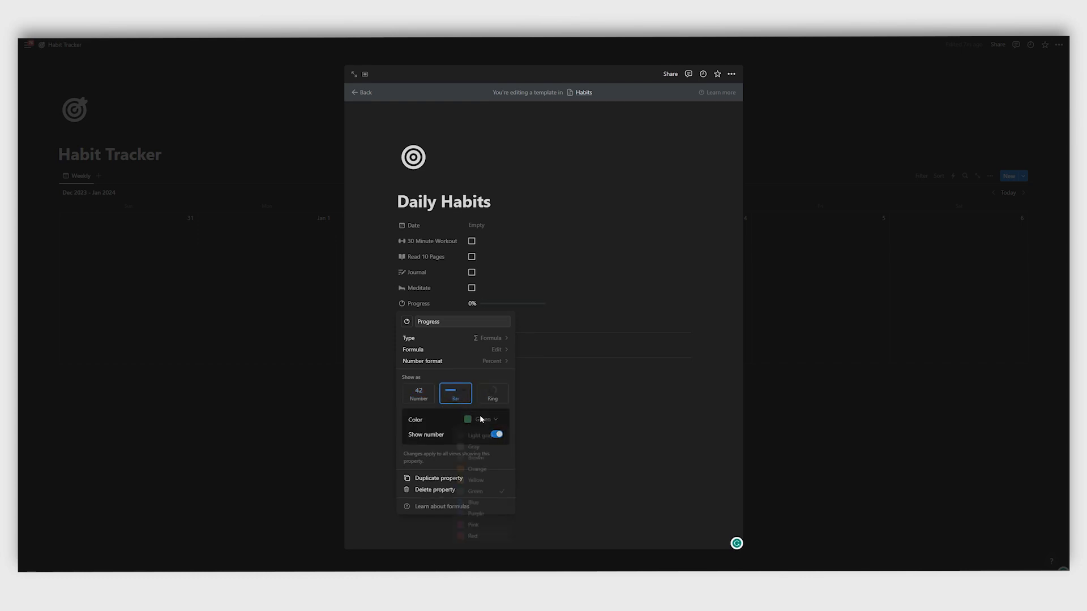
left_click(482, 420)
left_click(431, 424)
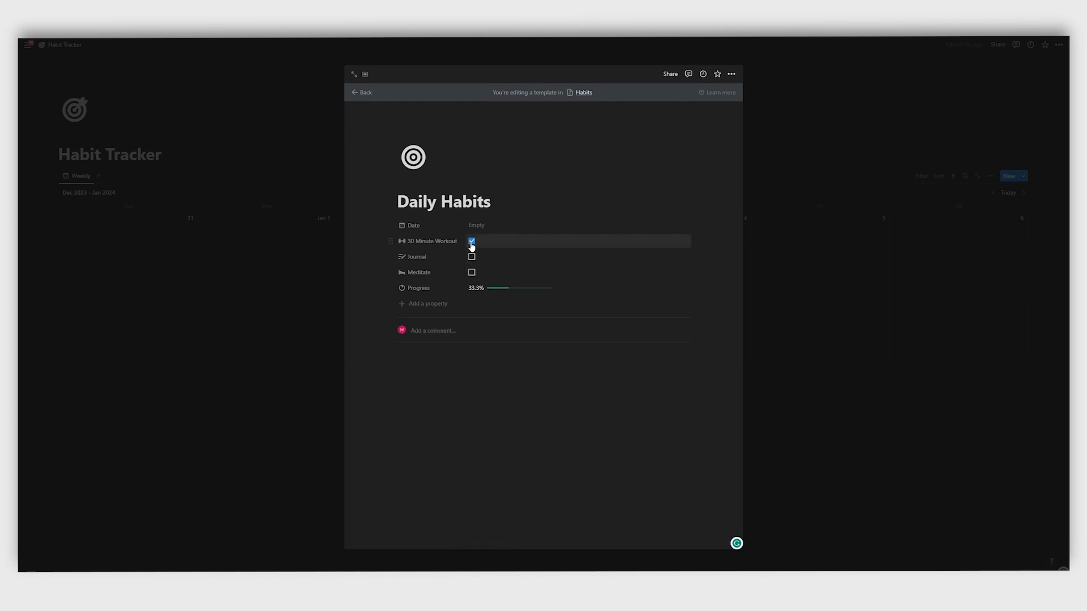
Test the template's Progress bar by toggling 30 Minute Workout, Journal and Meditate, leave all three ticked, and close the template
left_click(472, 242)
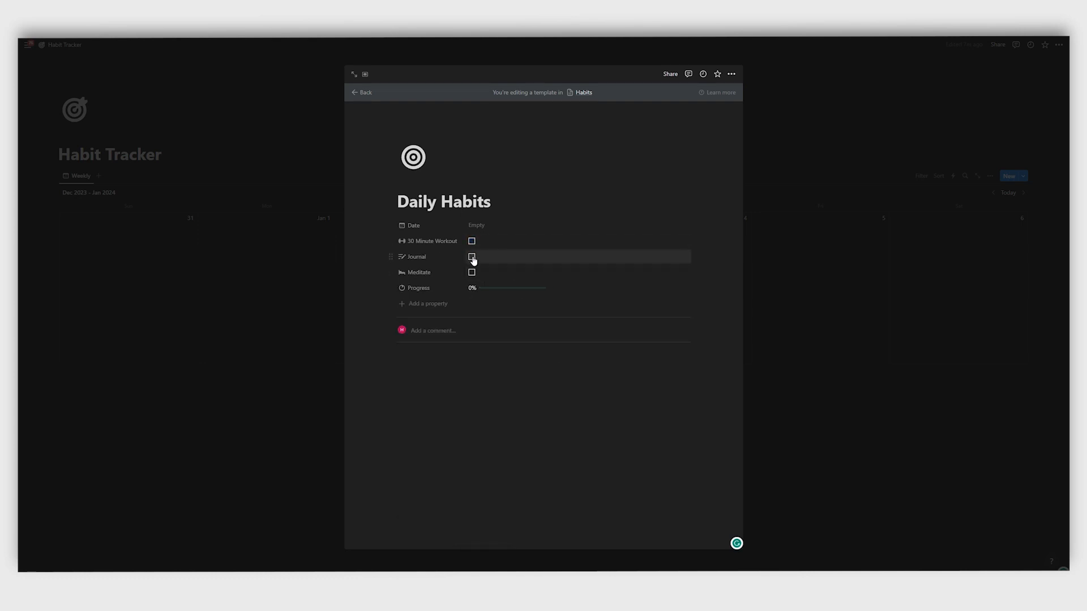
left_click(473, 259)
left_click(473, 274)
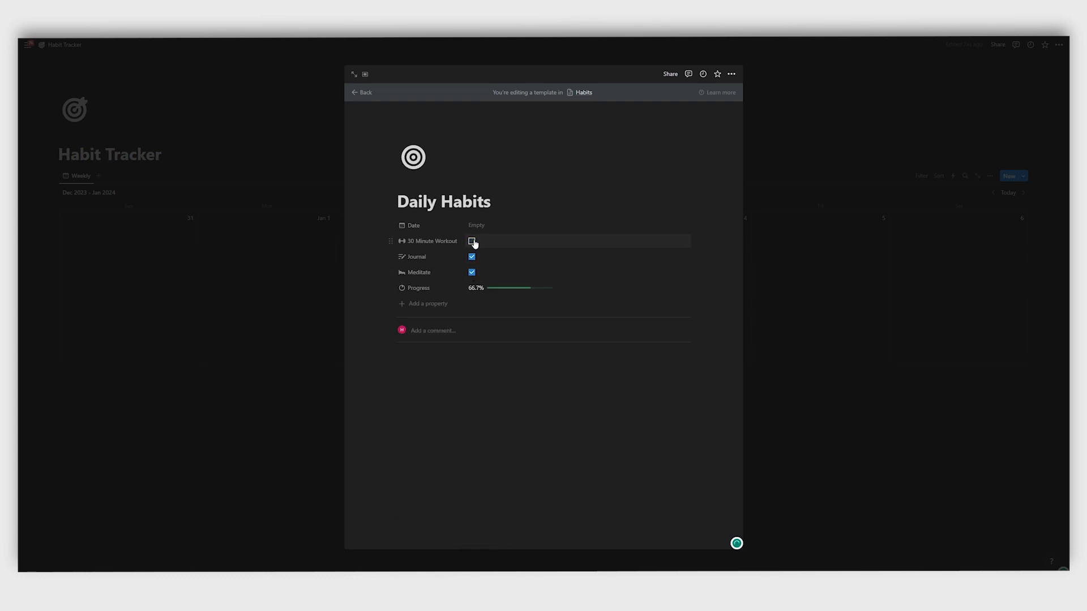
left_click(473, 241)
left_click(473, 273)
left_click(472, 257)
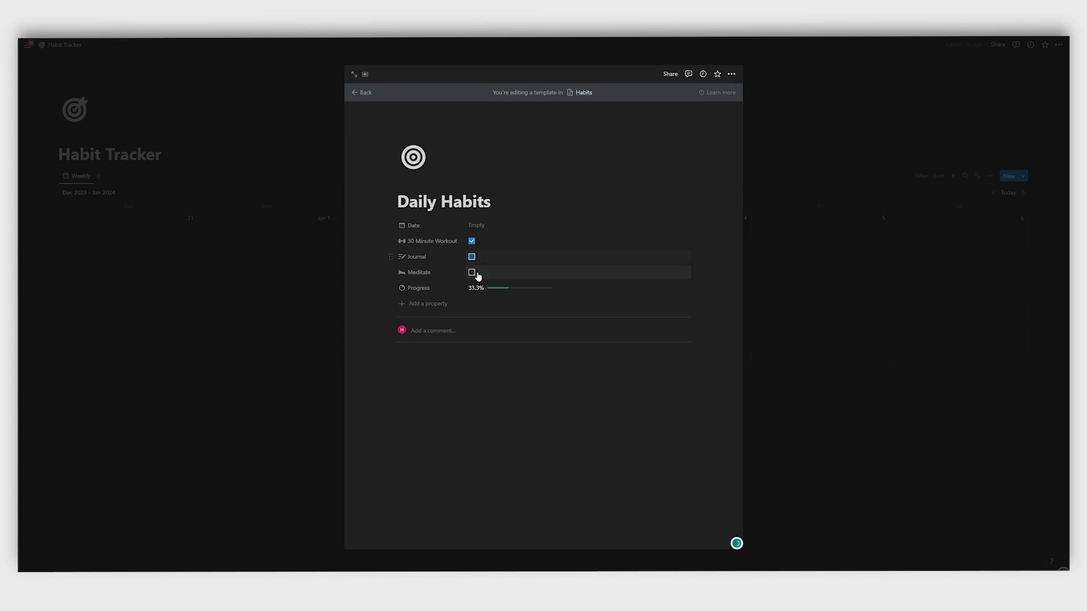
left_click(474, 273)
left_click(473, 273)
left_click(473, 257)
left_click(472, 273)
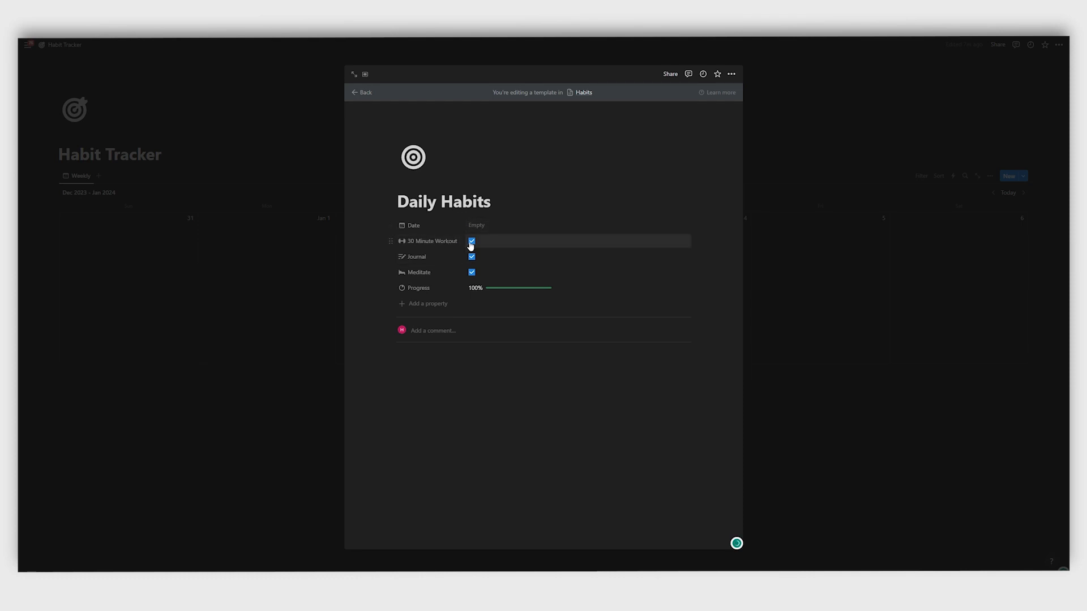
key("Escape")
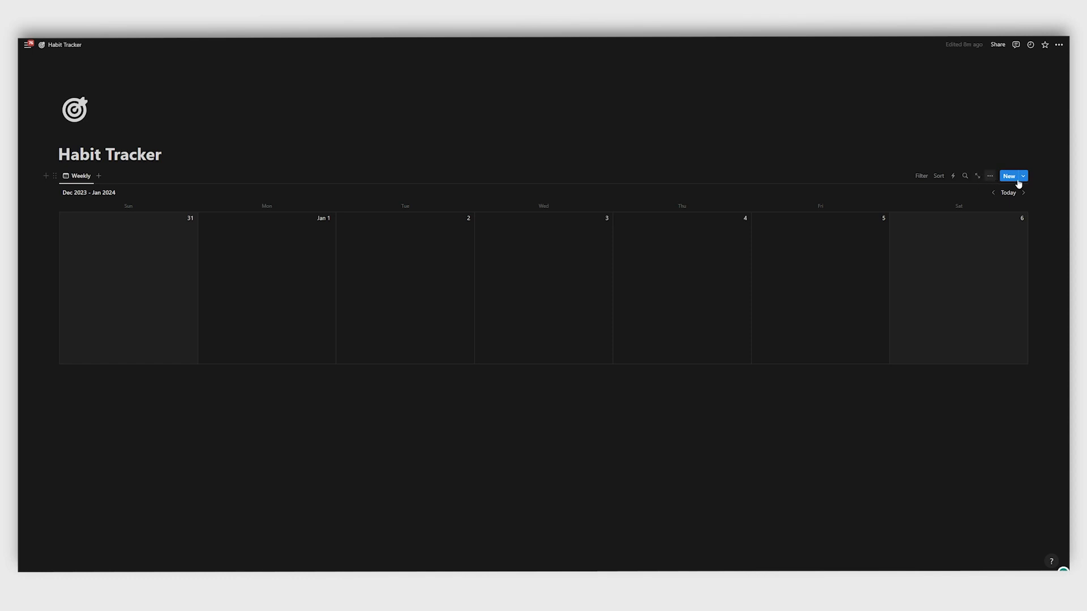
Set the Daily Habits template as the default for all views in Habits
left_click(1024, 176)
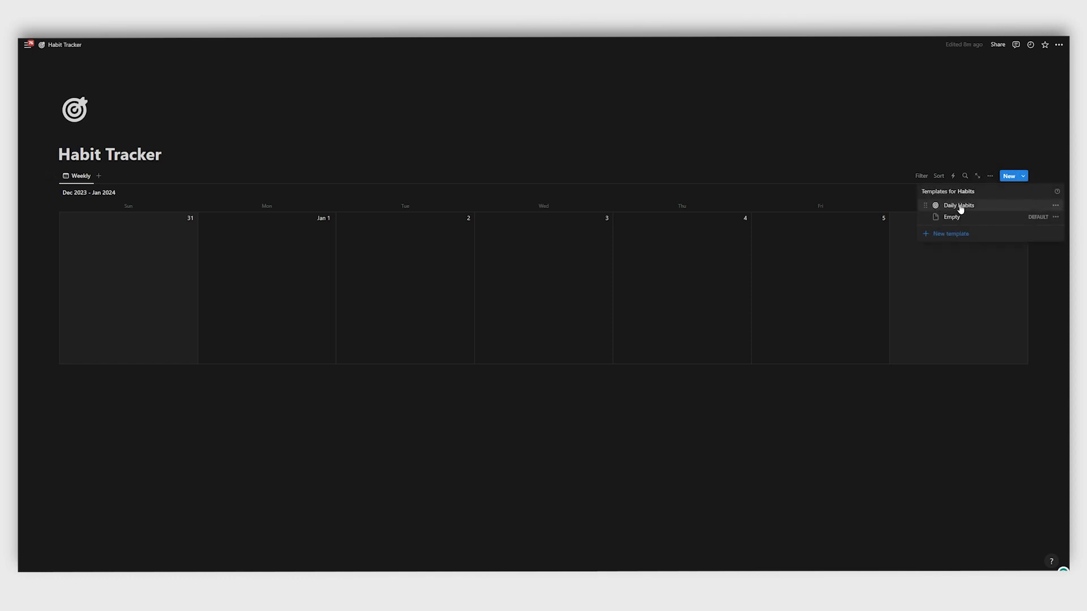
left_click(1056, 206)
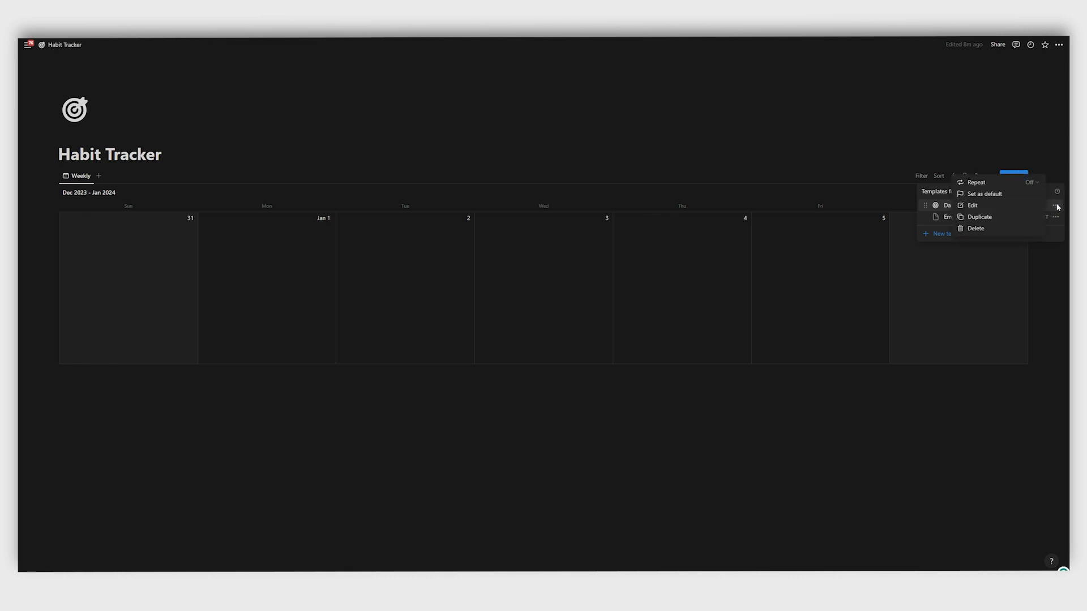
left_click(1010, 194)
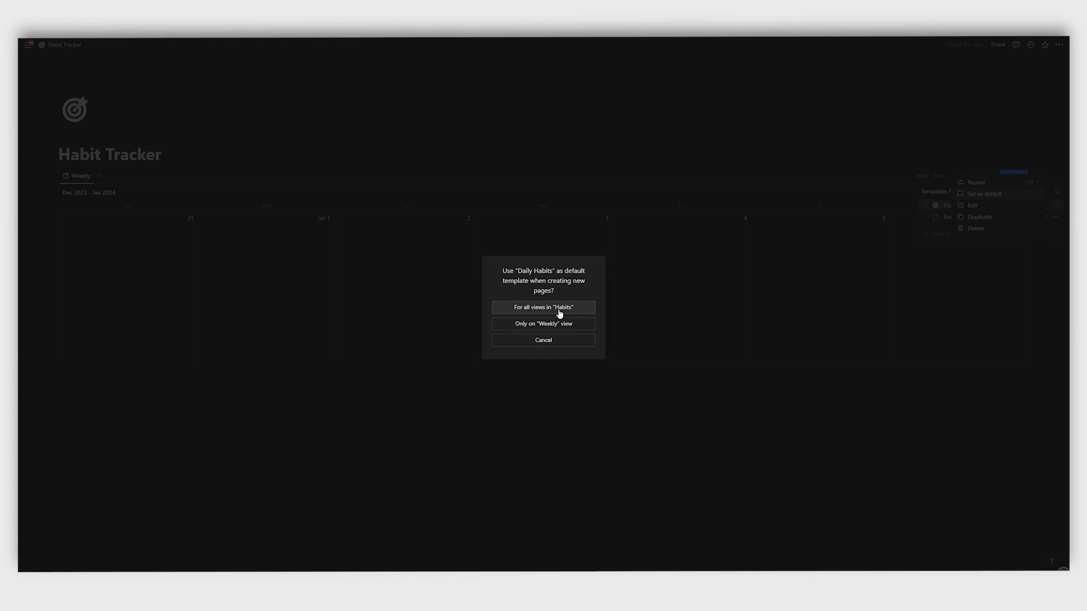
left_click(559, 311)
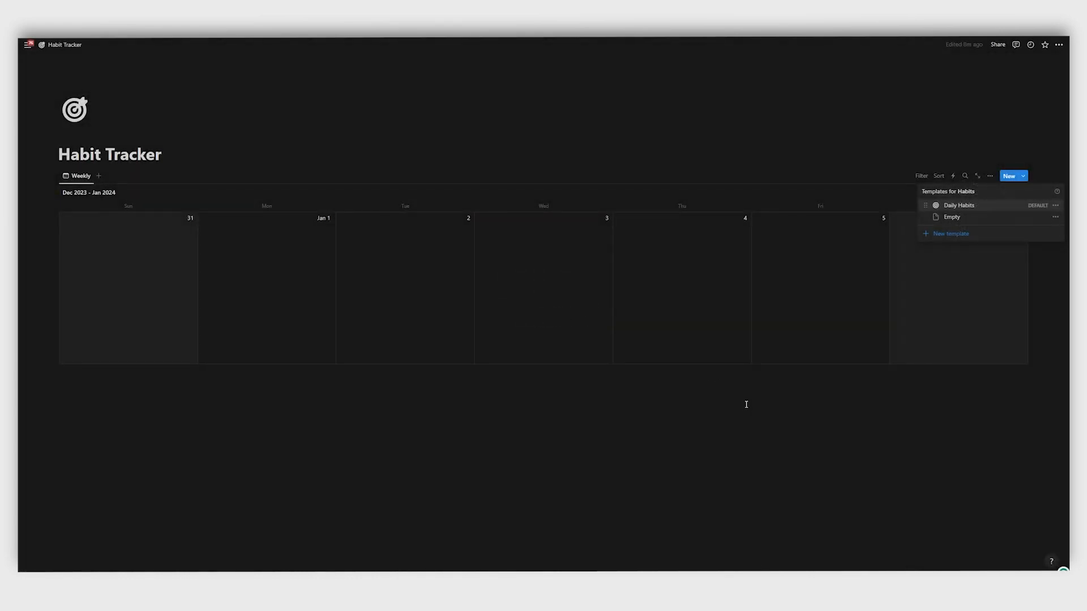
left_click(746, 404)
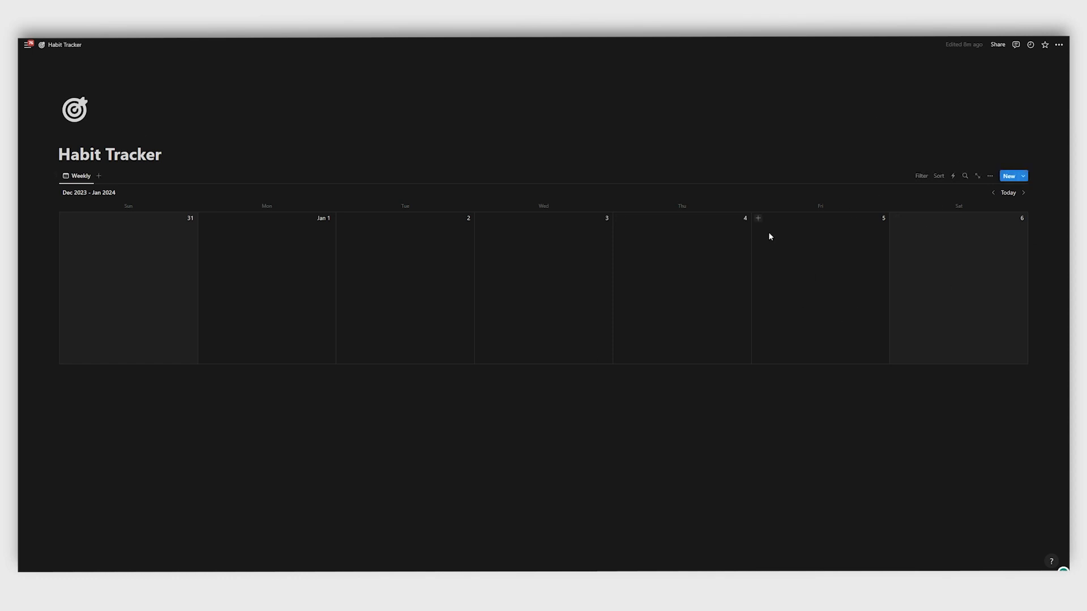
Add a Daily Habits entry on January 3 in the weekly calendar and untick 30 Minute Workout, Journal and Meditate
left_click(352, 461)
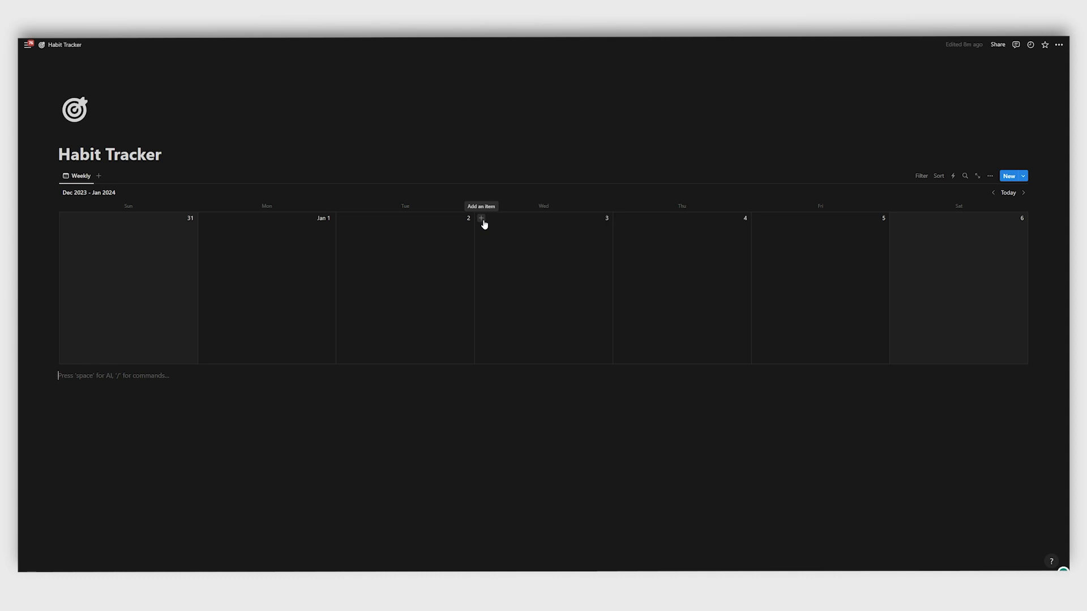
left_click(482, 219)
left_click(472, 223)
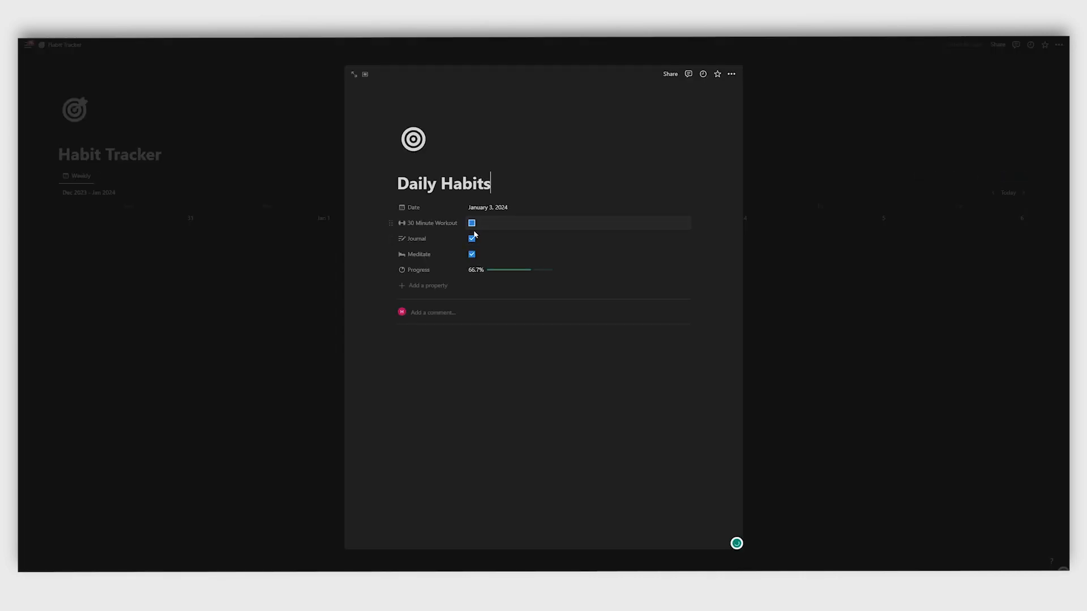
left_click(471, 238)
left_click(472, 254)
left_click(746, 390)
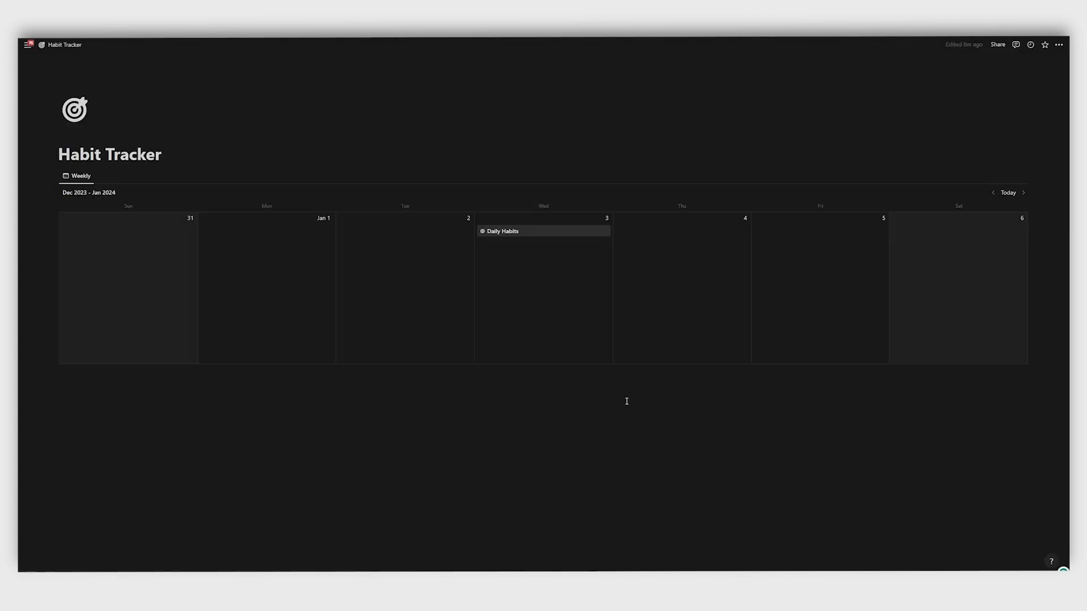
left_click(298, 476)
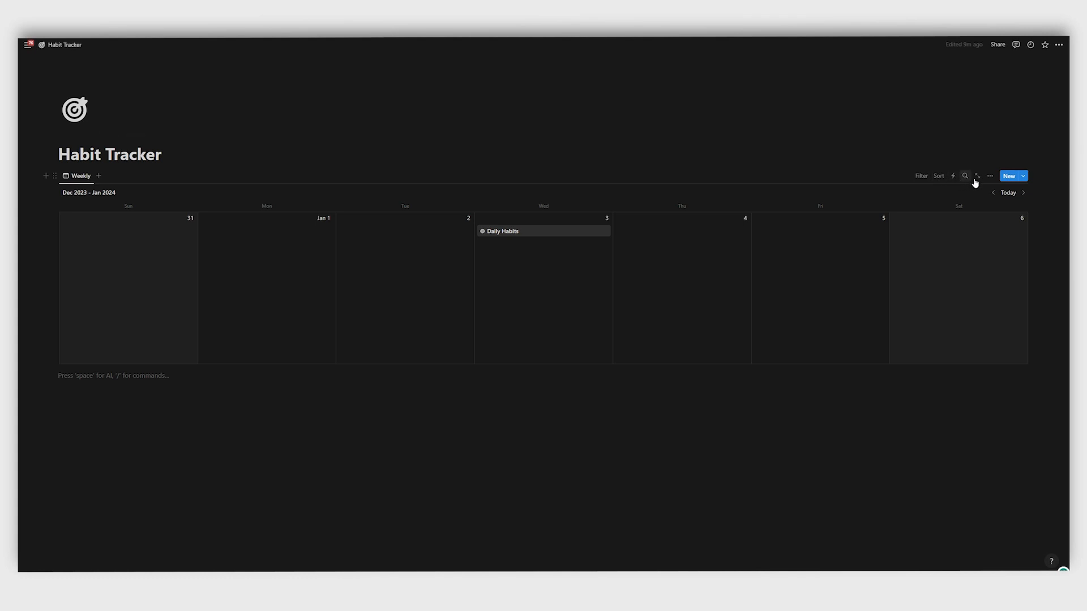
Show the 30 Minute Workout, Journal, Meditate and Progress properties on the Weekly view's calendar cards
left_click(990, 176)
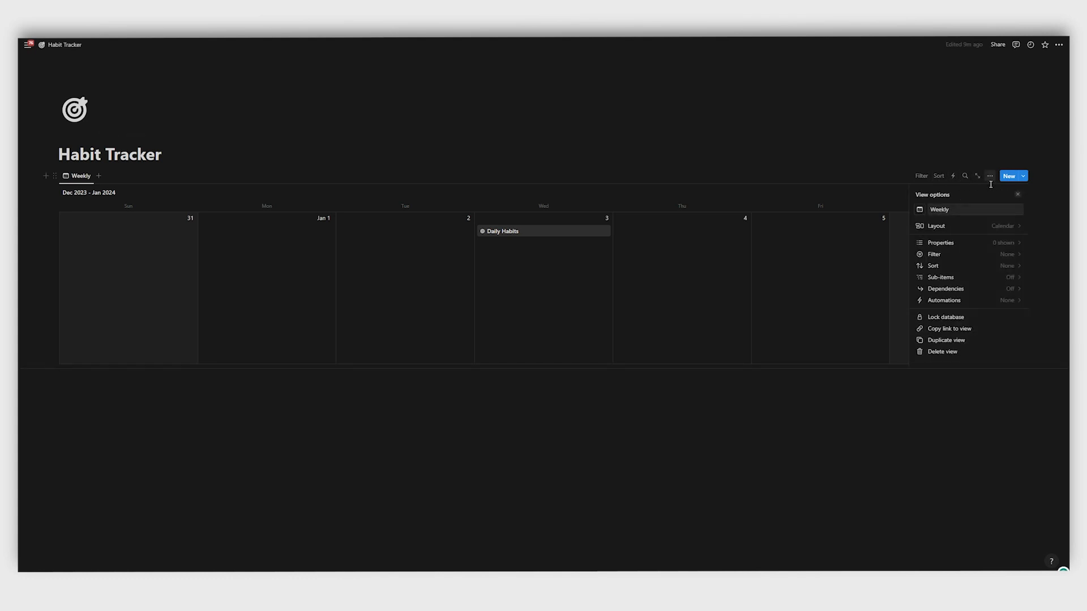
left_click(1008, 247)
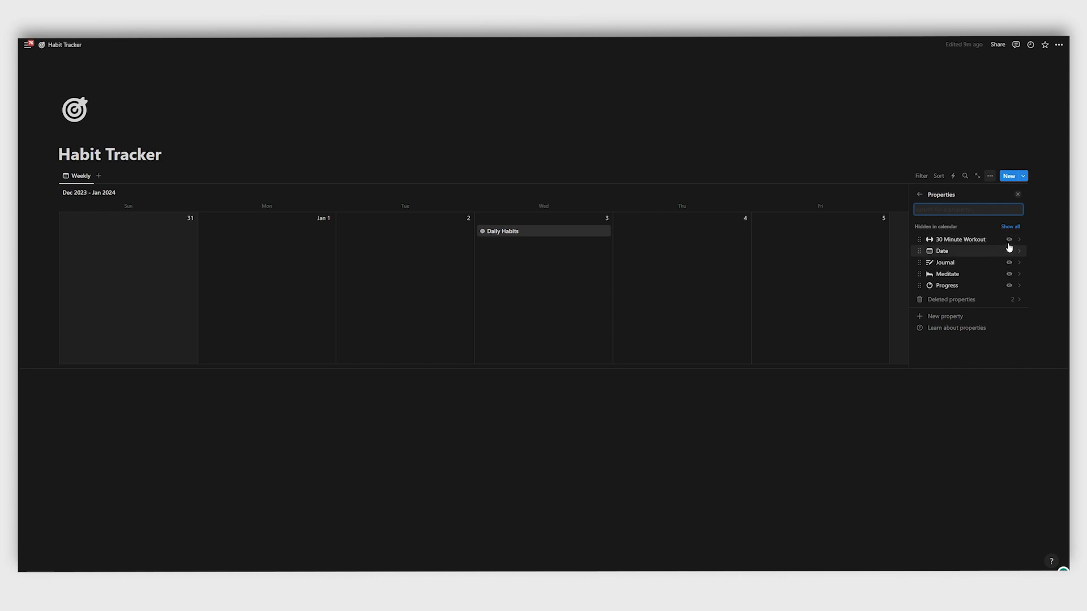
left_click_drag(919, 252, 920, 249)
left_click(1009, 239)
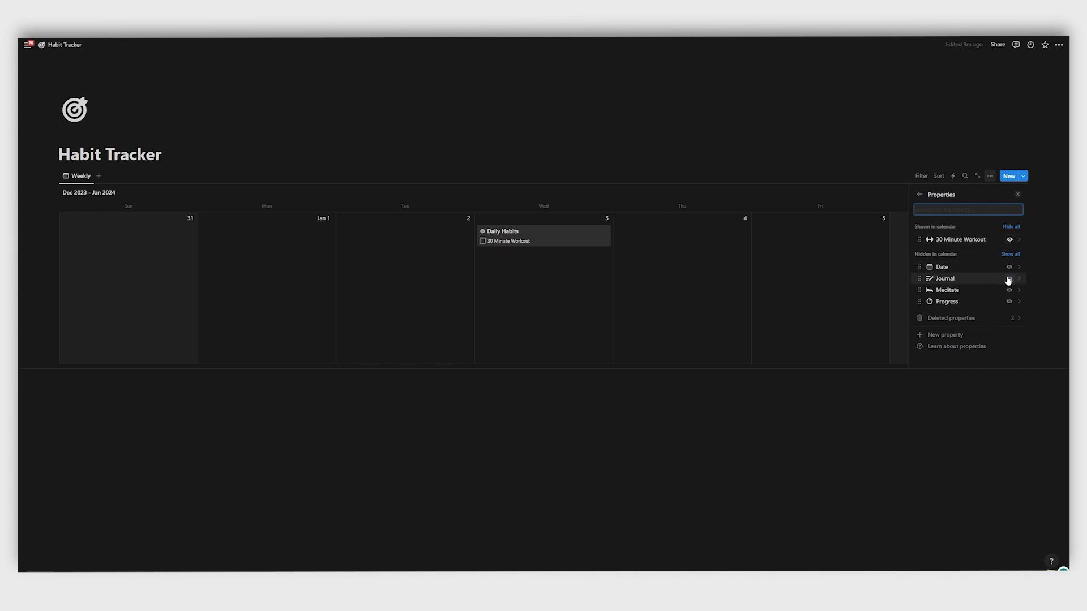
left_click(1009, 278)
left_click(1008, 291)
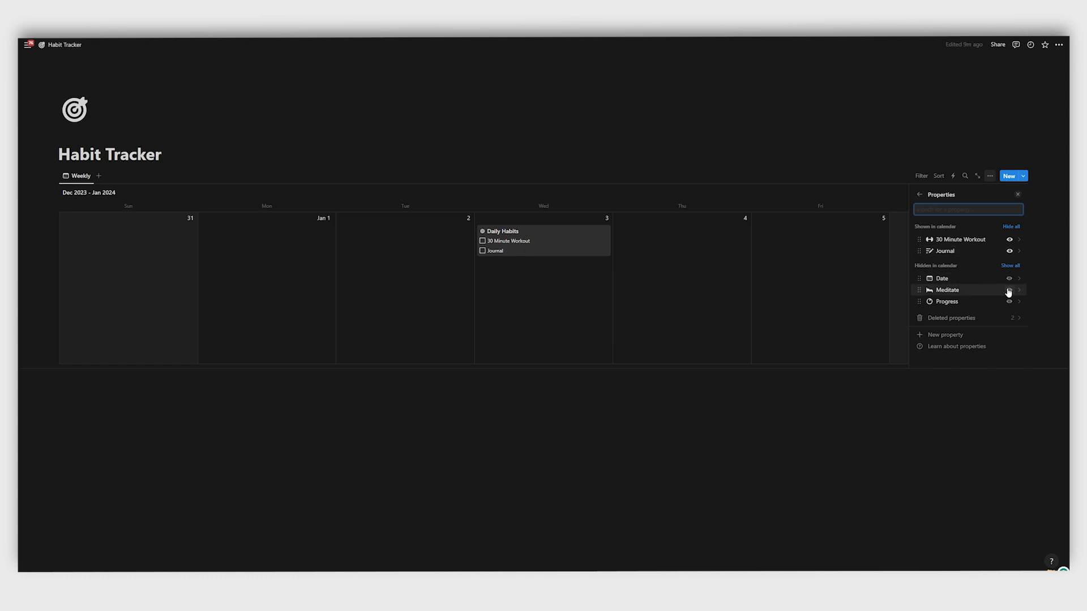
left_click(1009, 301)
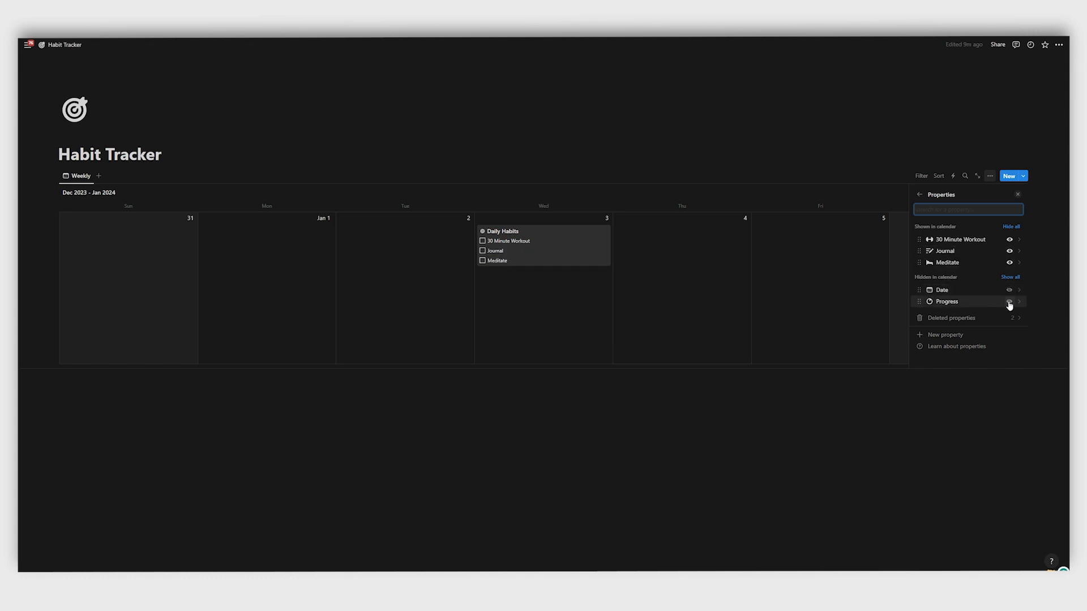
left_click(758, 411)
Test the January 3 card's progress by ticking and unticking 30 Minute Workout, Journal and Meditate one at a time
left_click(483, 241)
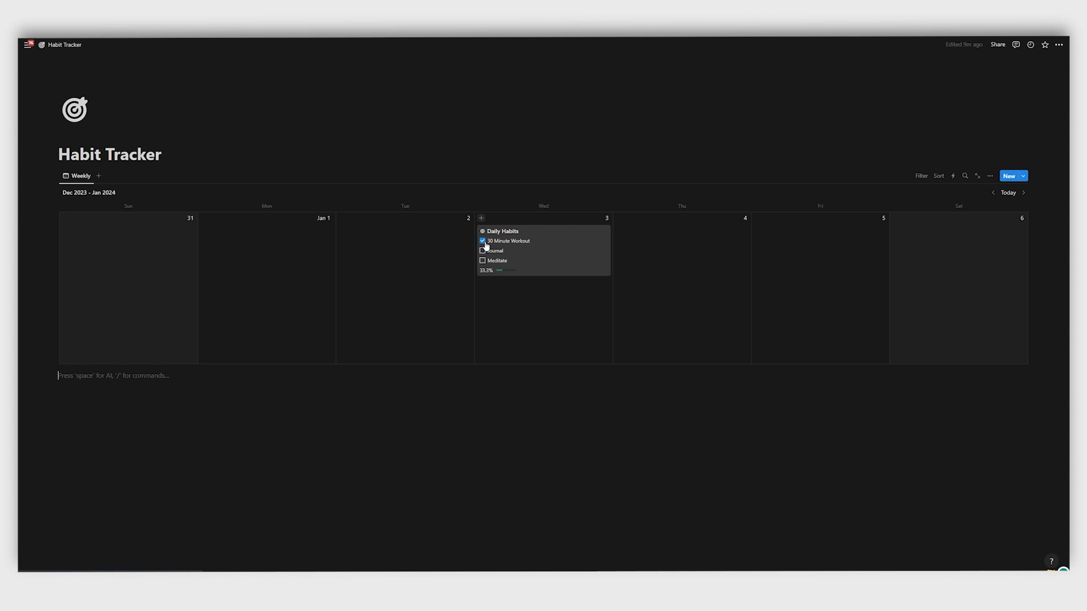
left_click(482, 241)
left_click(482, 250)
left_click(482, 251)
left_click(483, 260)
left_click(483, 260)
Insert a button block between the Habit Tracker title and the Weekly calendar
left_click(220, 156)
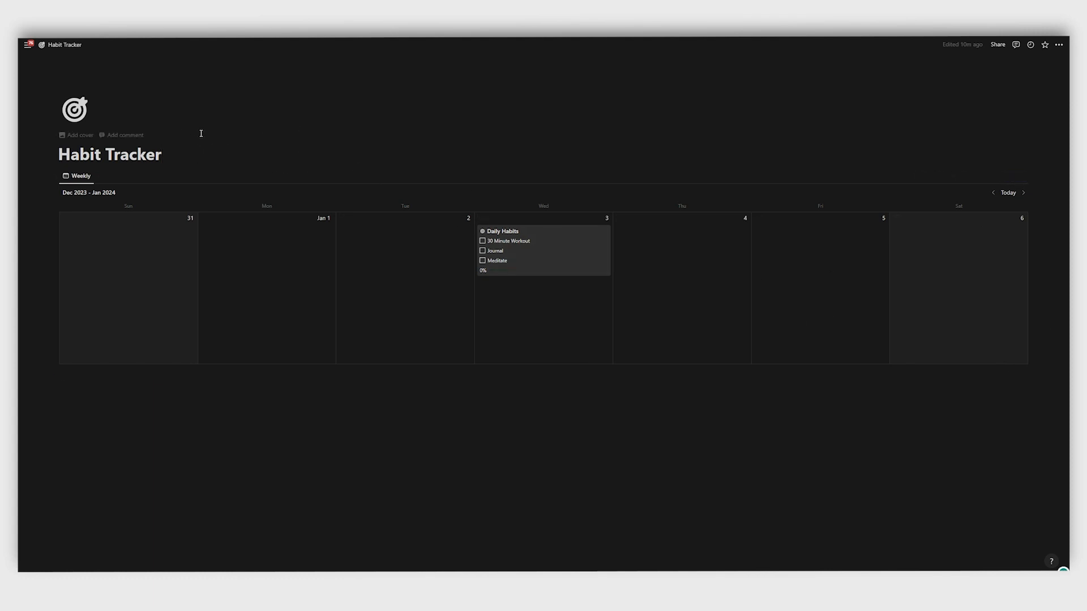
key("Return")
type("/")
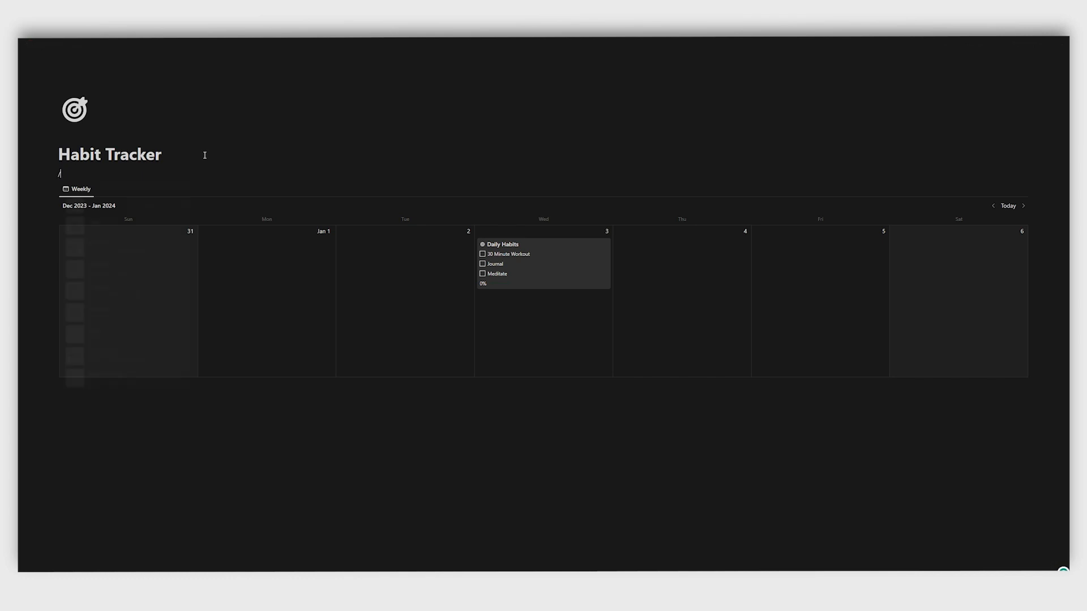
type("butt")
mouse_move(168, 209)
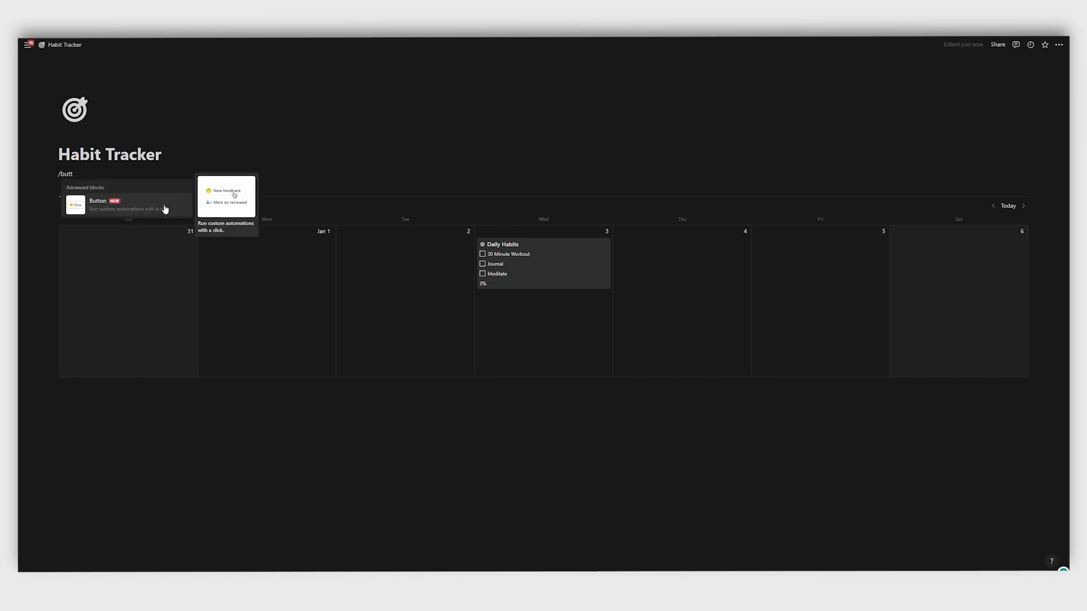
left_click(164, 210)
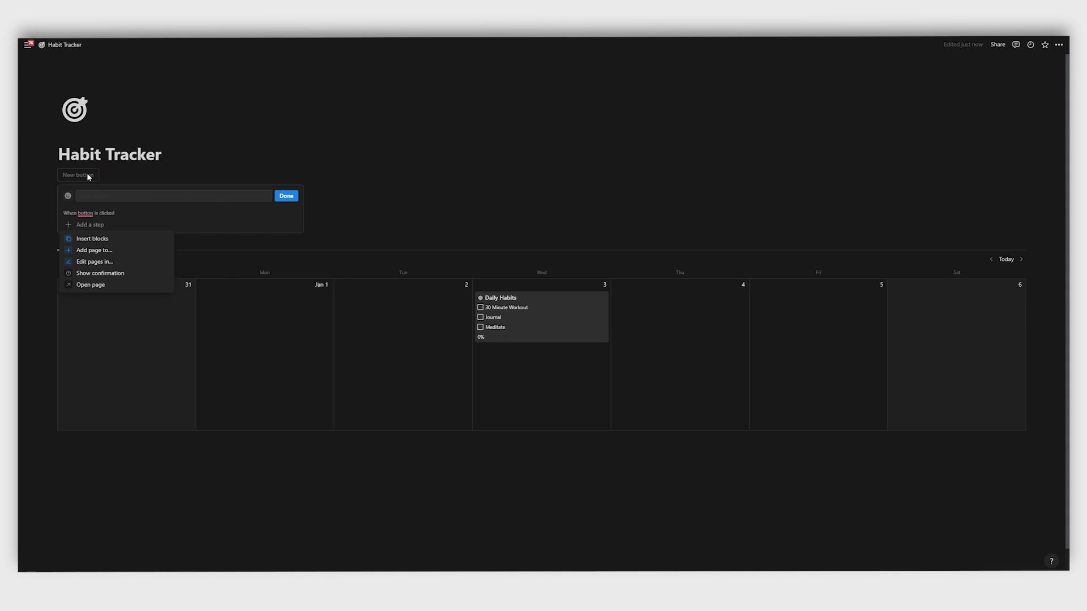
left_click(103, 240)
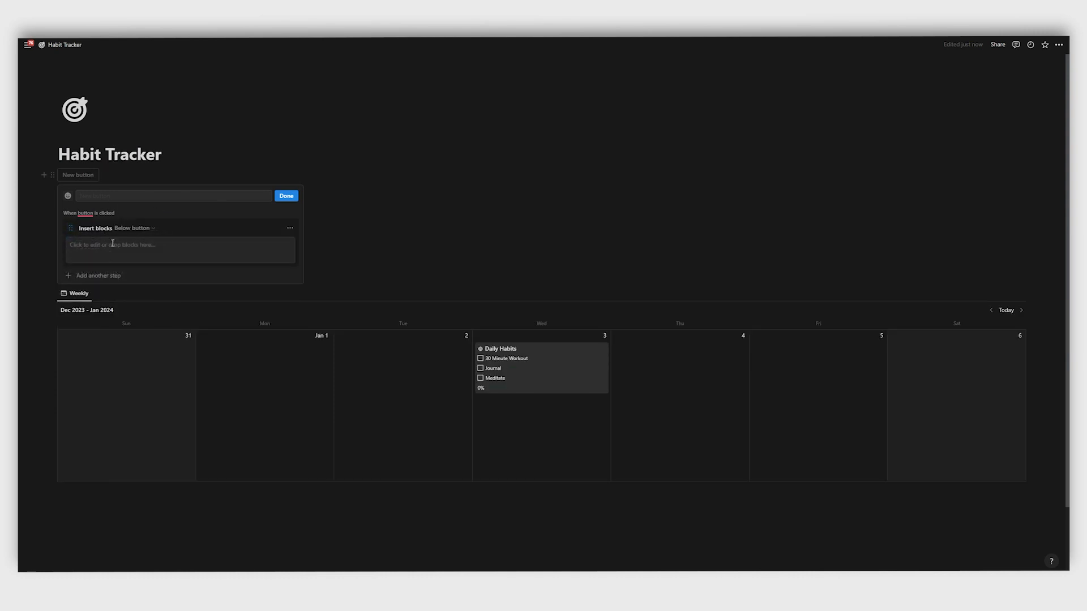
left_click(96, 243)
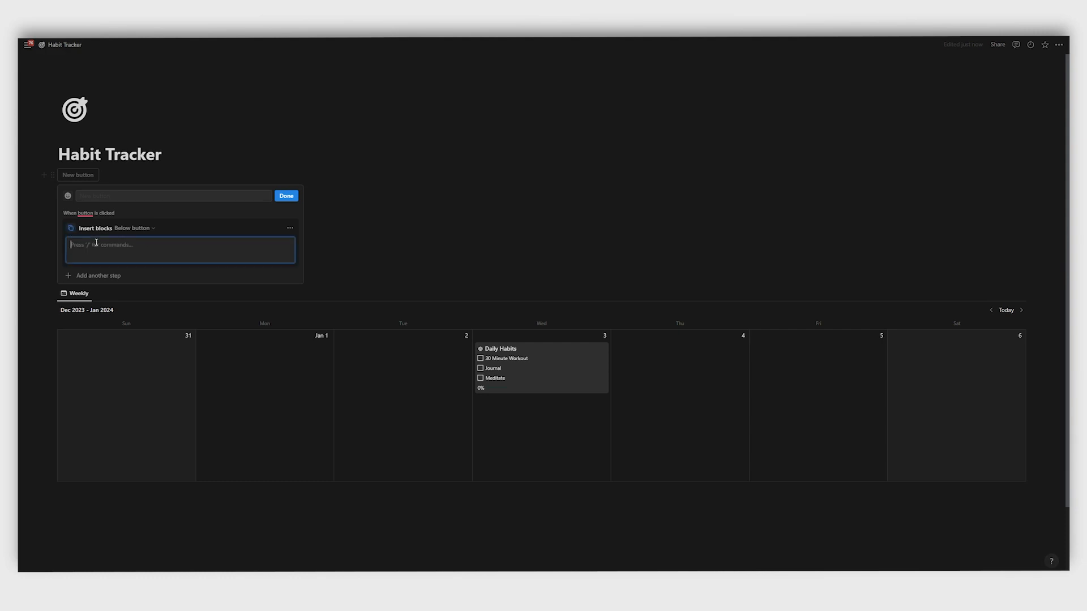
type("30 M")
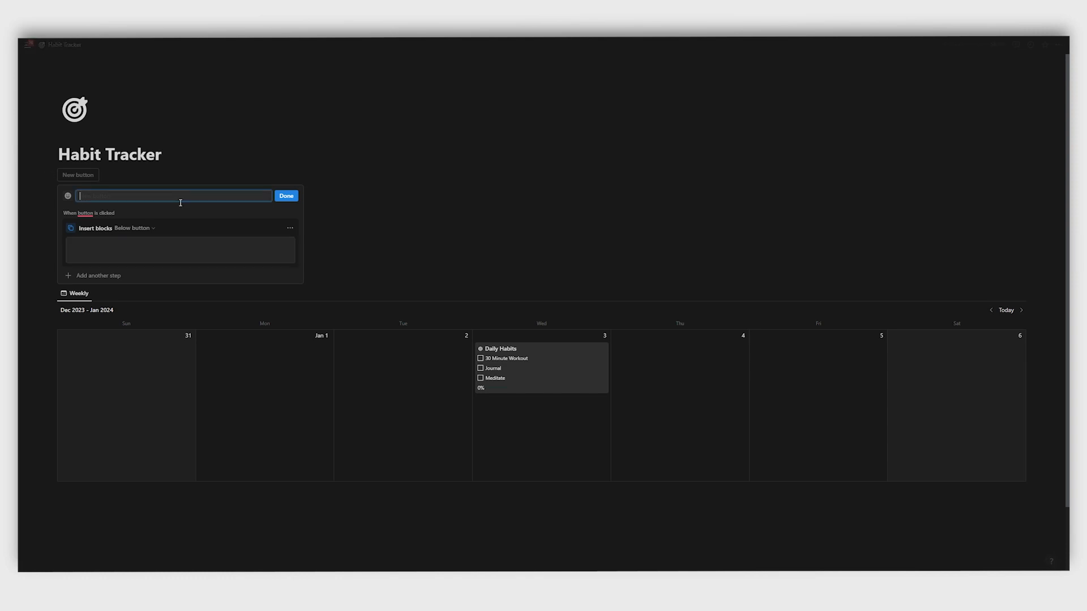
Name the new button 30 Minute Workout and give it the white dumbbell icon
type("30 Minute Workout")
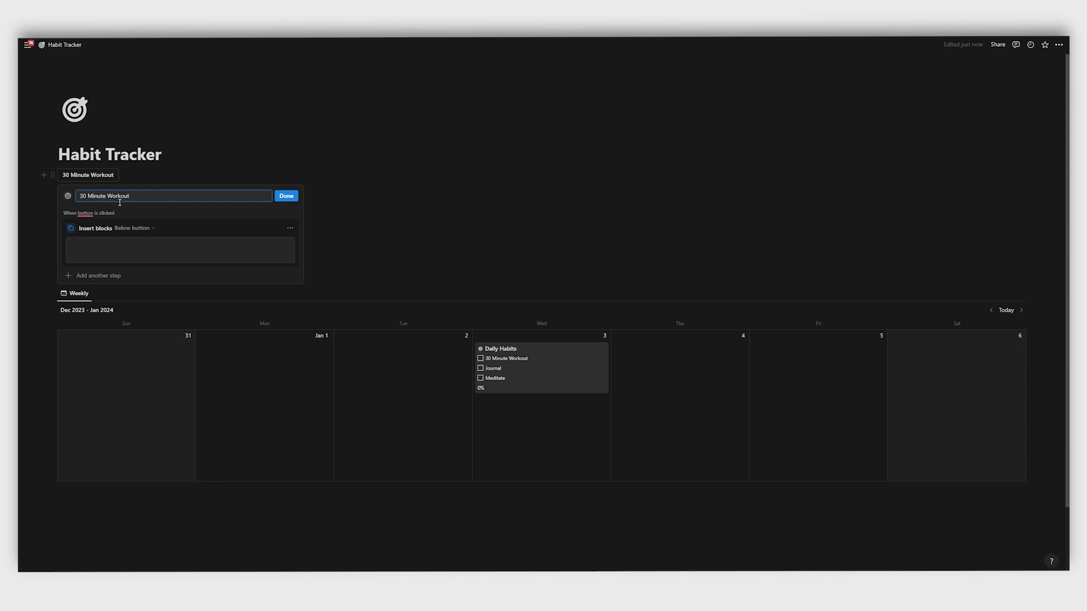
left_click(68, 196)
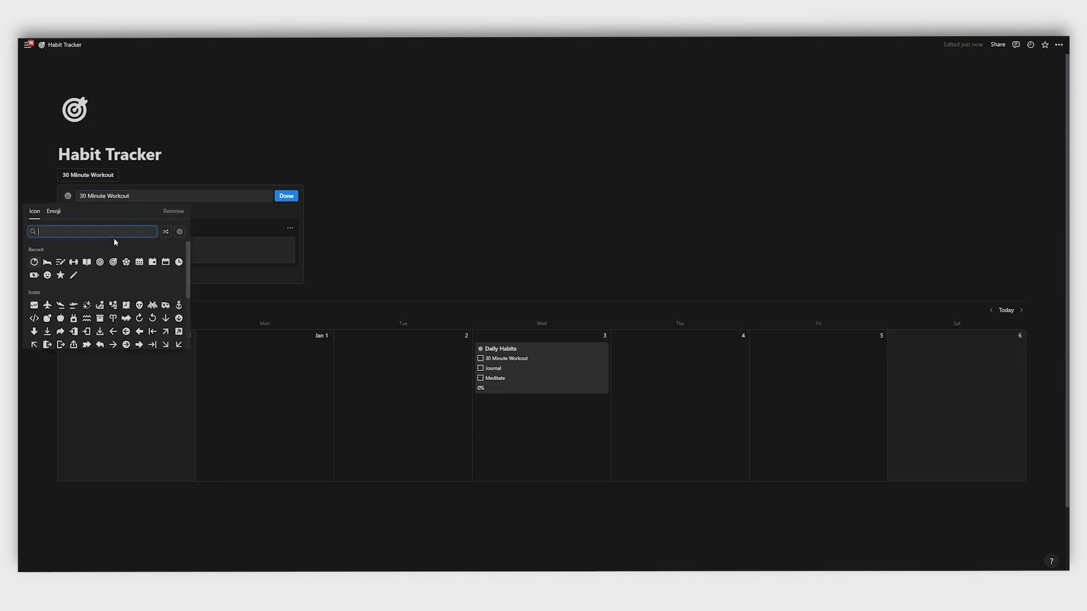
type("workou")
mouse_move(36, 239)
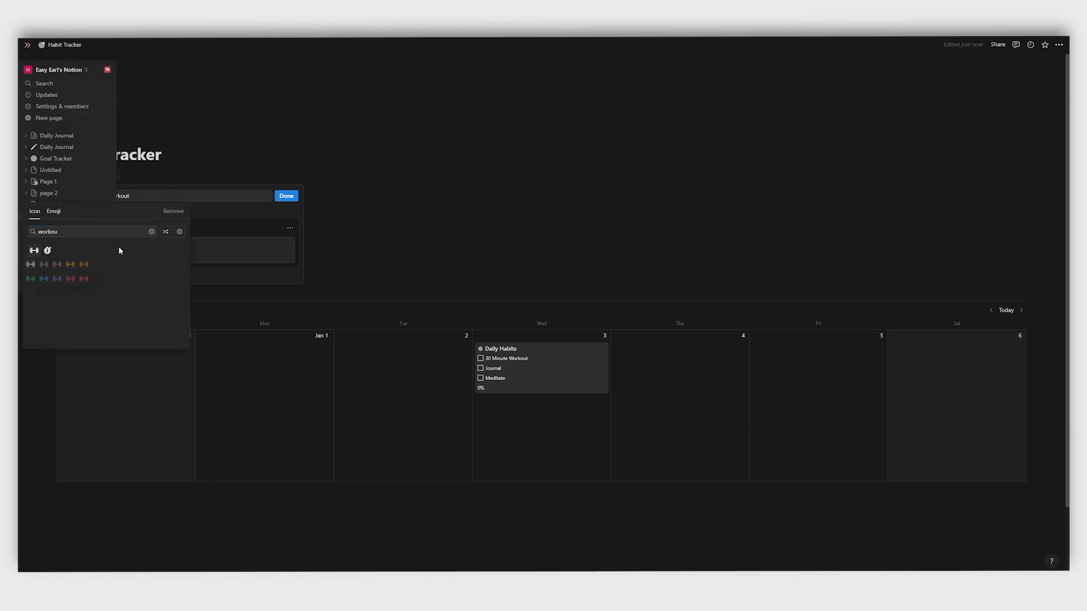
left_click(31, 265)
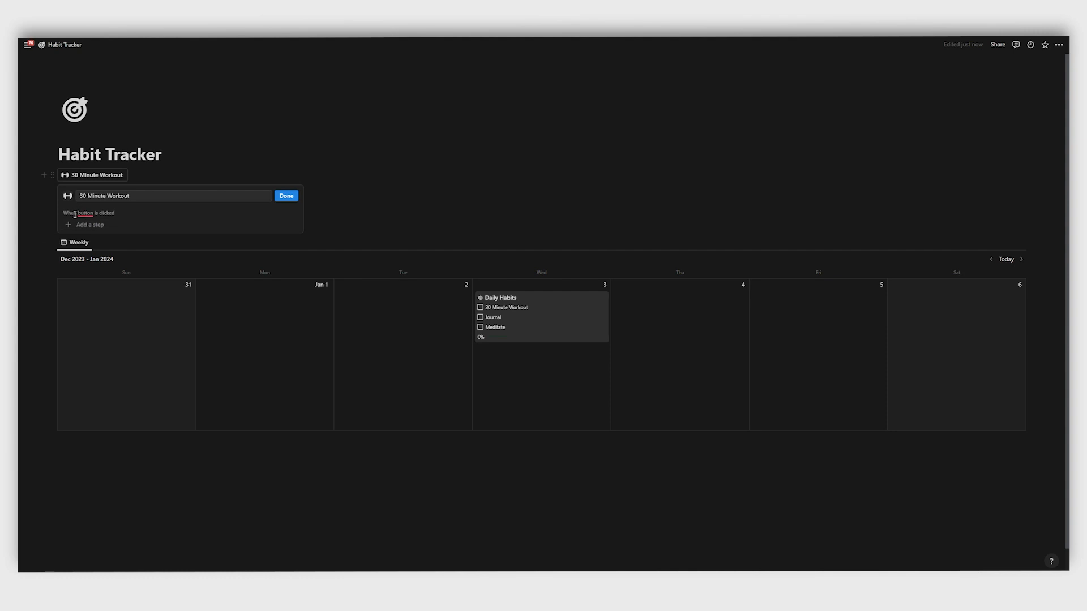
left_click(104, 230)
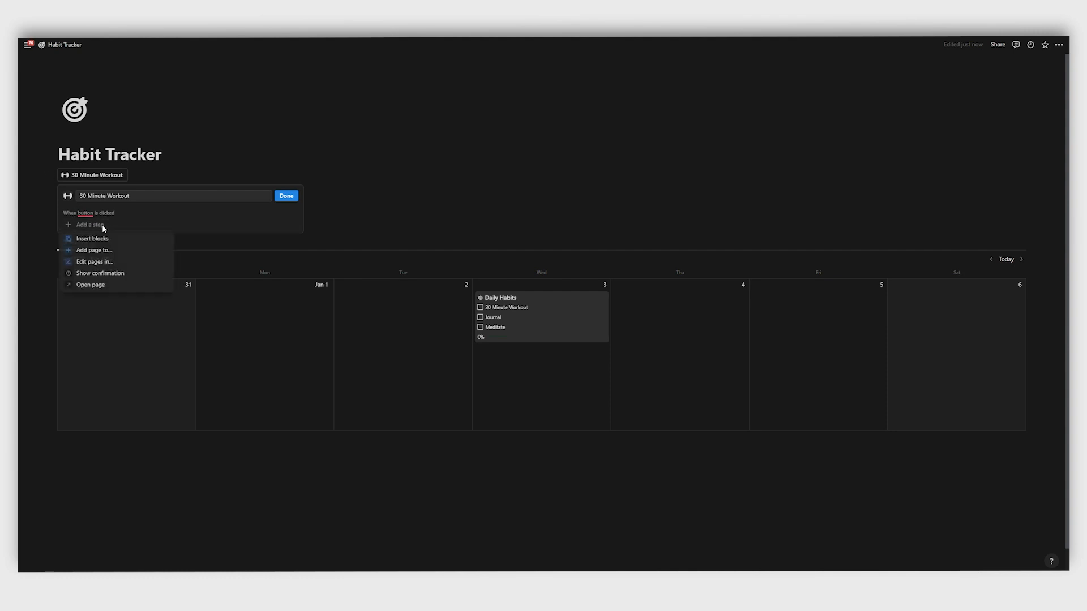
left_click(102, 256)
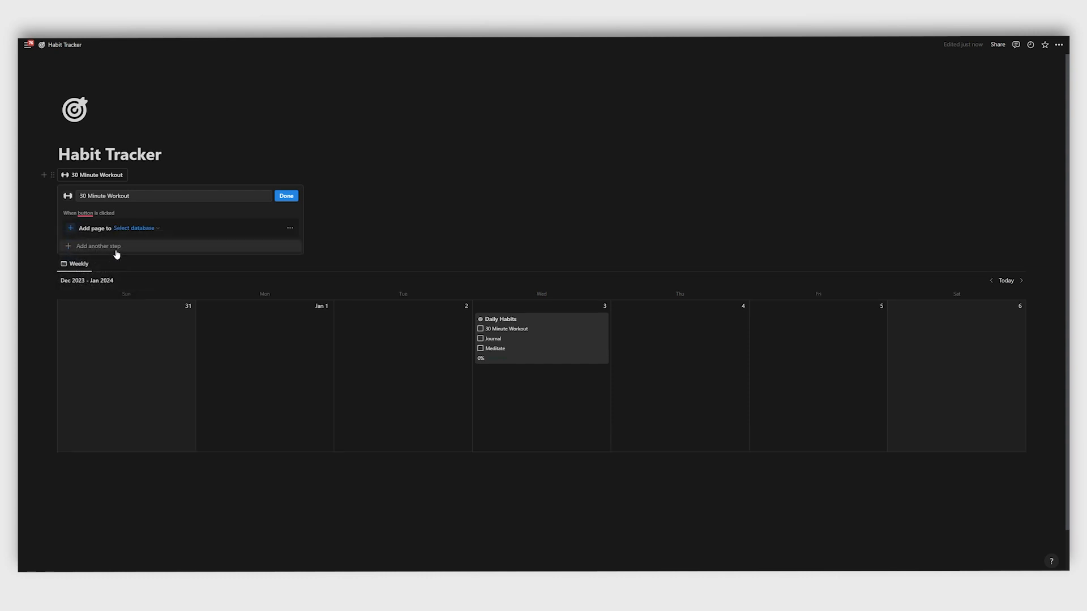
left_click(151, 230)
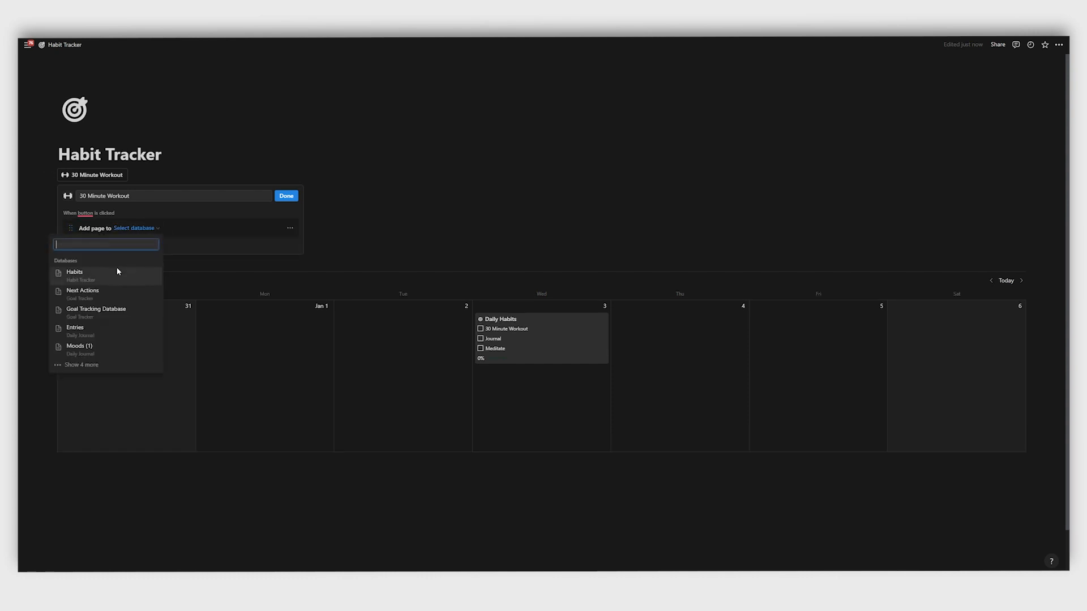
left_click(106, 283)
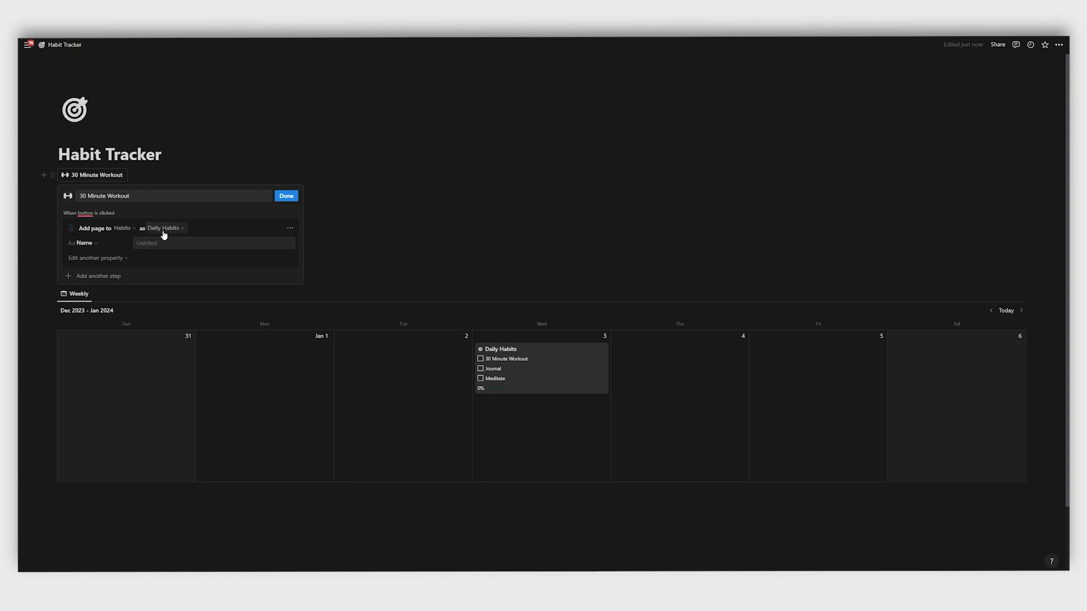
left_click(290, 228)
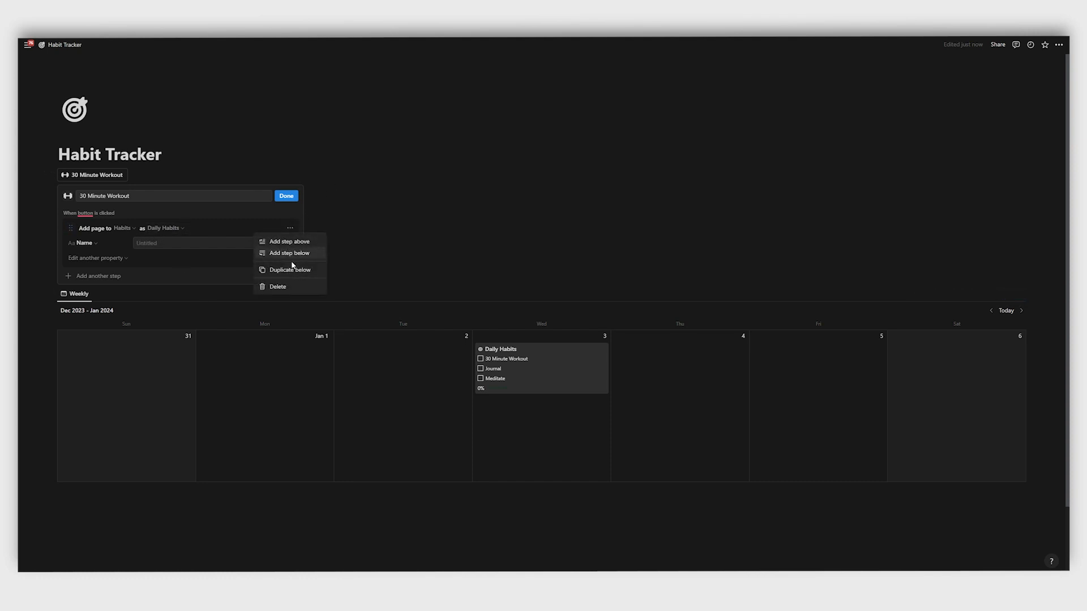
left_click(278, 286)
Add an action to the 30 Minute Workout button that edits pages in the Habits database
left_click(94, 225)
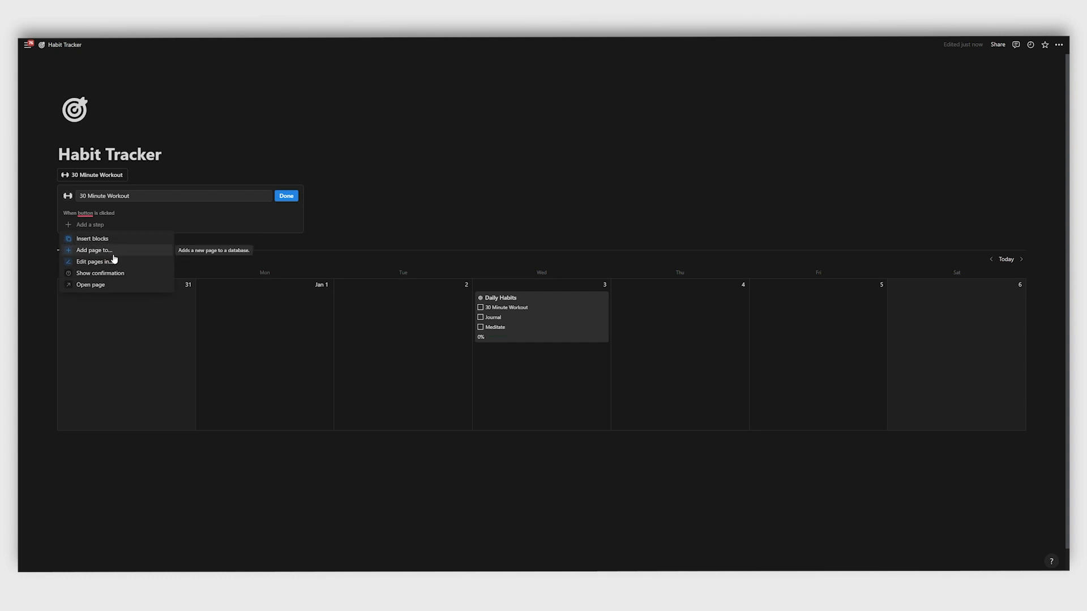
left_click(114, 259)
left_click(148, 229)
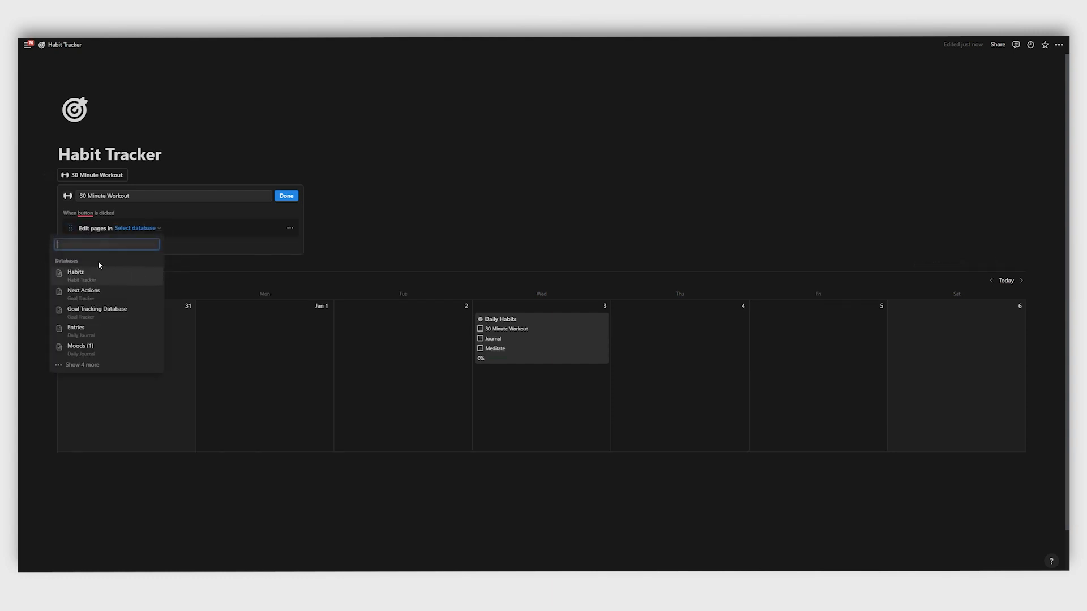
left_click(84, 277)
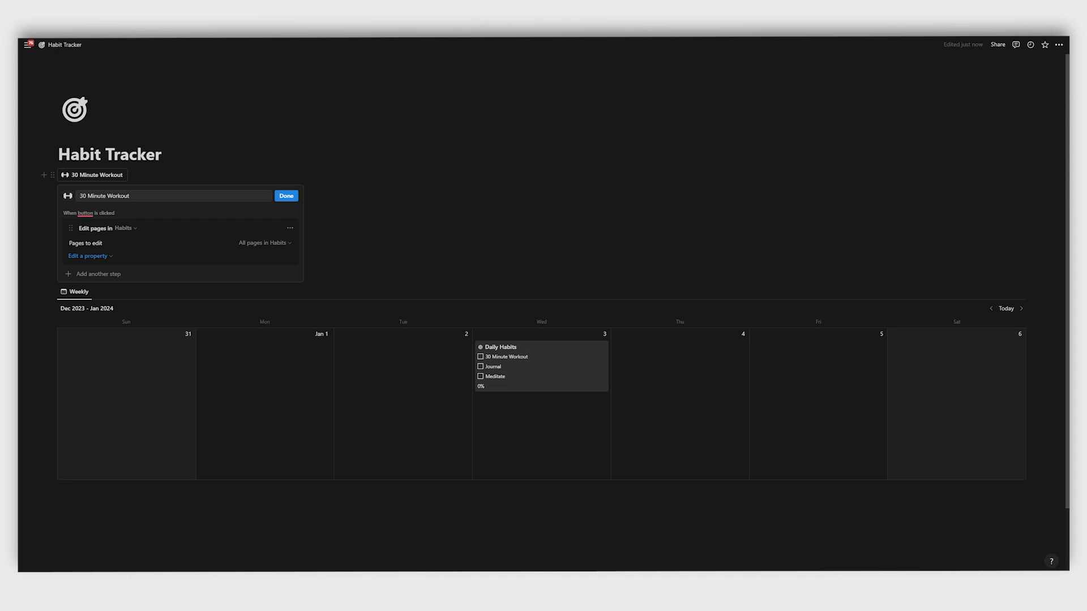
Filter the button's pages to edit to those whose Date start date is Today
left_click(264, 244)
left_click(141, 258)
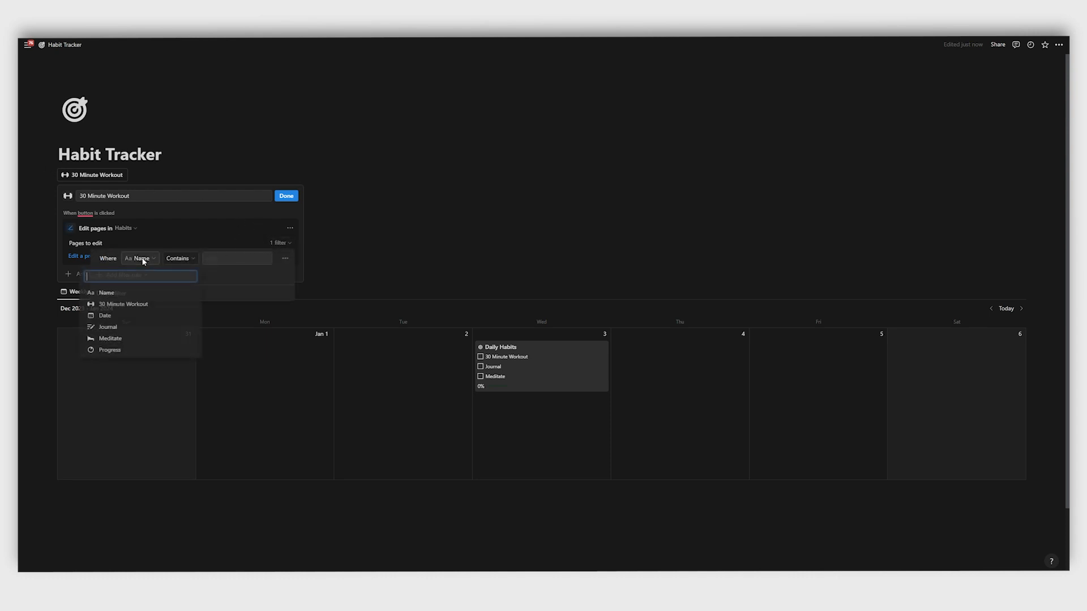
left_click(108, 316)
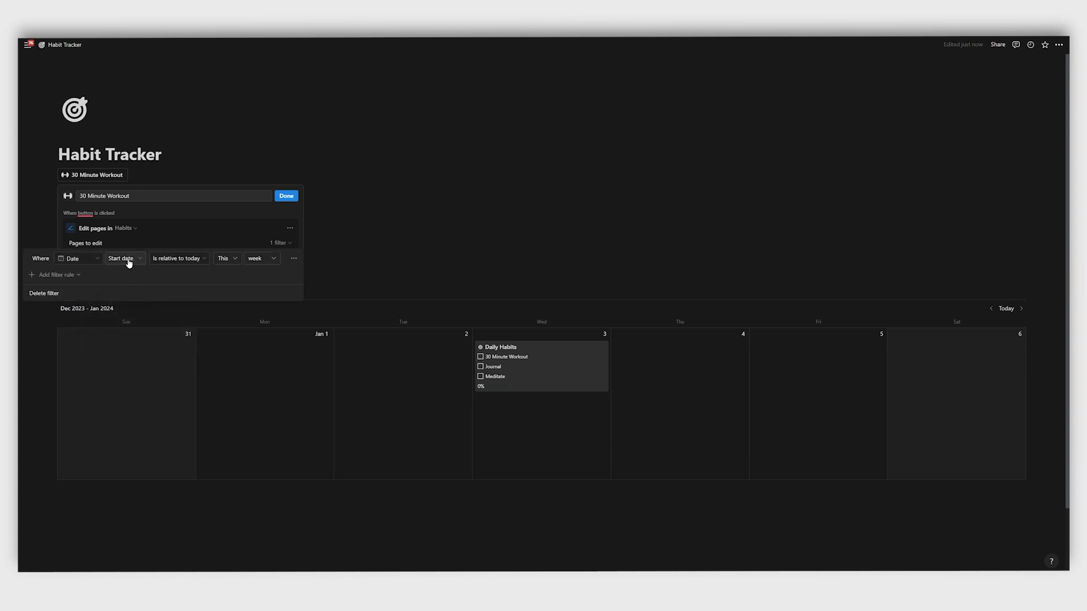
left_click(173, 258)
left_click(163, 278)
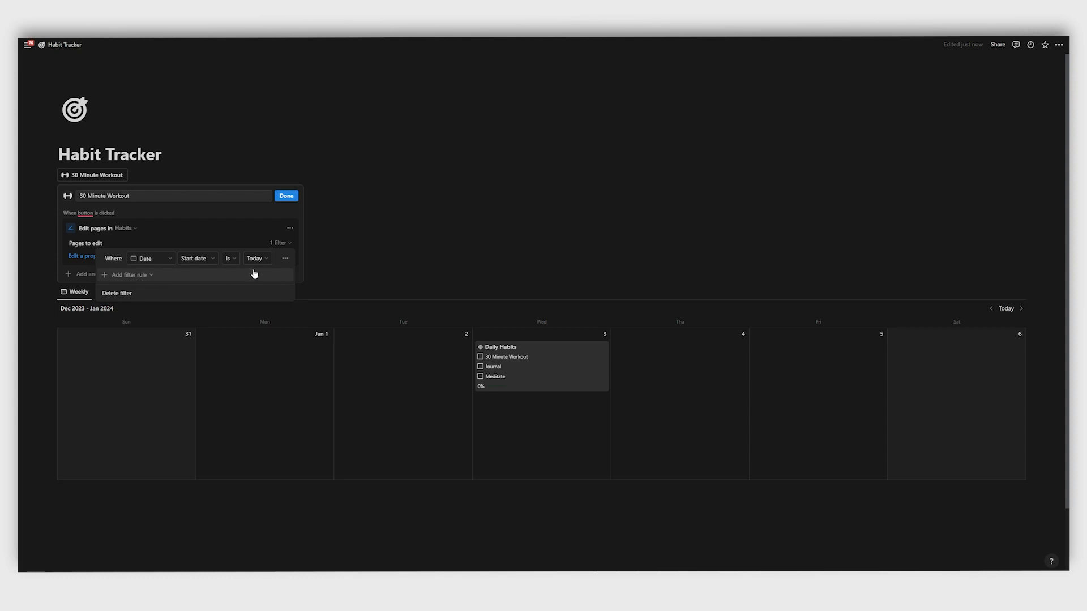
left_click(131, 244)
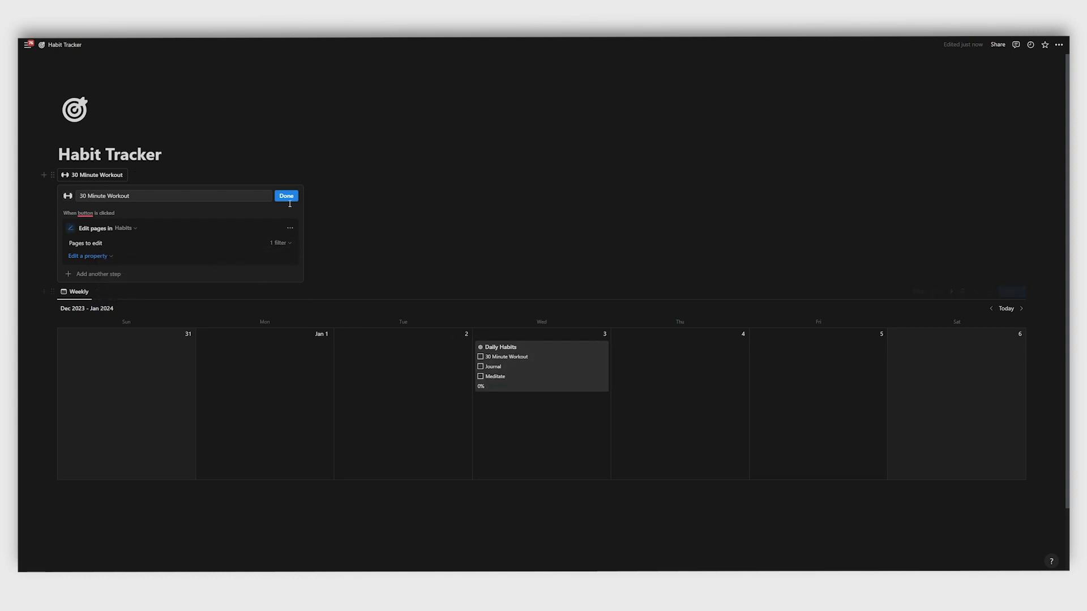
Make the button set the 30 Minute Workout property to Checked, and finish its setup
left_click(107, 258)
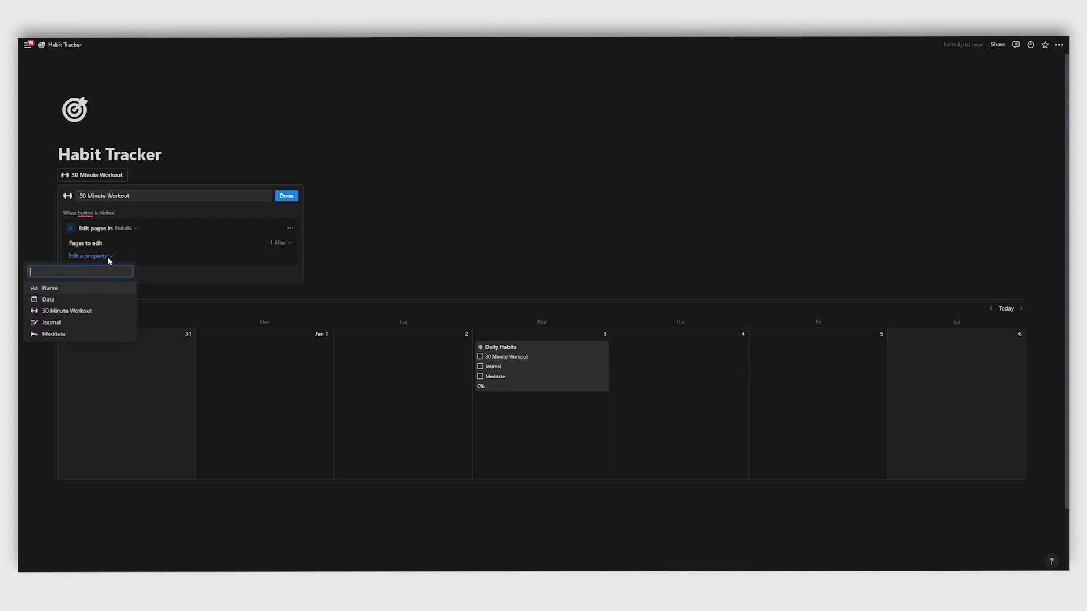
left_click(85, 310)
left_click(150, 259)
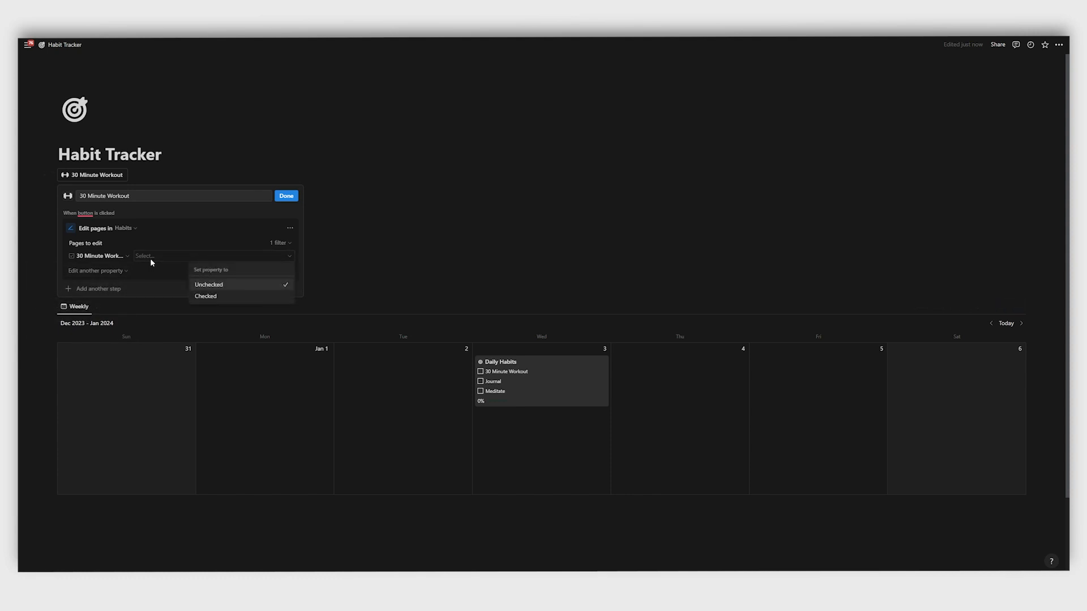
left_click(210, 296)
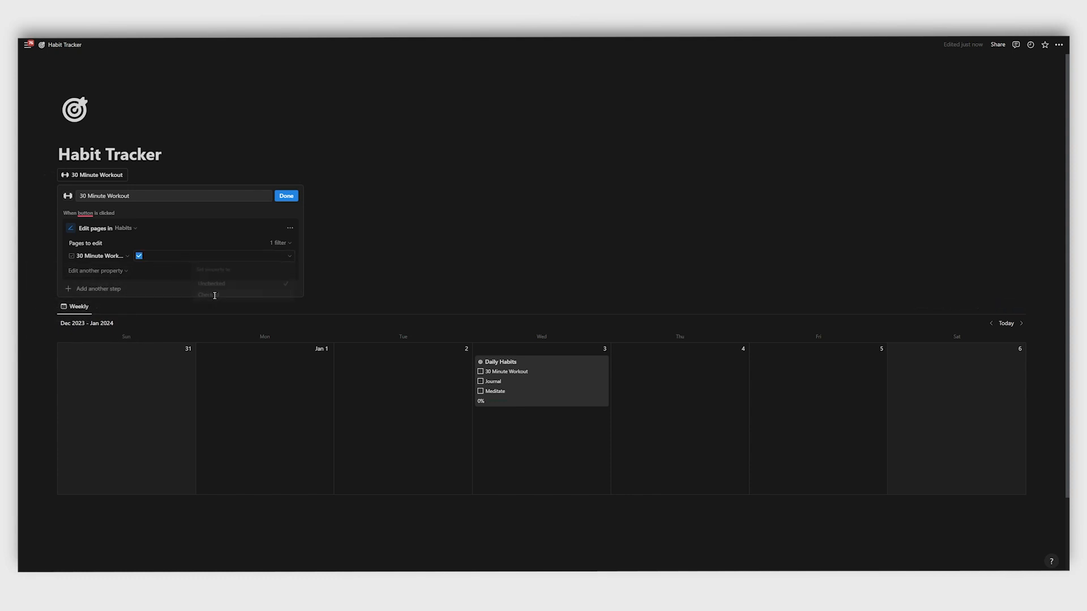
left_click(286, 196)
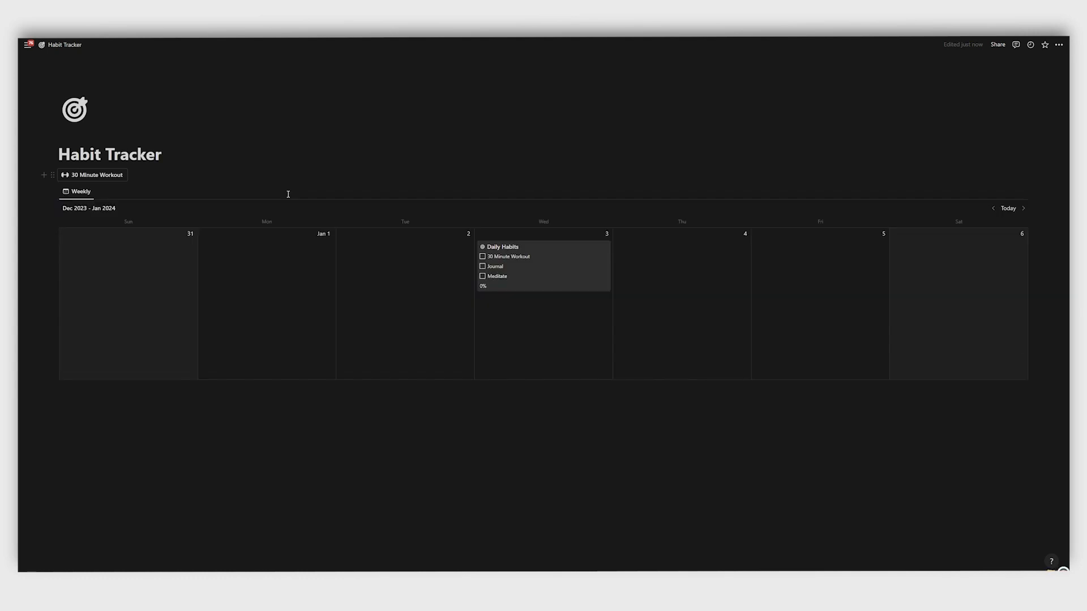
Test the 30 Minute Workout button on today's Daily Habits entry, and duplicate the button
left_click(72, 176)
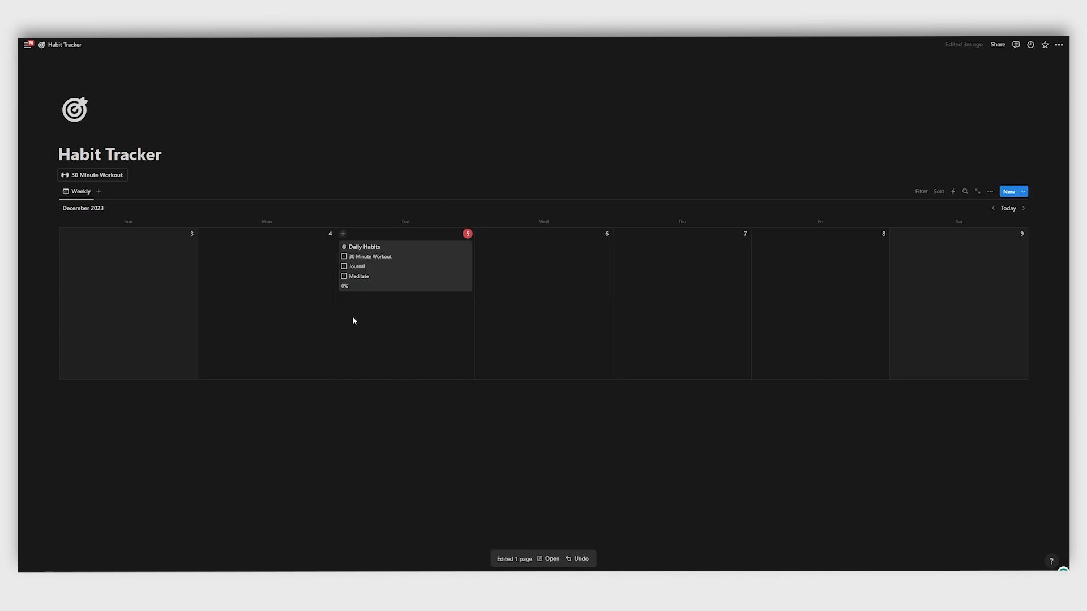
left_click(100, 179)
right_click(99, 177)
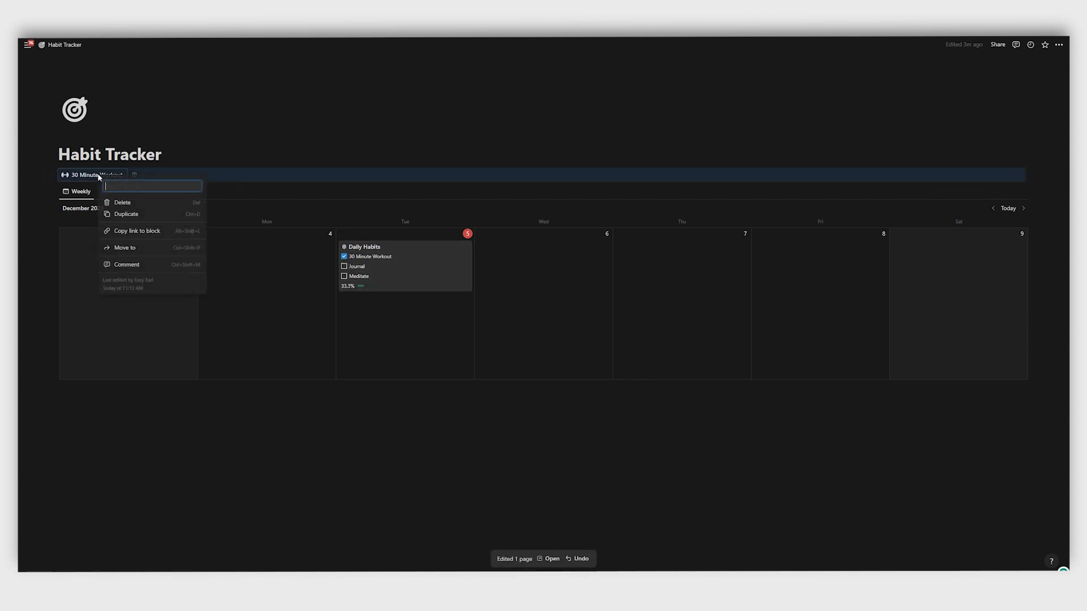
left_click(146, 214)
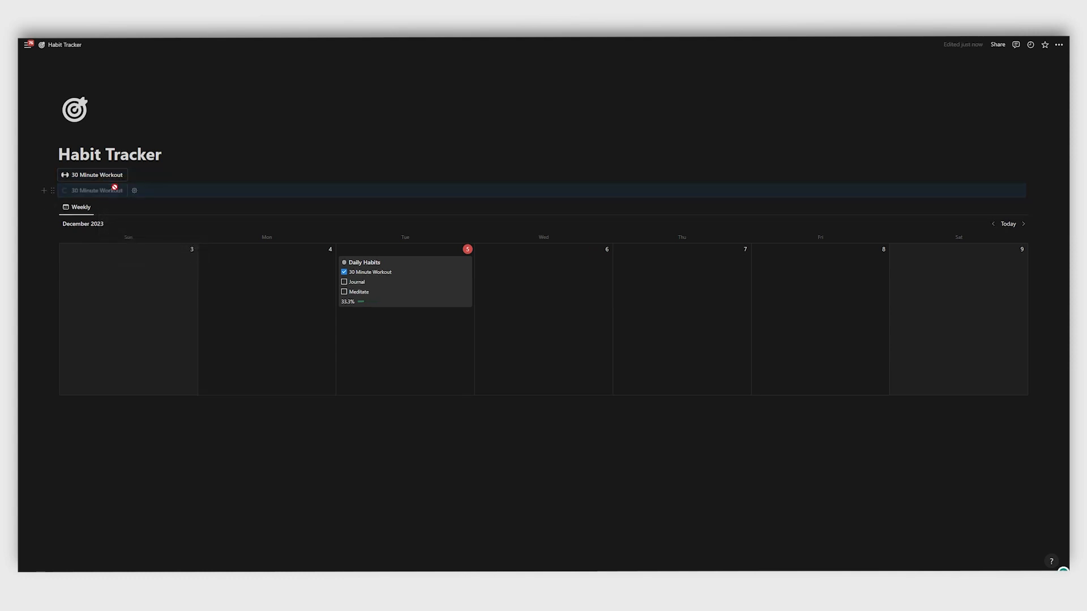
Open the settings of the duplicated 30 Minute Workout button
left_click(114, 191)
right_click(65, 197)
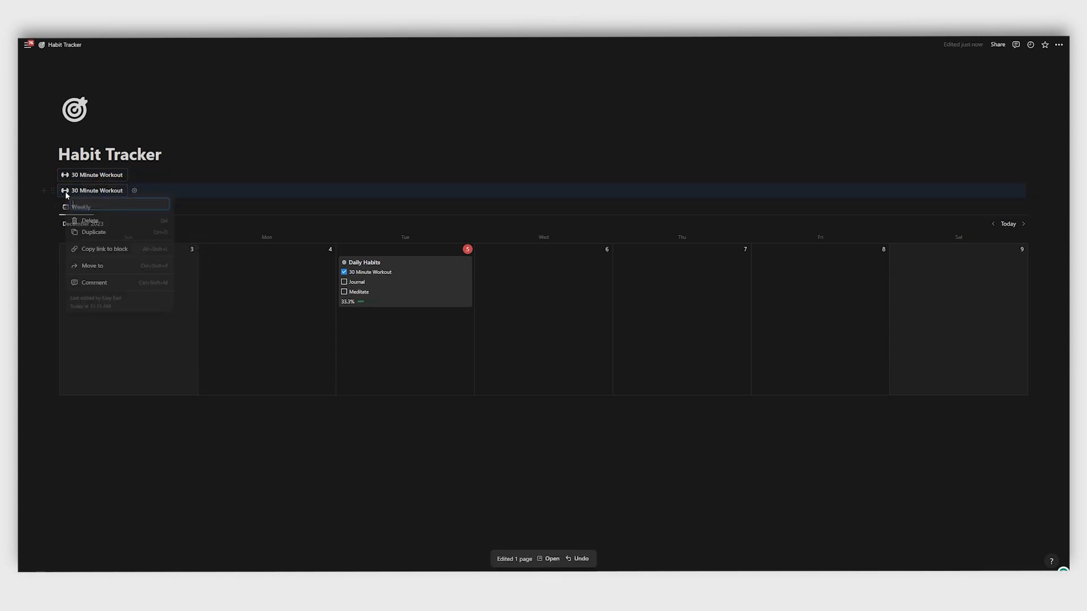
key("Escape")
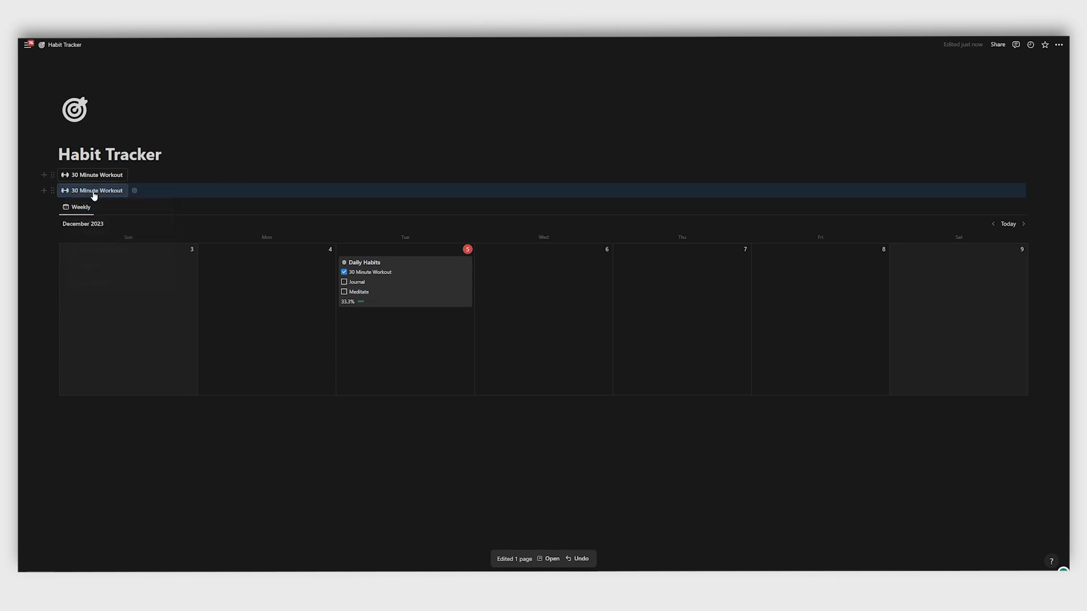
left_click(53, 189)
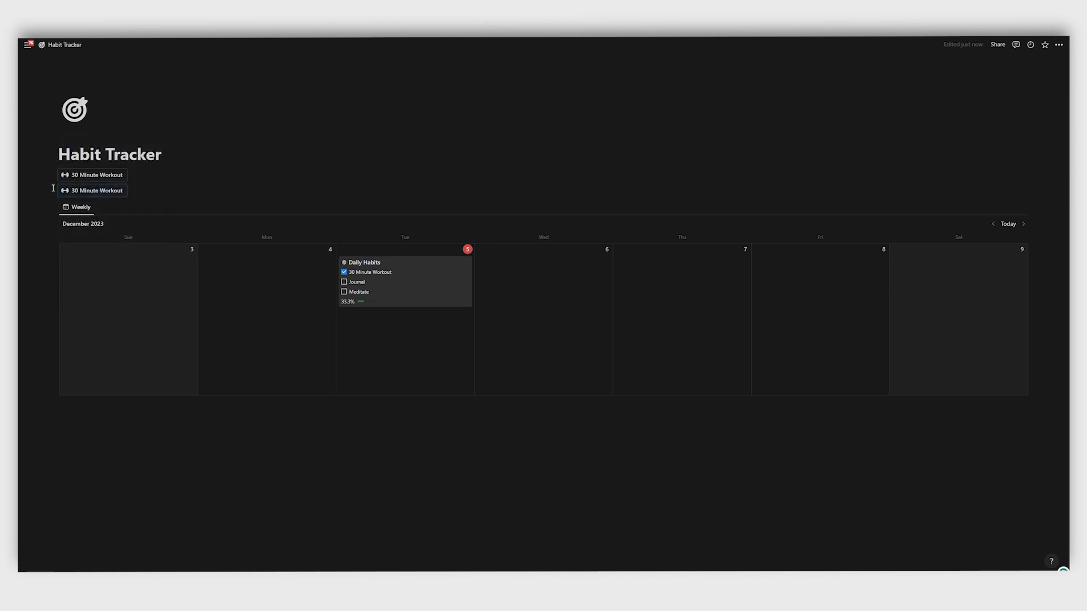
left_click(54, 191)
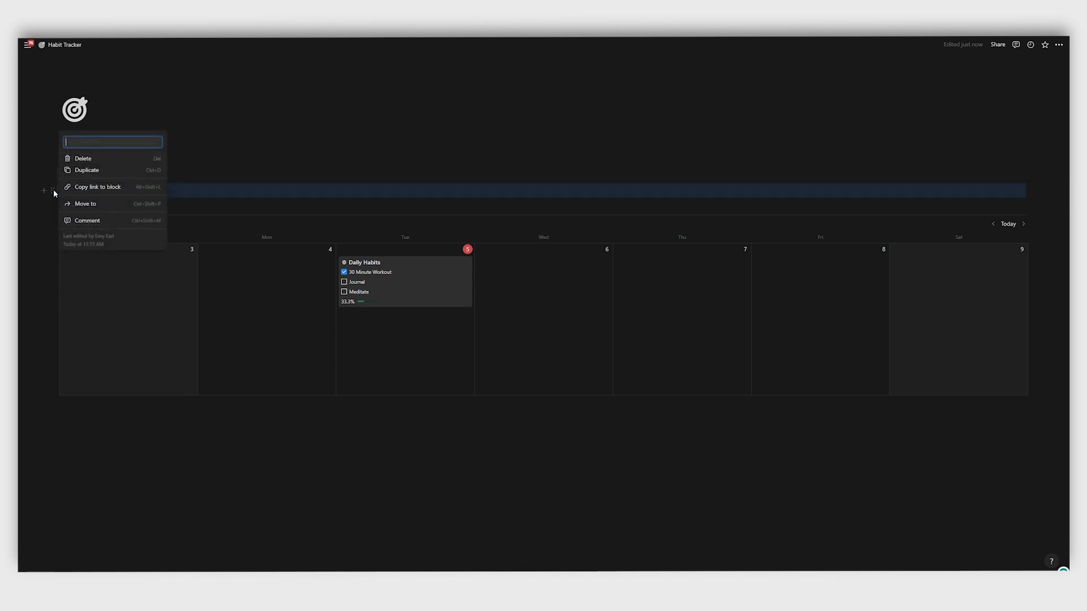
left_click(247, 189)
right_click(172, 194)
left_click(135, 192)
left_click(136, 193)
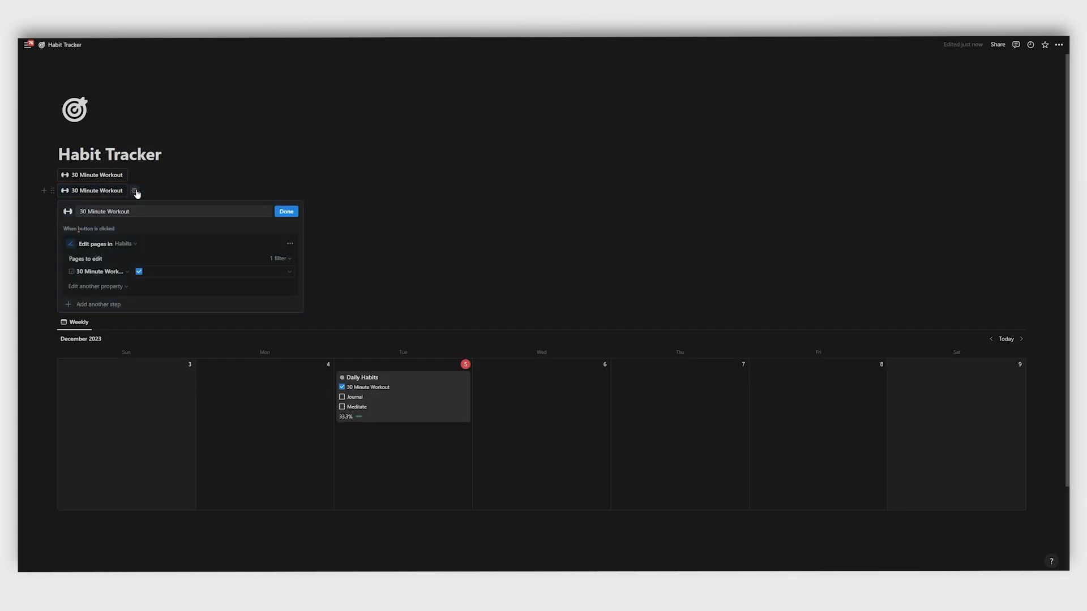
Rename the duplicated button to Journal and give it the pen-with-lines icon, searching the icons for "pen"
left_click_drag(136, 213, 56, 209)
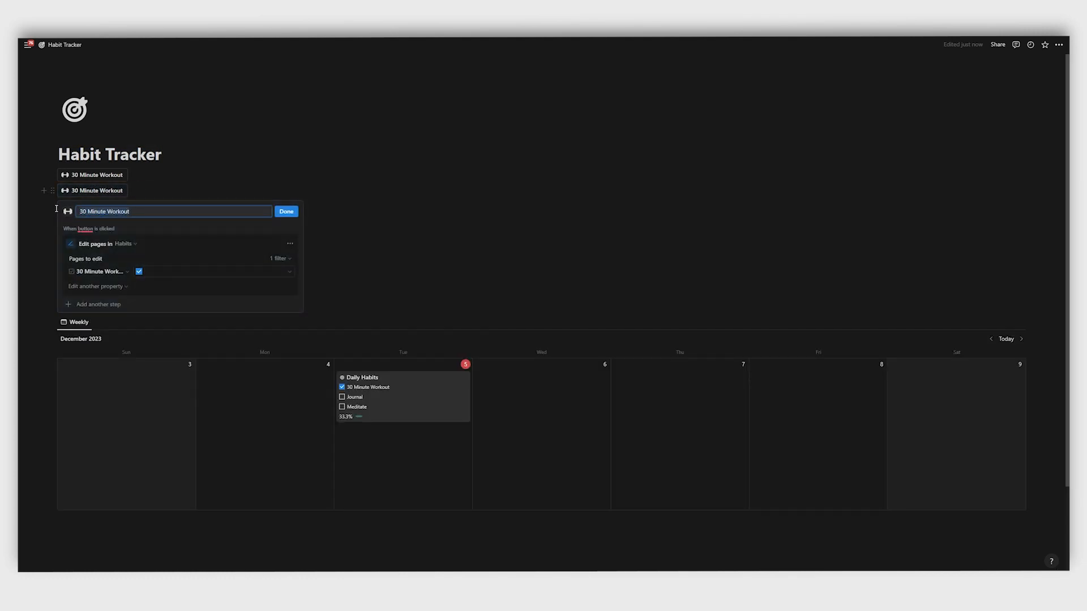
type("Jour")
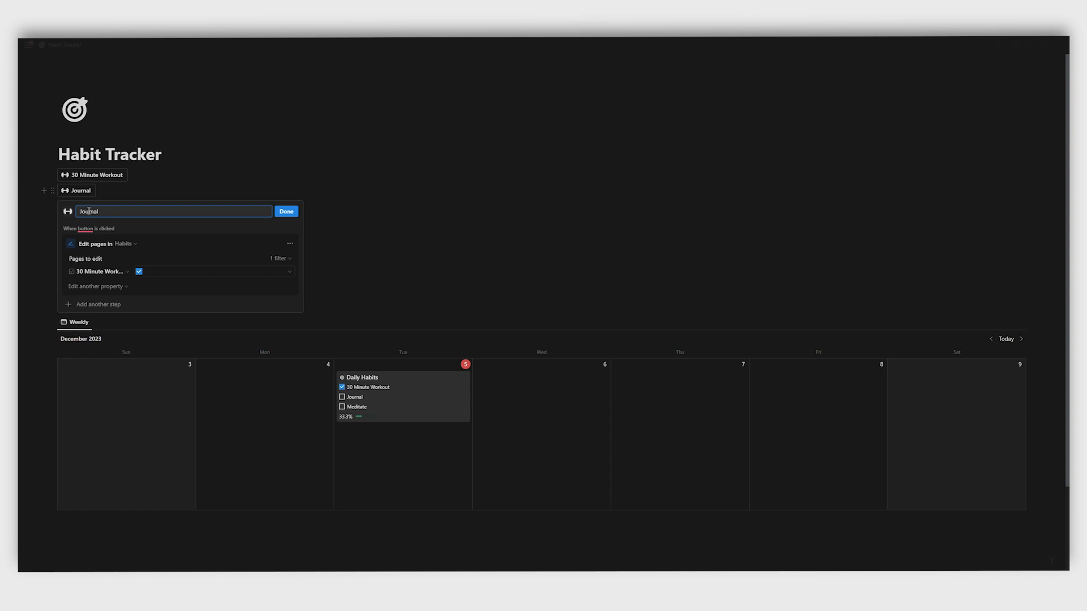
type("nal")
left_click(67, 211)
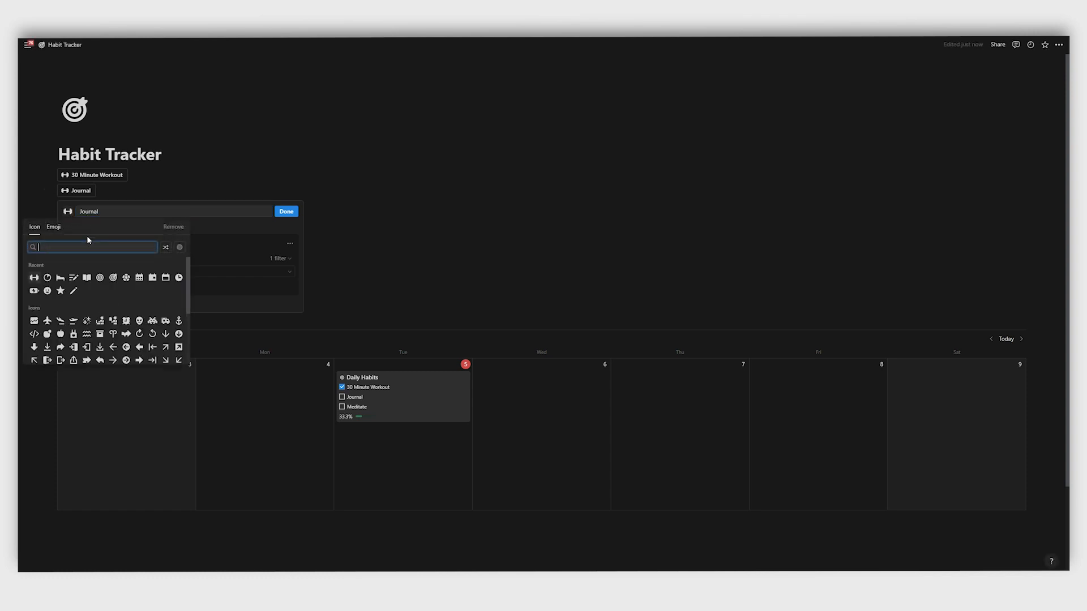
type("pen")
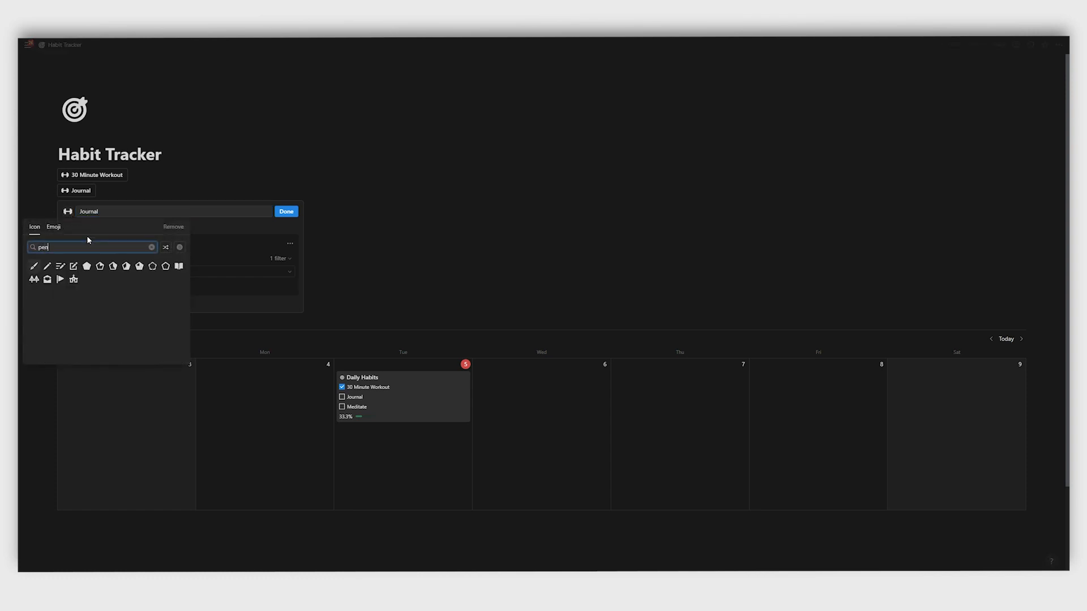
left_click(59, 267)
left_click(33, 278)
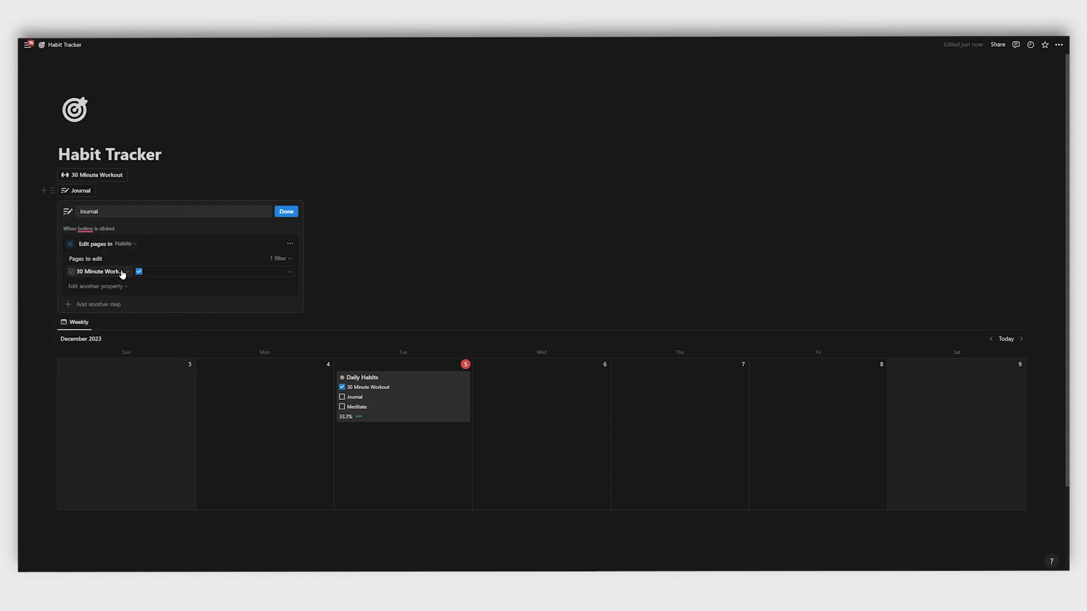
Switch the property edited by the Journal button from 30 Minute Workout to Journal, and try out the button
left_click(126, 272)
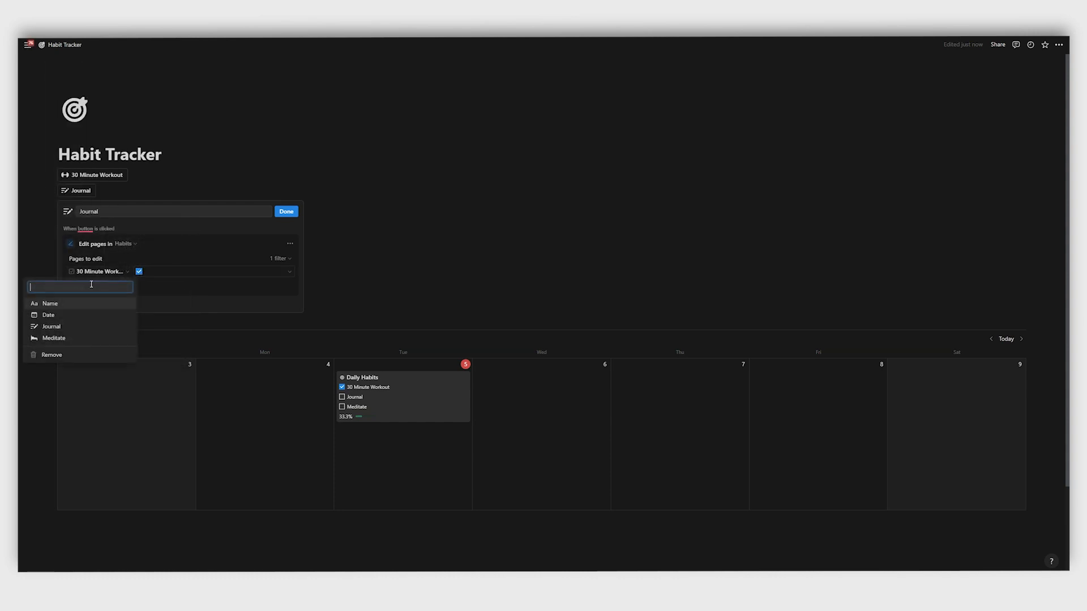
left_click(51, 326)
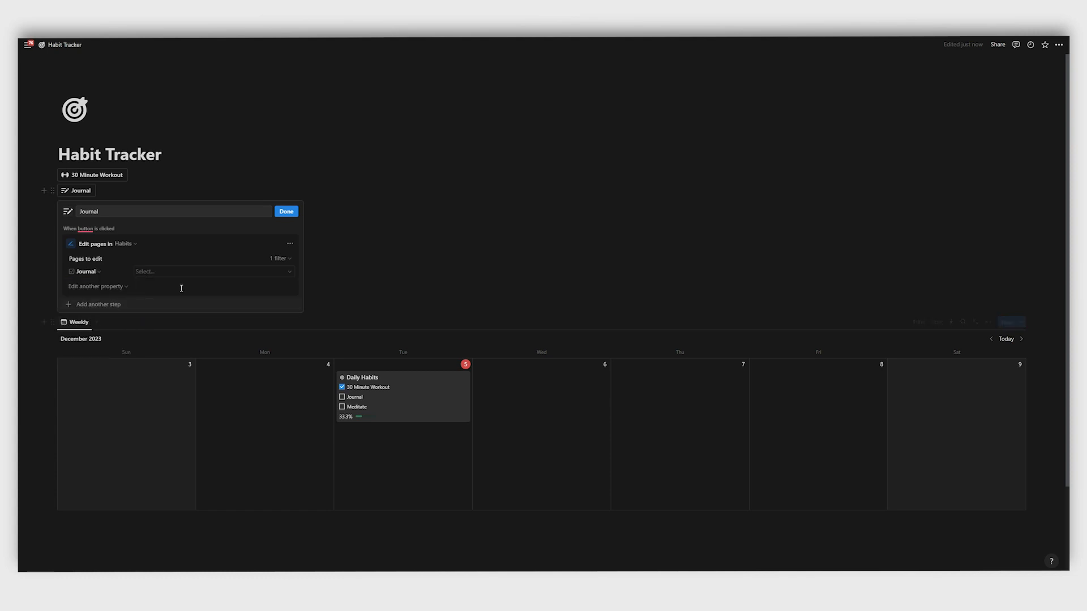
left_click(286, 212)
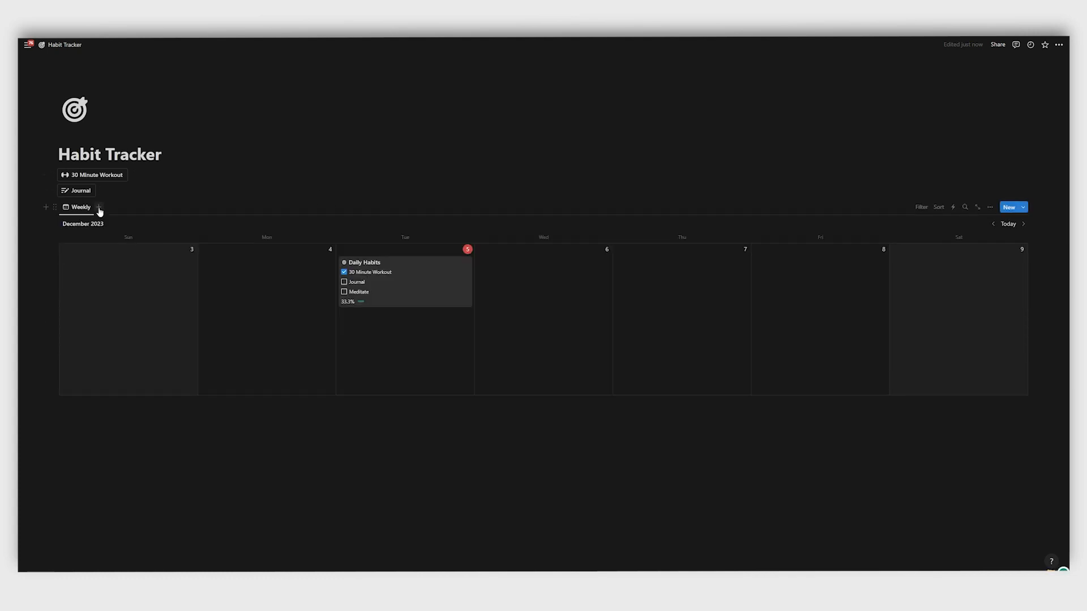
left_click(76, 192)
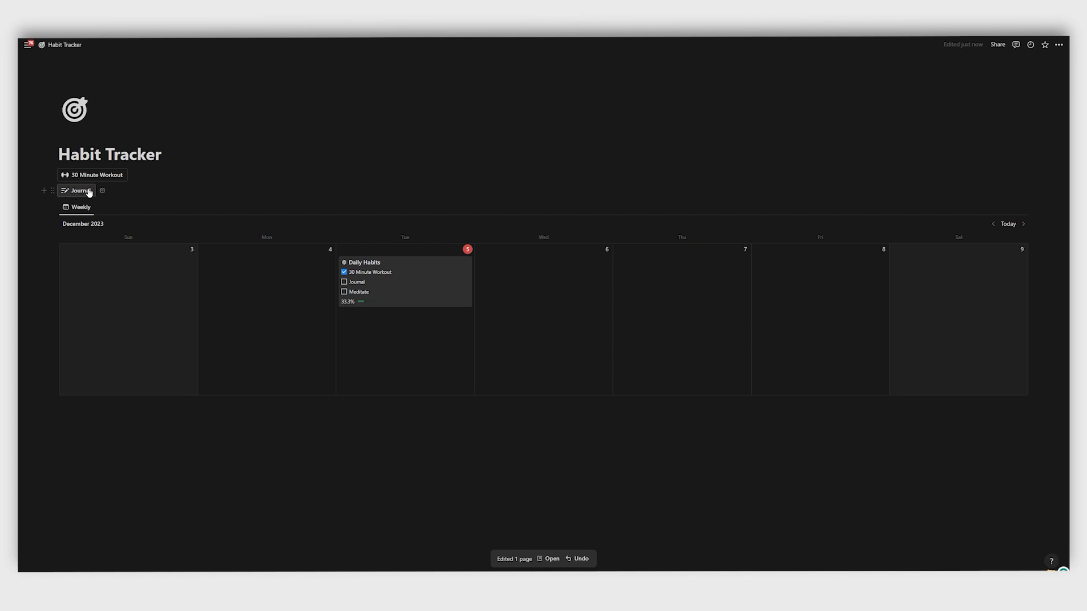
Make the Journal button set the Journal property to Checked, and test it on today's Daily Habits entry
left_click(103, 192)
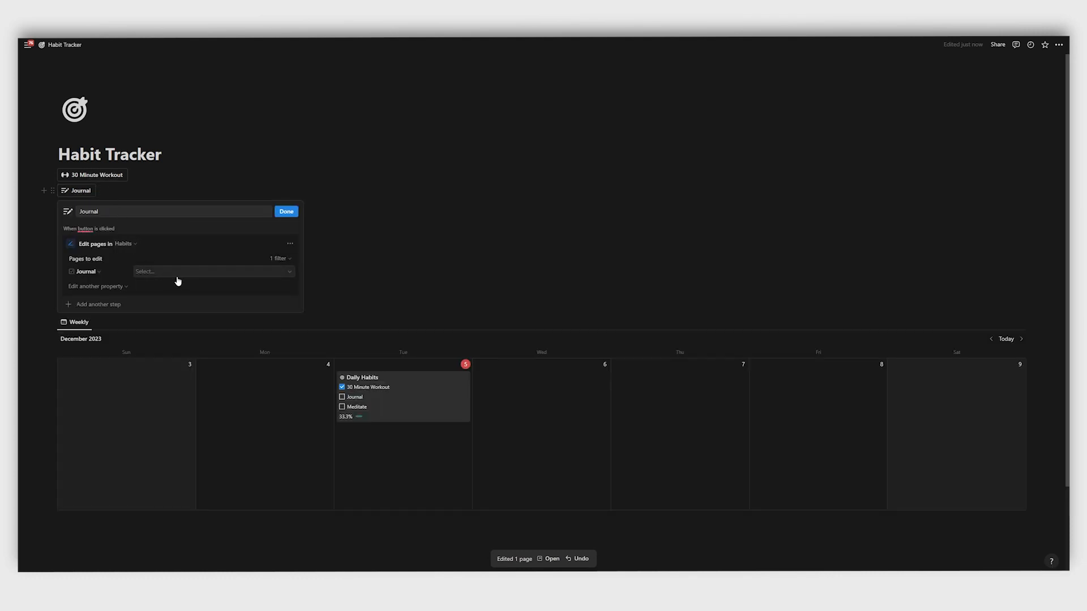
left_click(195, 272)
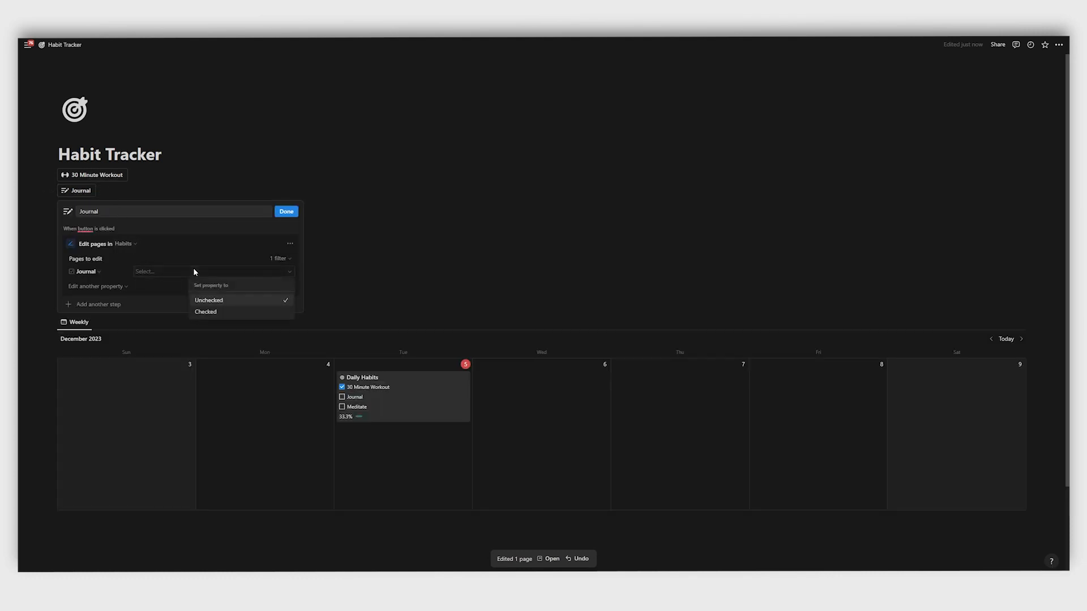
left_click(229, 311)
left_click(284, 217)
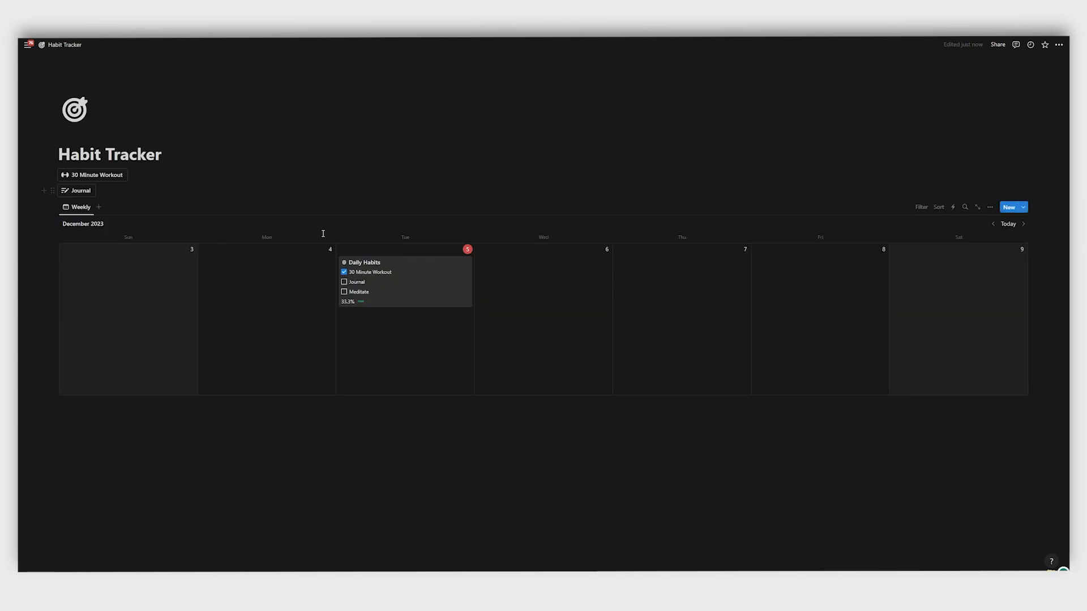
left_click(72, 191)
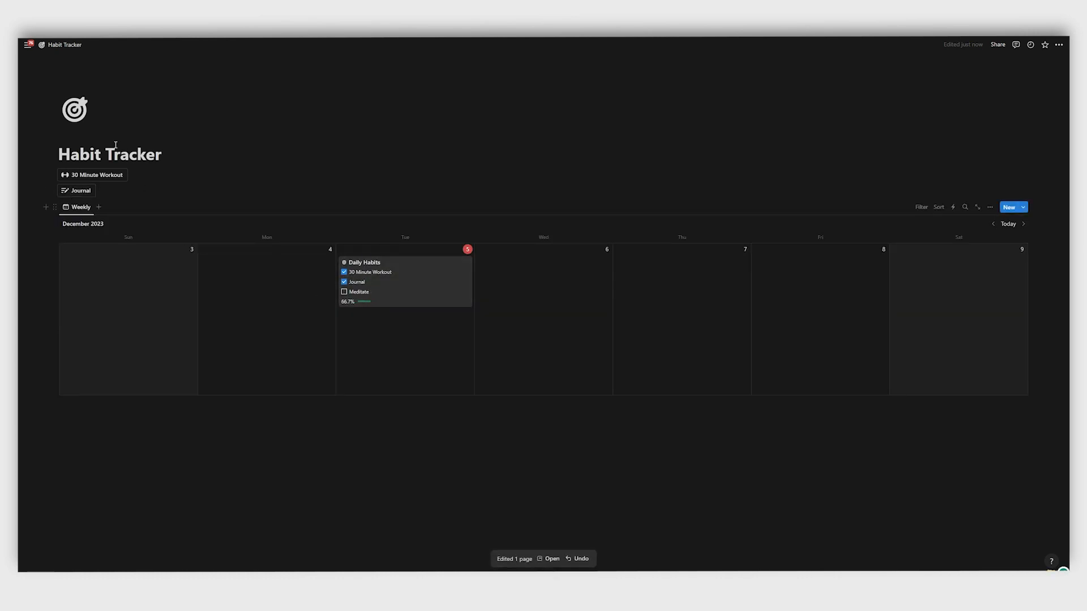